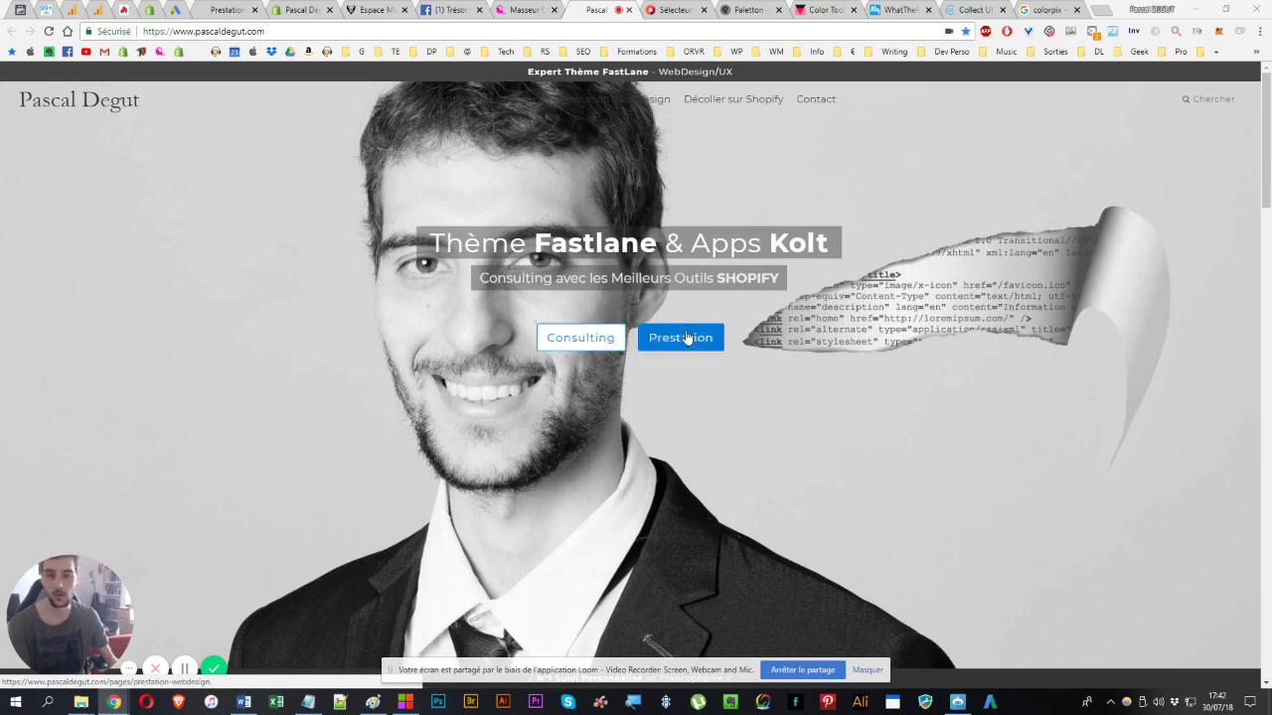
- Switch to Paint, paste the captured homepage screenshot showing the highlighted Consulting button, and move the window off the page
right_click(585, 336)
left_click(355, 418)
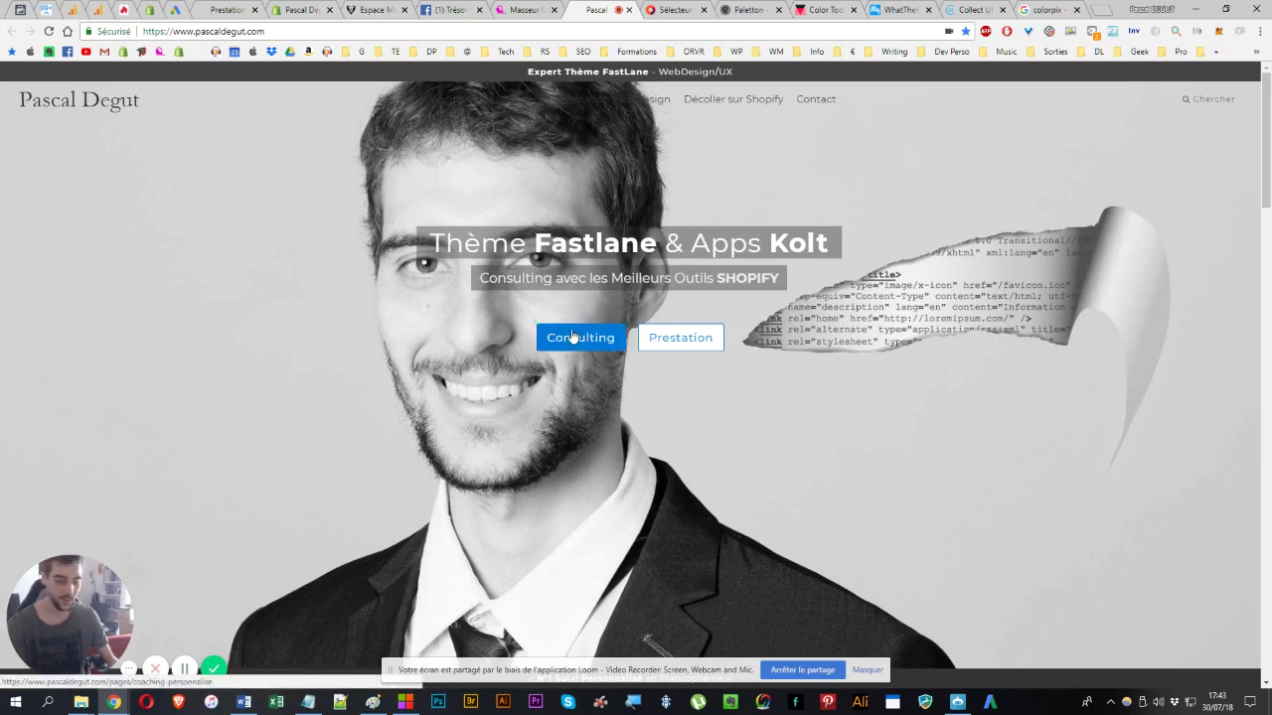
left_click(373, 704)
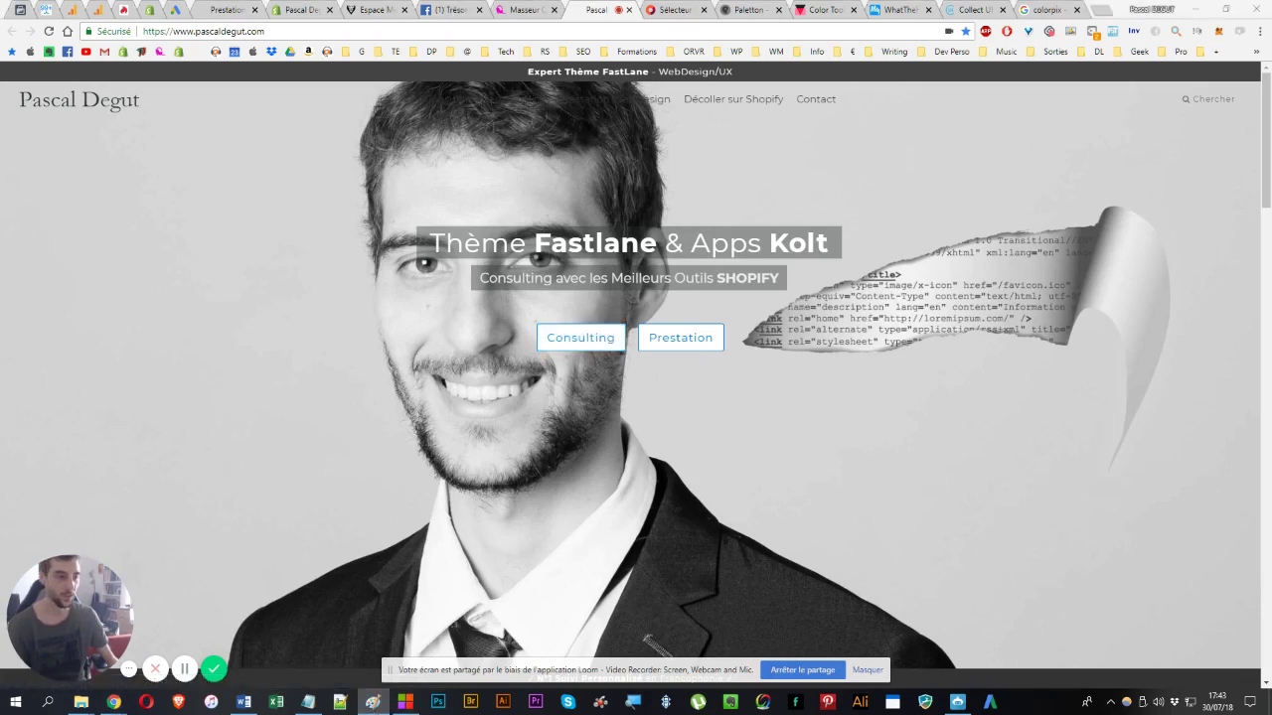
key("ctrl+v")
left_click_drag(770, 148, 493, 139)
left_click_drag(585, 487, 356, 332)
left_click_drag(658, 435, 536, 392)
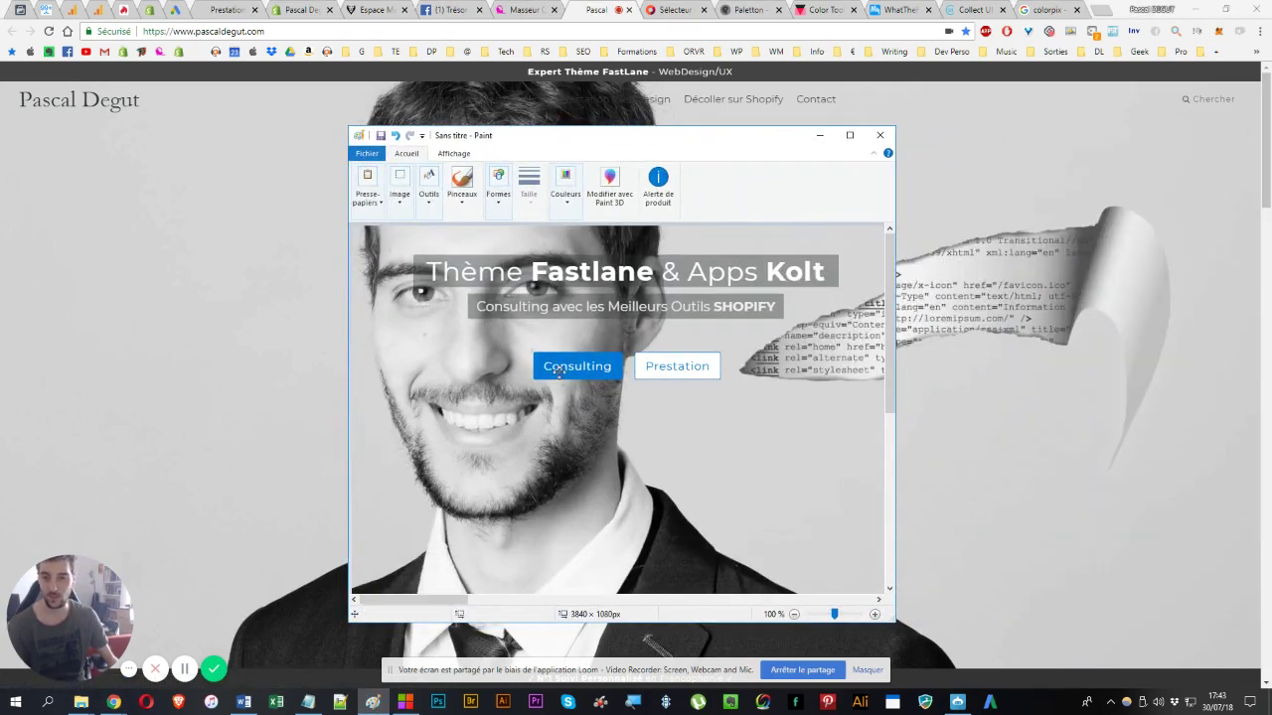
mouse_move(520, 147)
left_mouse_down()
mouse_move(1041, 192)
mouse_move(1271, 192)
left_mouse_up()
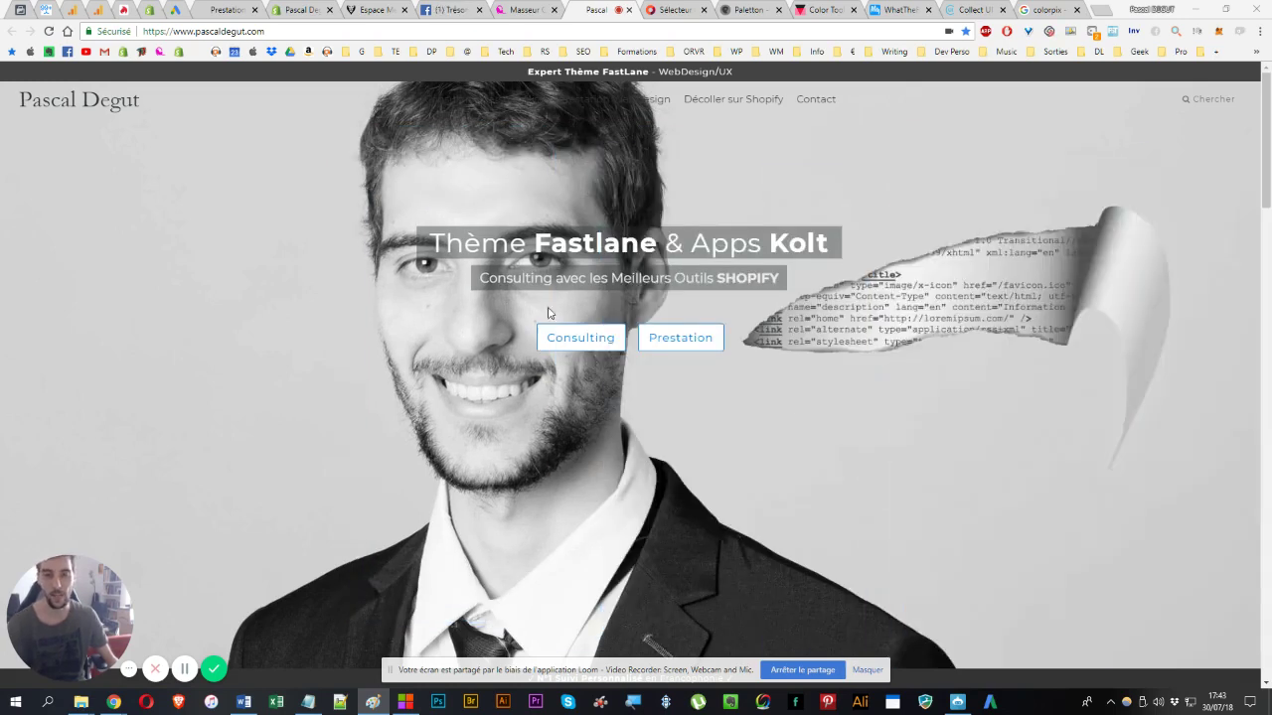
- Inspect the homepage's Consulting button and select the text color code in its scroll_link_trigger style rule
right_click(551, 338)
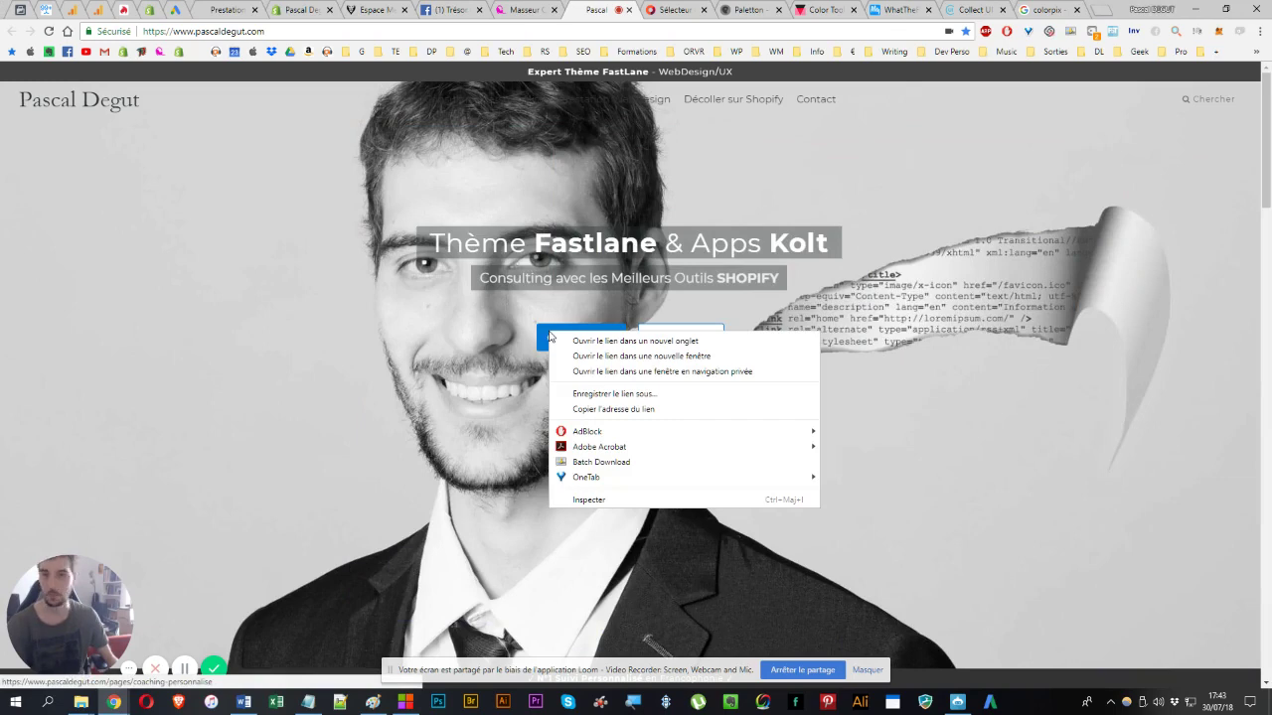
left_click(597, 500)
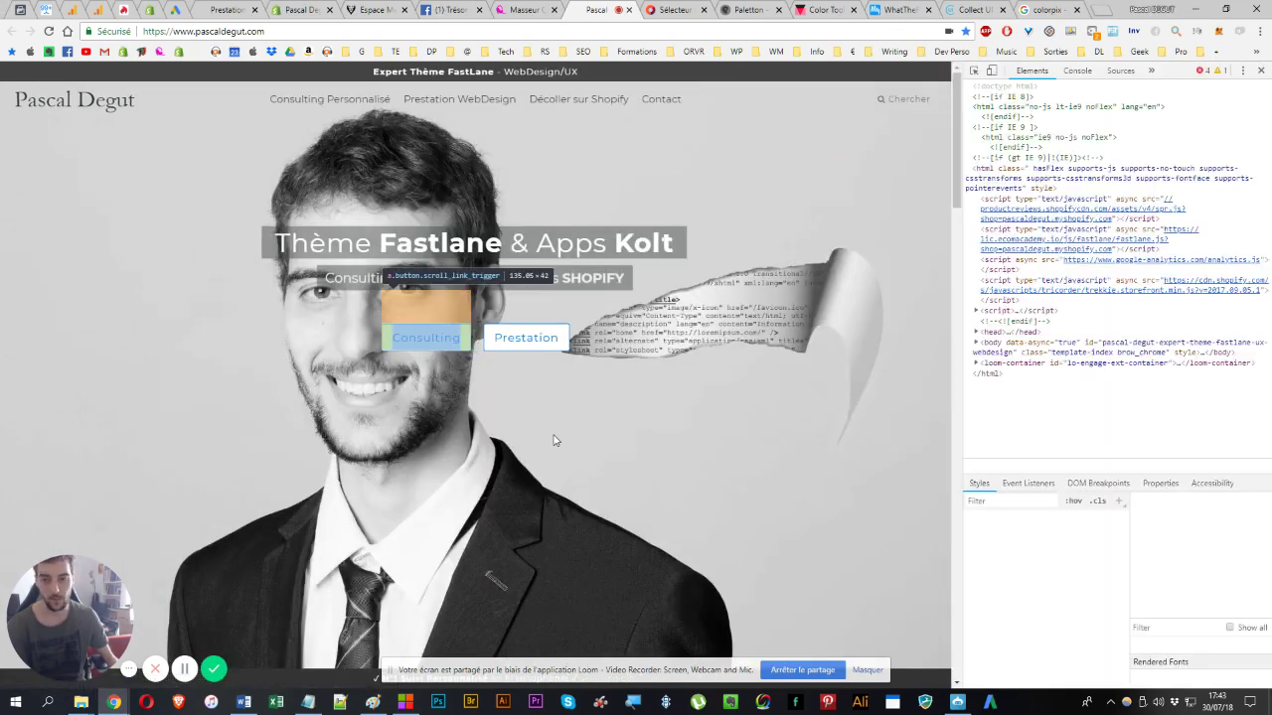
scroll(1054, 553, "down", 3)
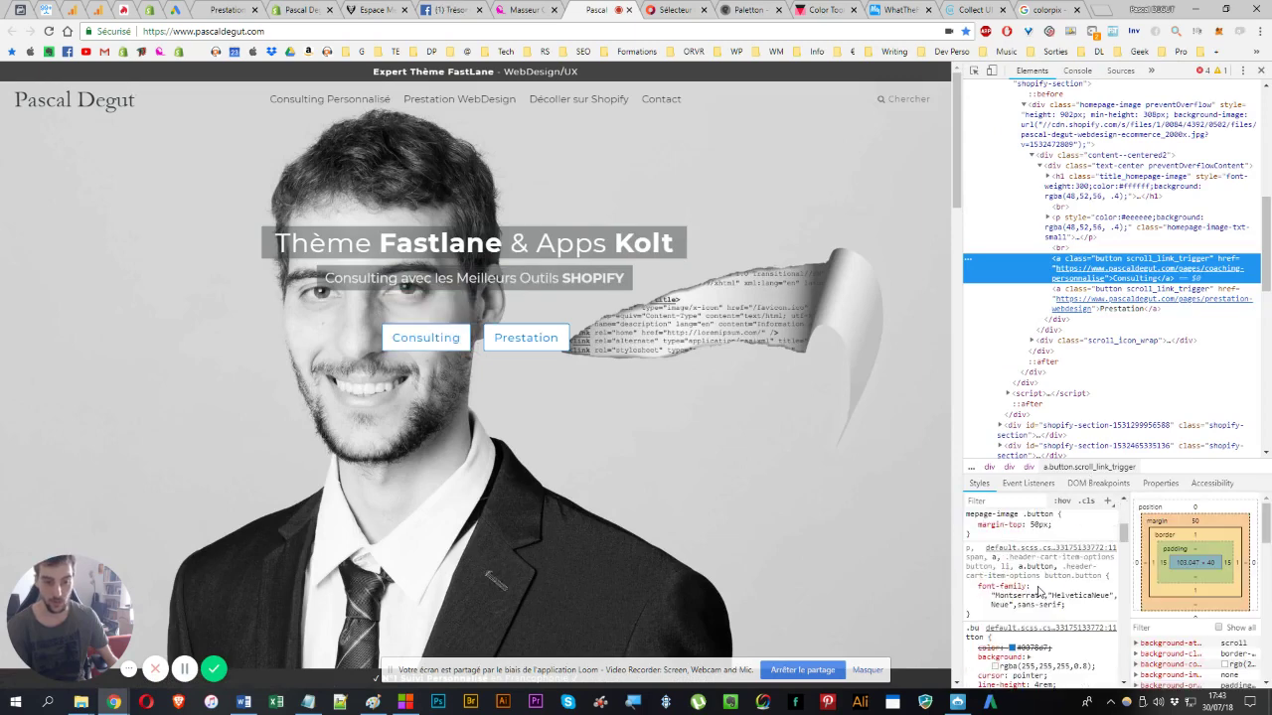
scroll(1033, 591, "up", 2)
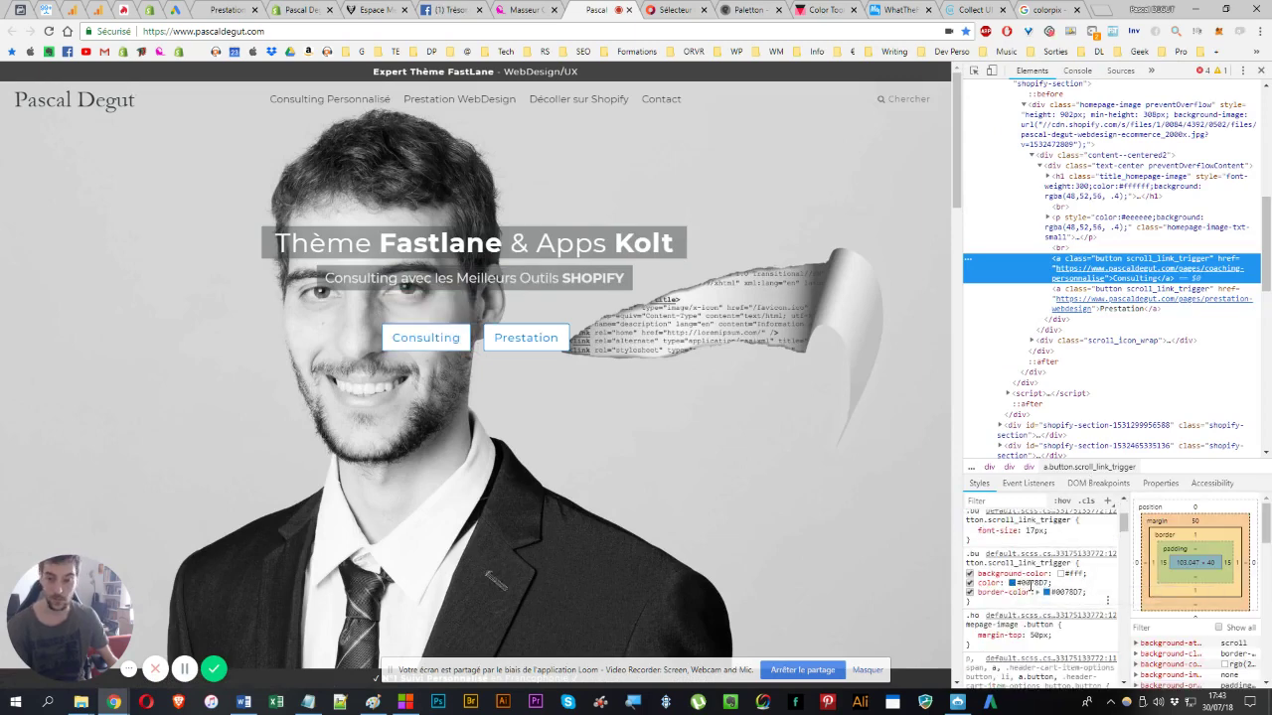
left_click(1023, 583)
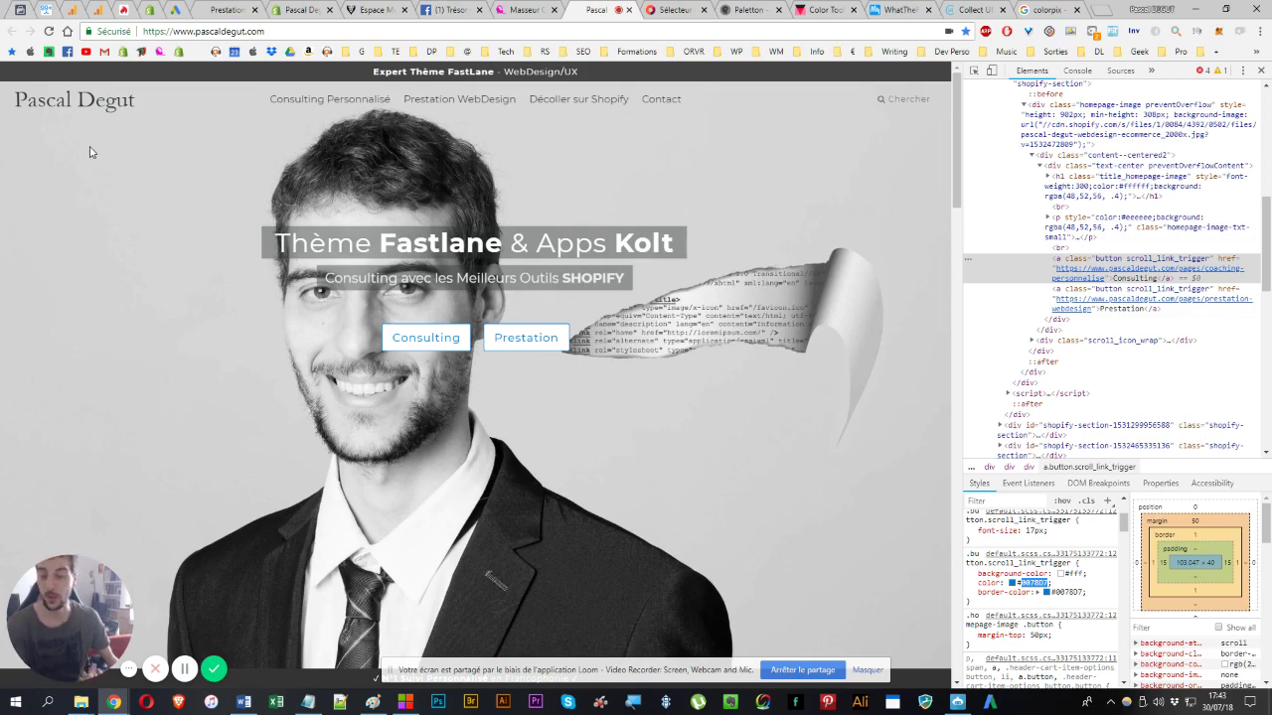
left_click(460, 181)
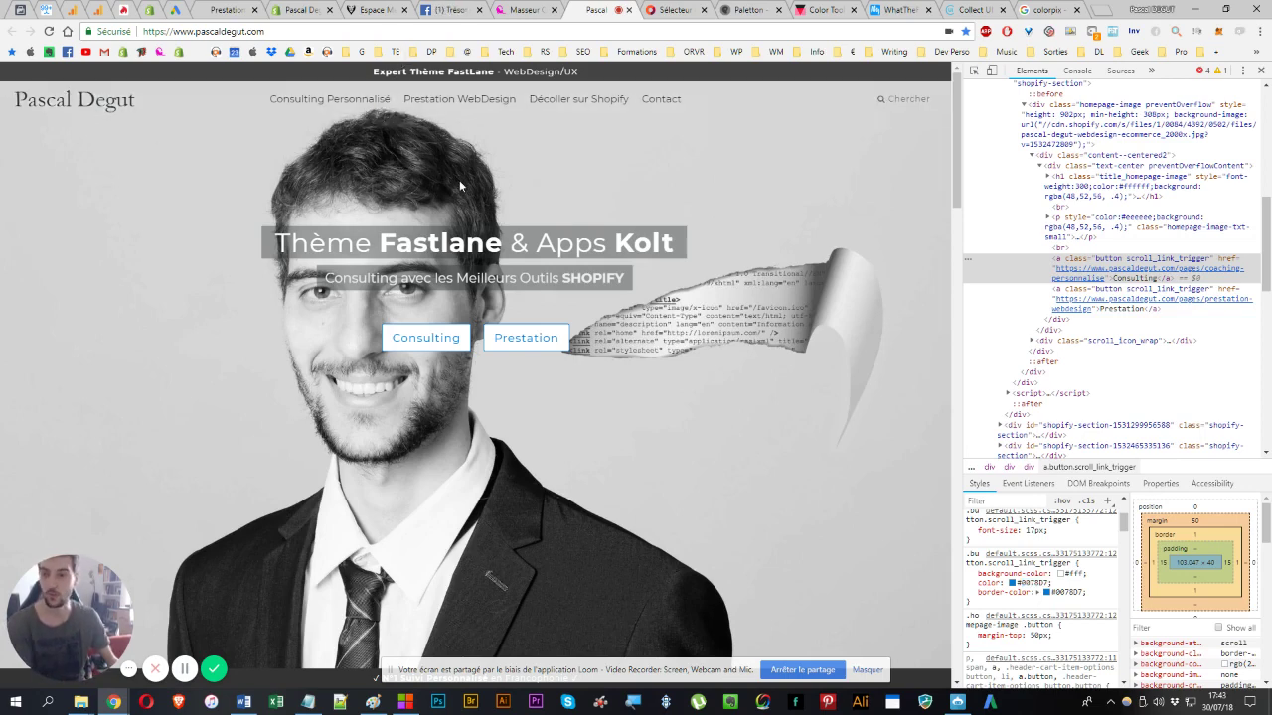
- Switch to the htmlcolorcodes.com color picker and highlight the current color's hex code
left_click(668, 9)
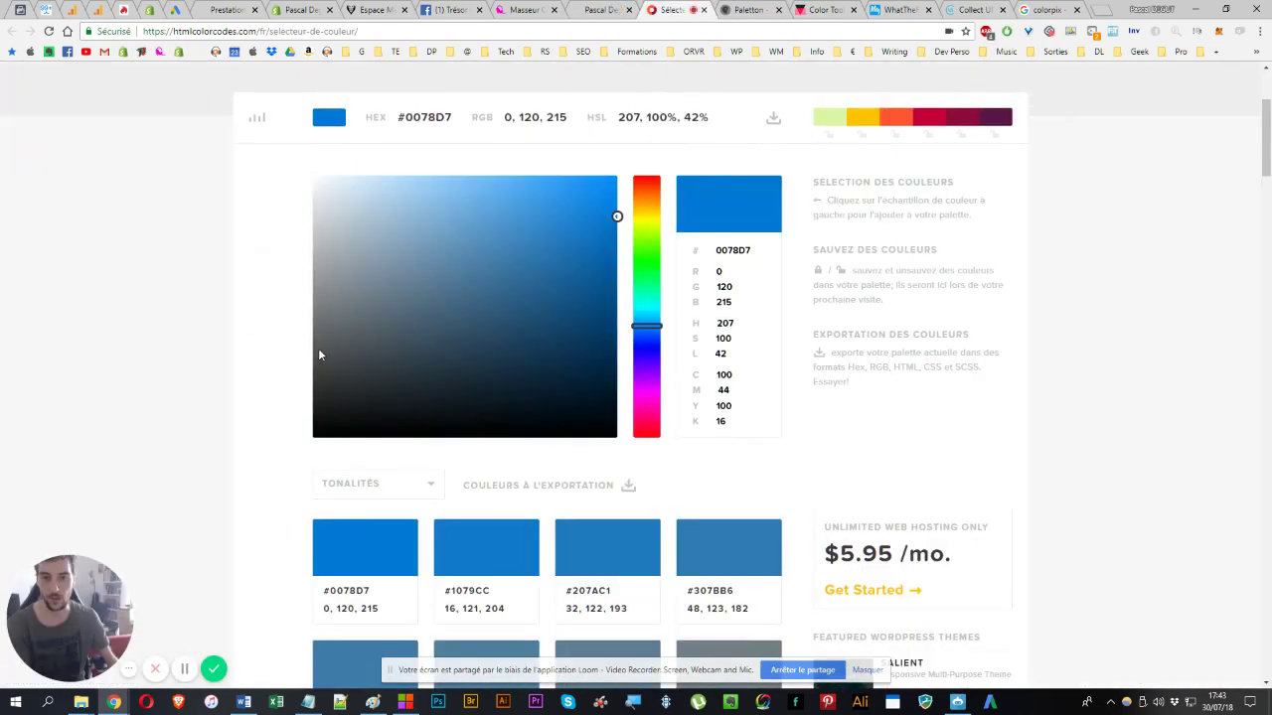
double_click(747, 250)
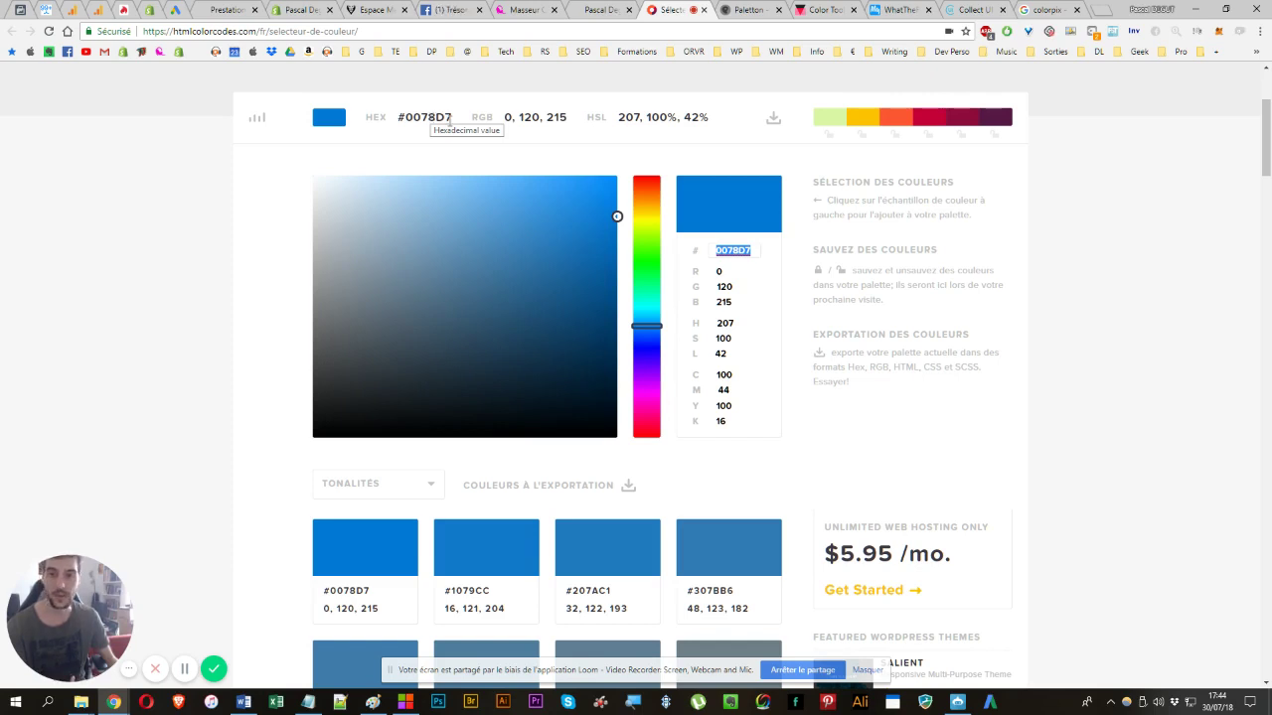
left_click_drag(407, 117, 453, 117)
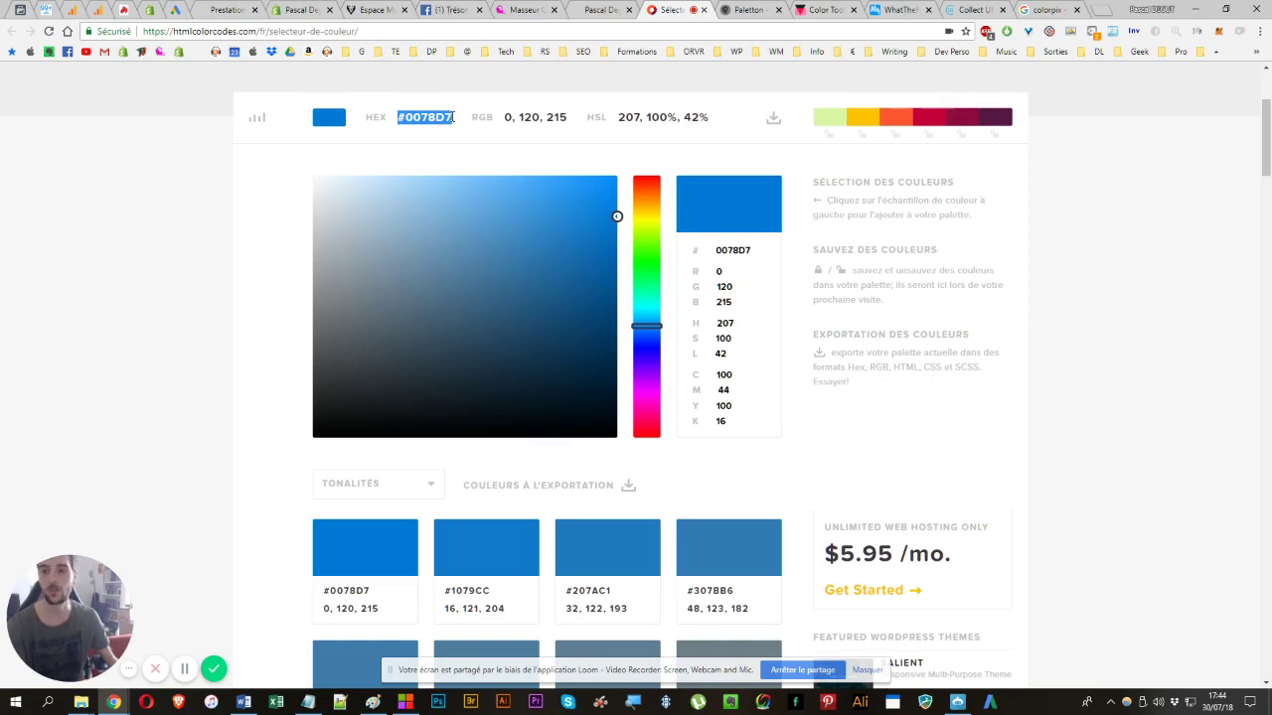
- Set the picker's hex code to 000000 for black and to FFFFFF for white, one after the other
double_click(723, 250)
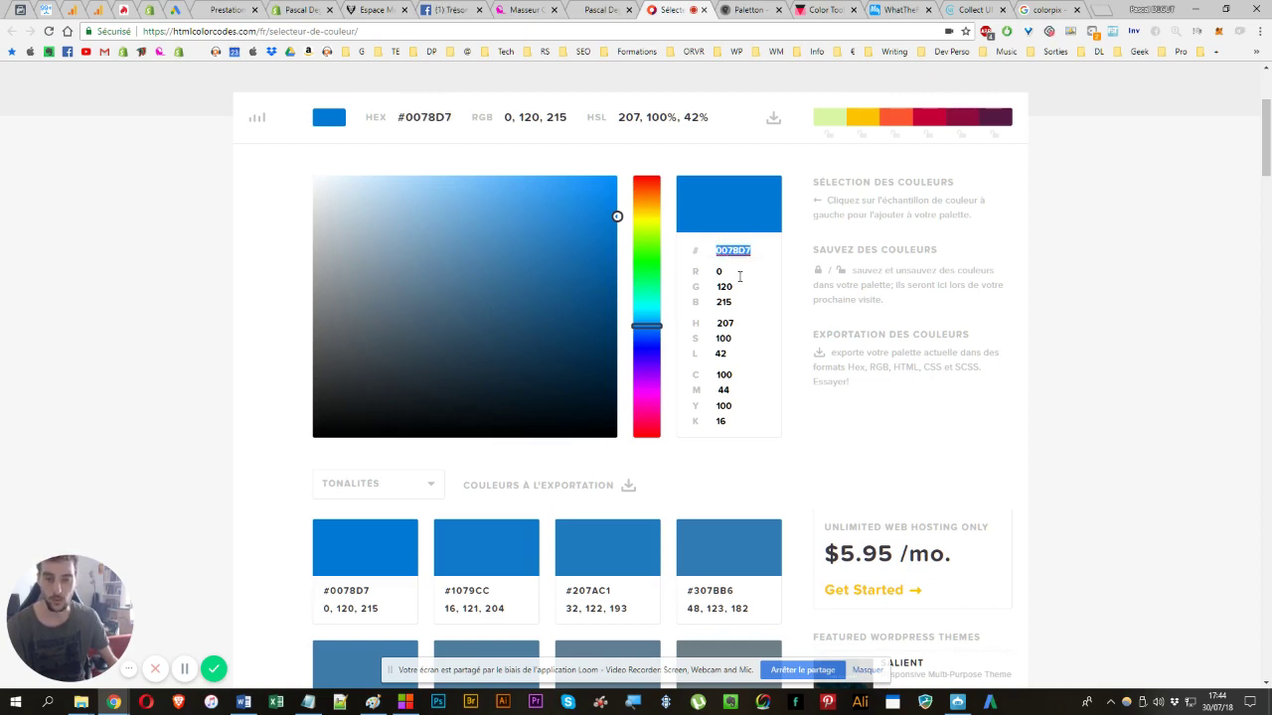
type("000000")
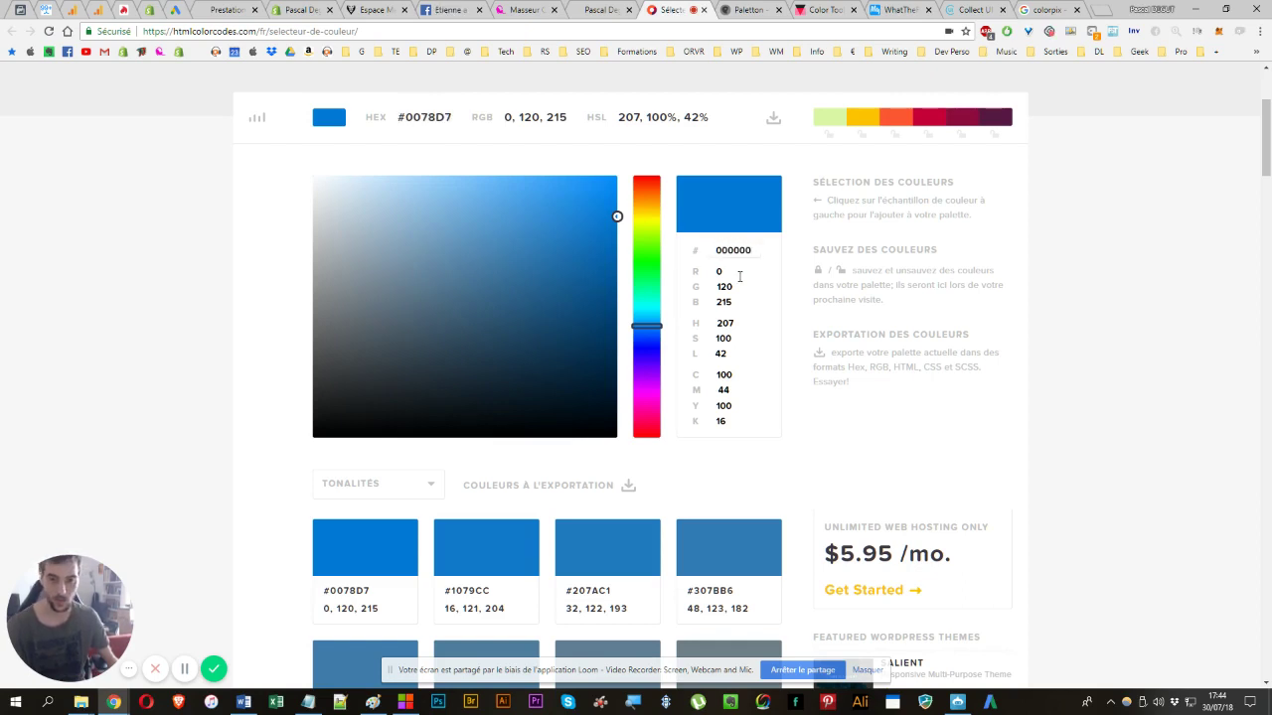
key("Return")
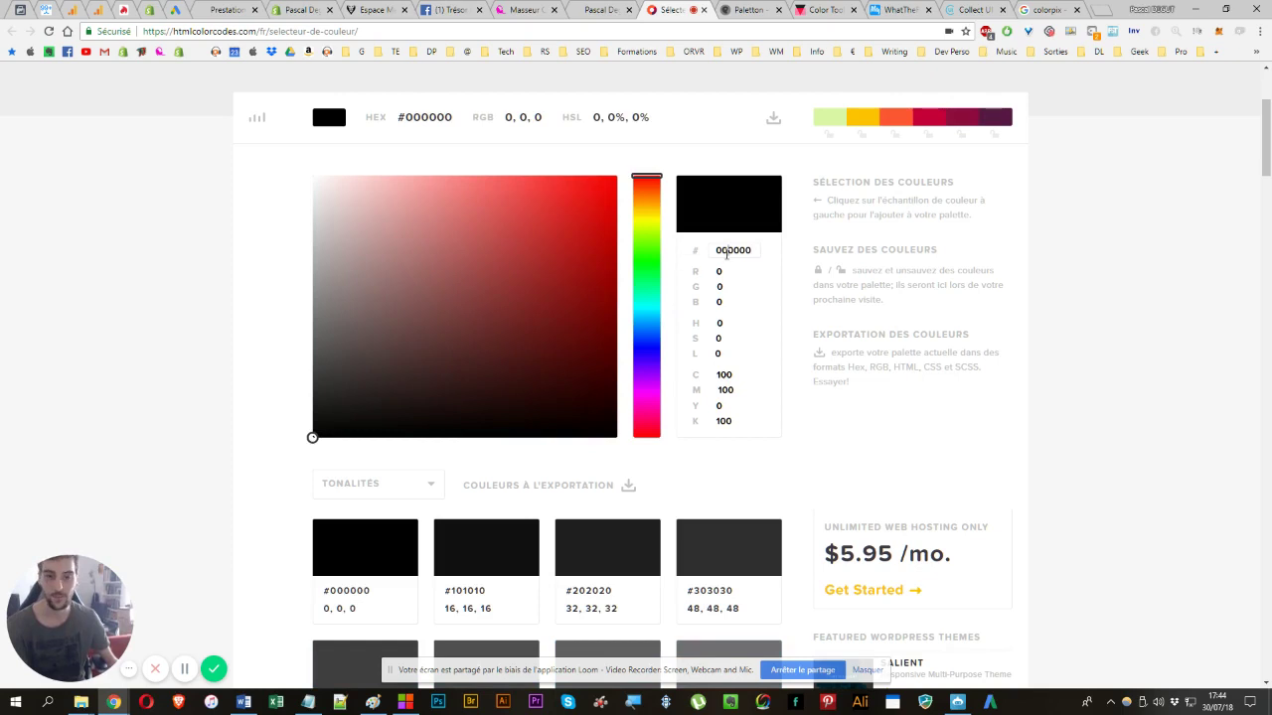
double_click(727, 254)
type("FFFFFF")
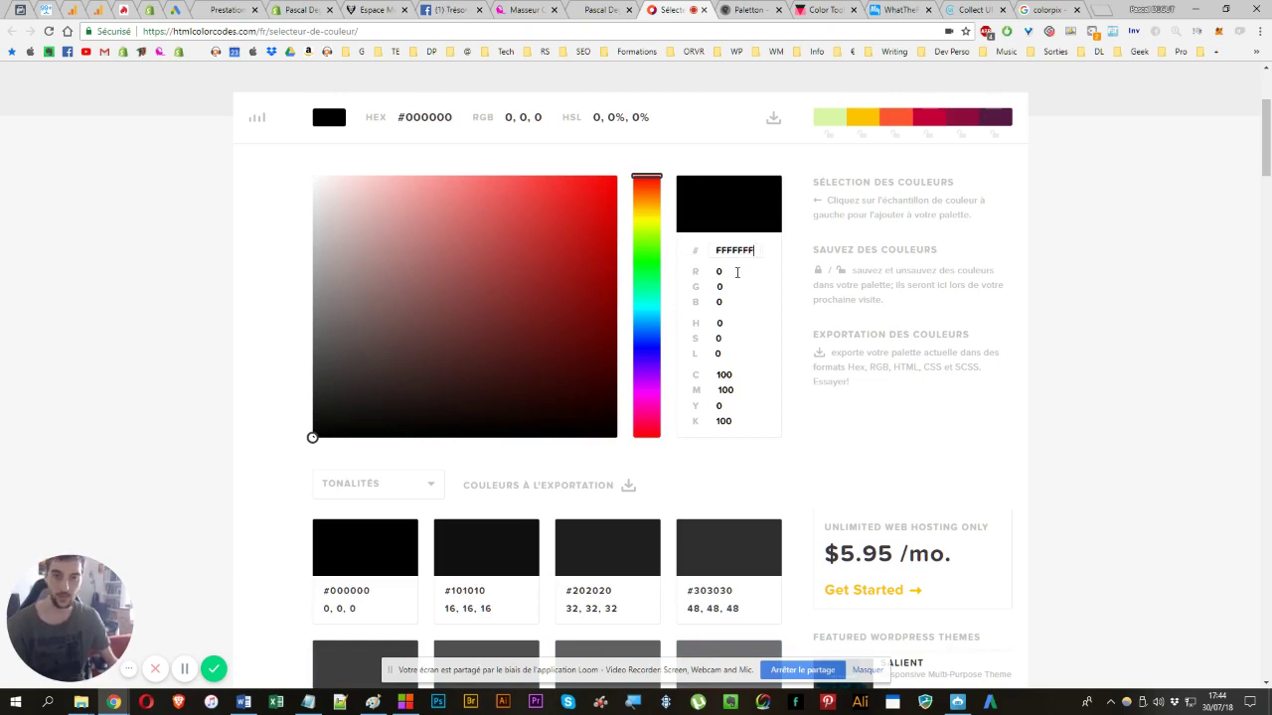
key("Return")
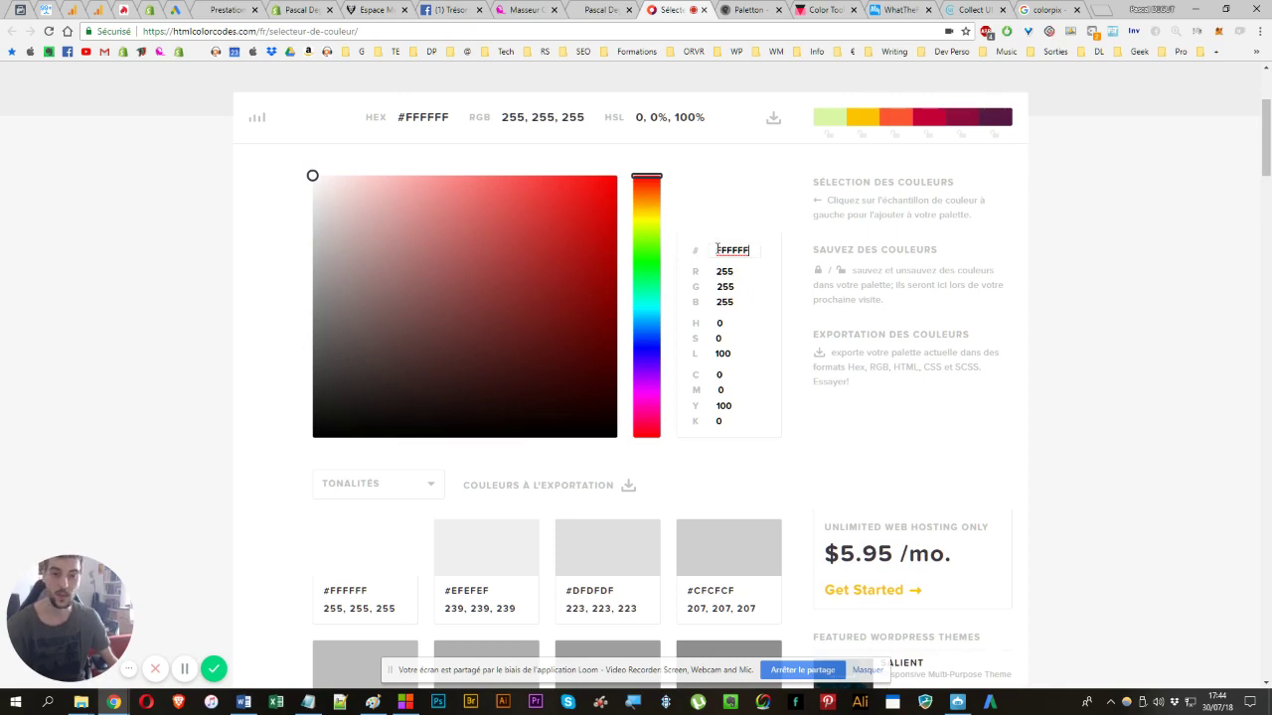
- Highlight the character pairs of the hex code and replace the last four characters with 0000 to get FF0000
left_click_drag(716, 250, 731, 251)
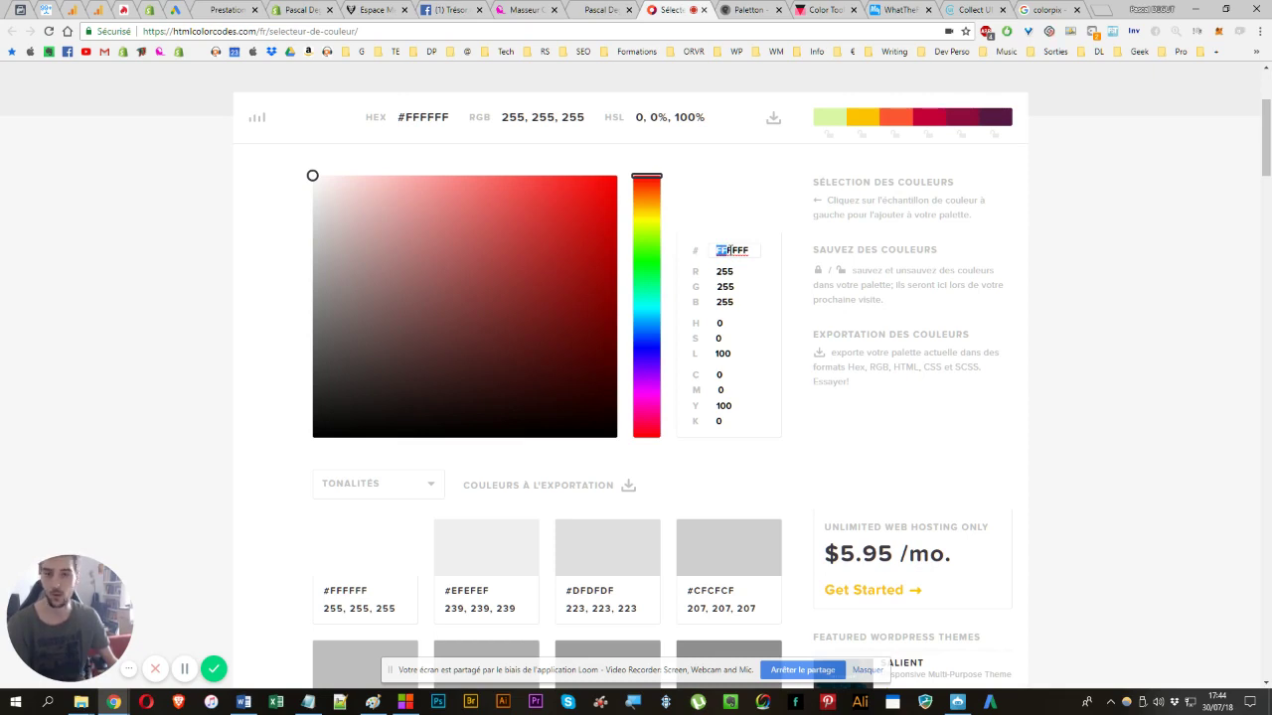
left_click(728, 250)
left_click_drag(728, 251, 751, 256)
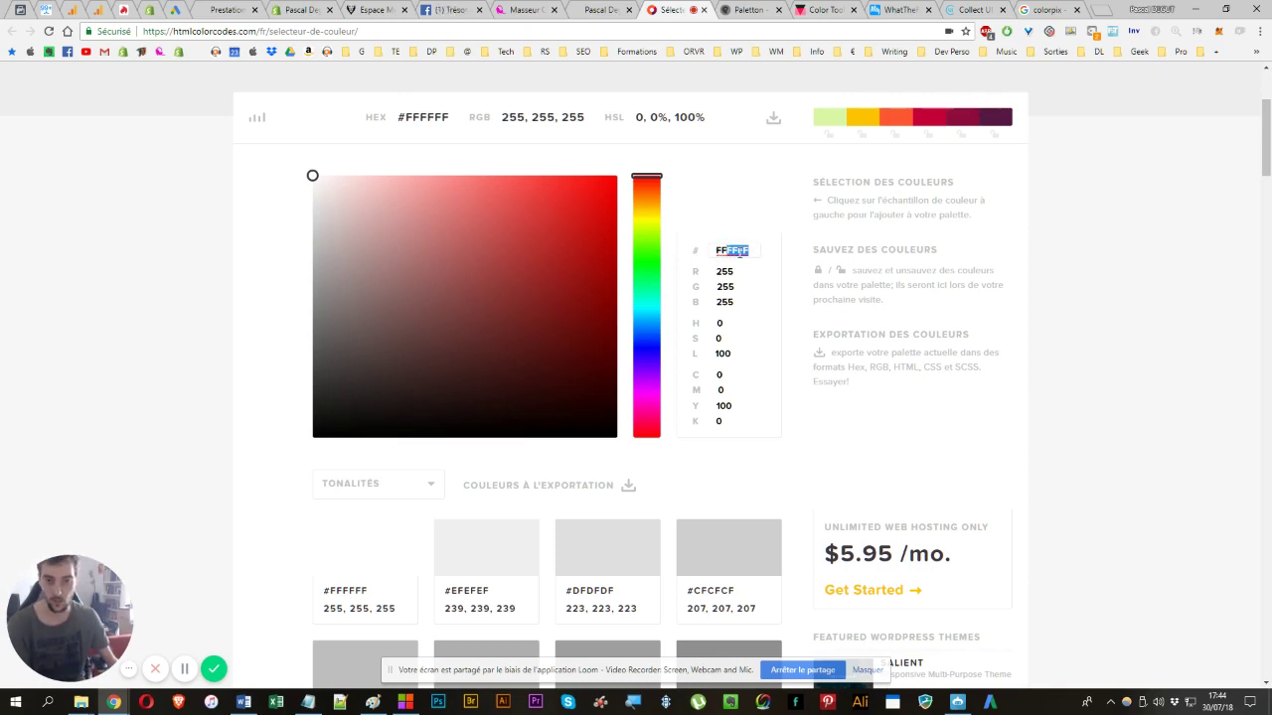
left_click(733, 252)
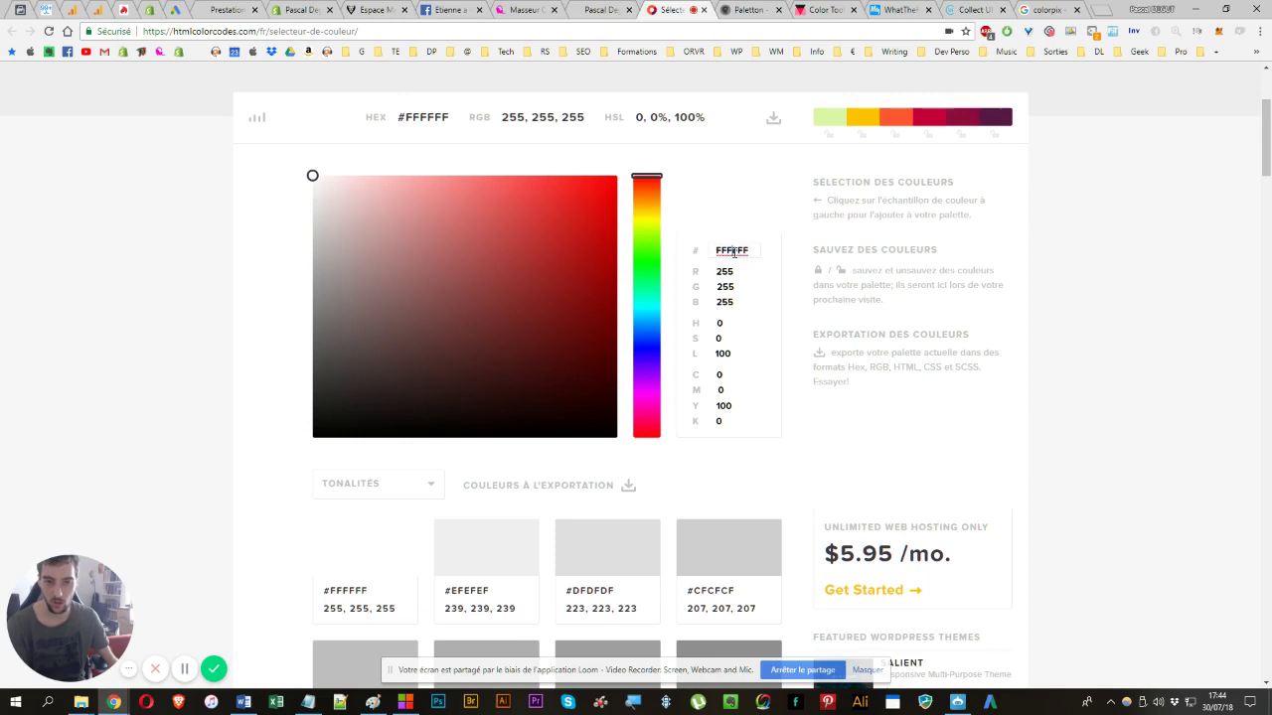
mouse_move(733, 252)
left_mouse_down()
mouse_move(752, 255)
mouse_move(720, 252)
mouse_move(758, 252)
left_mouse_up()
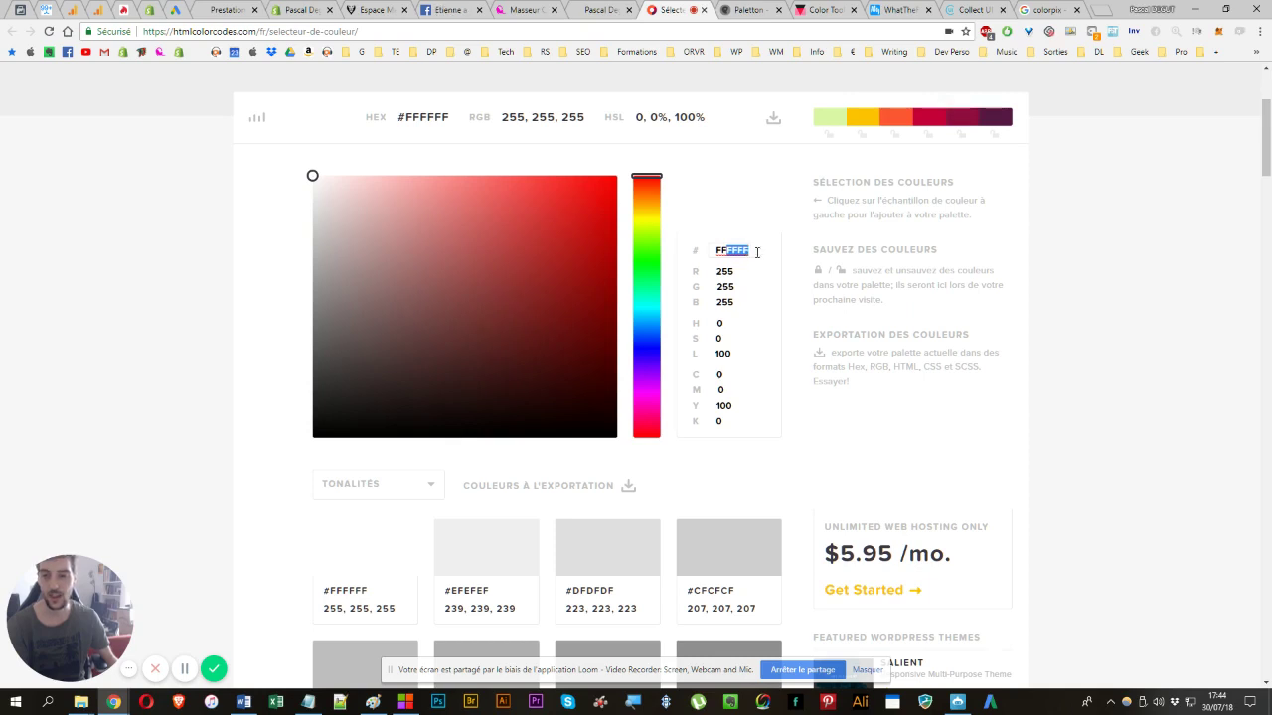
type("0000")
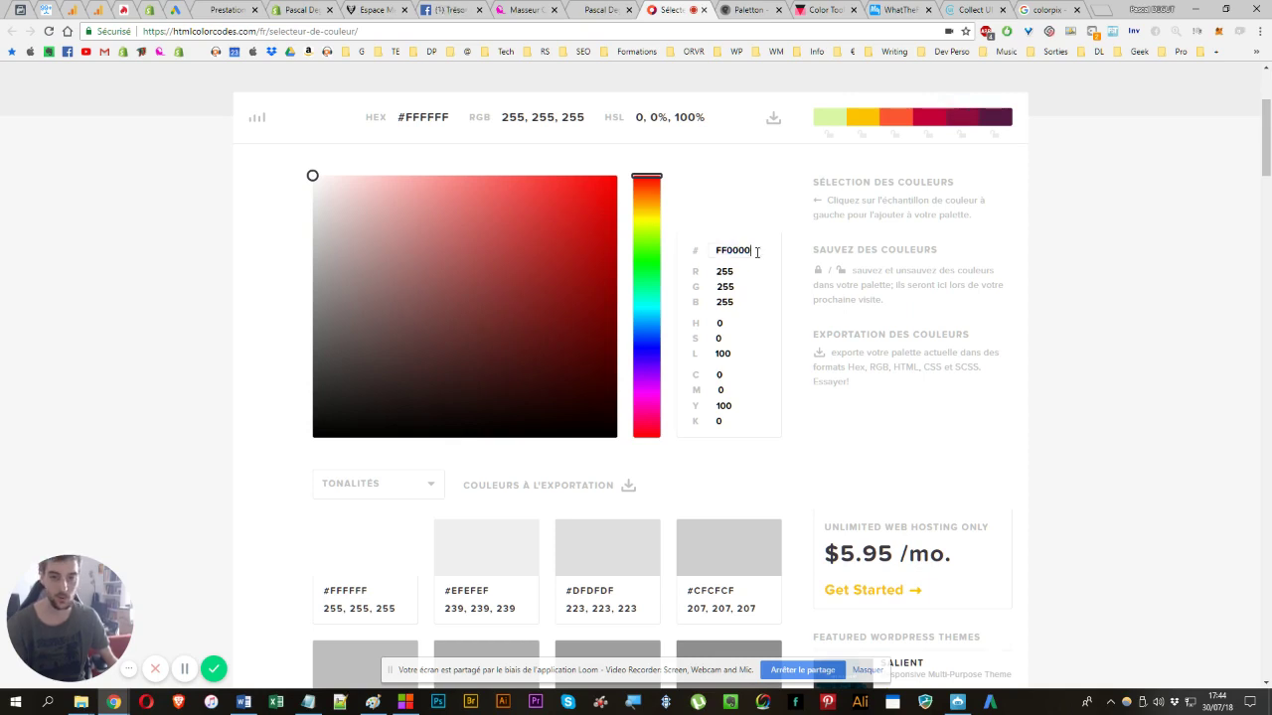
key("Return")
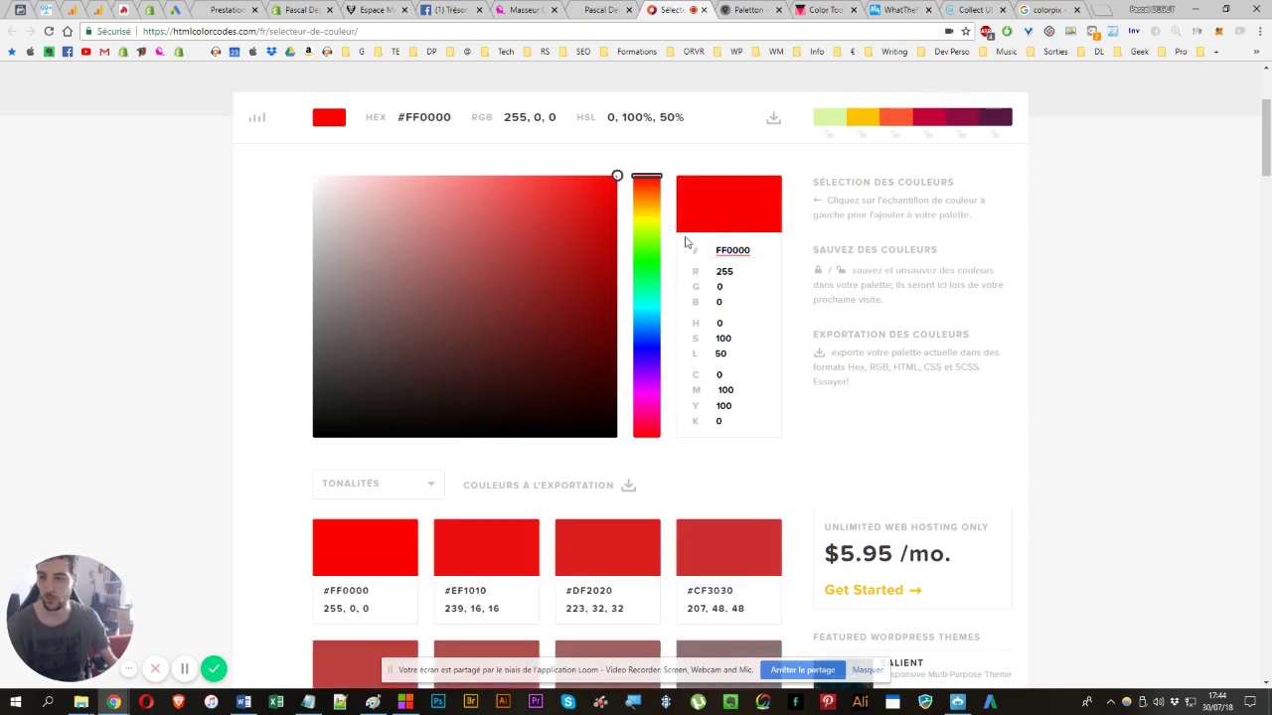
- Change the hex code to pure green 00FF00 and to pure blue 0000FF in turn
left_click_drag(726, 253, 702, 253)
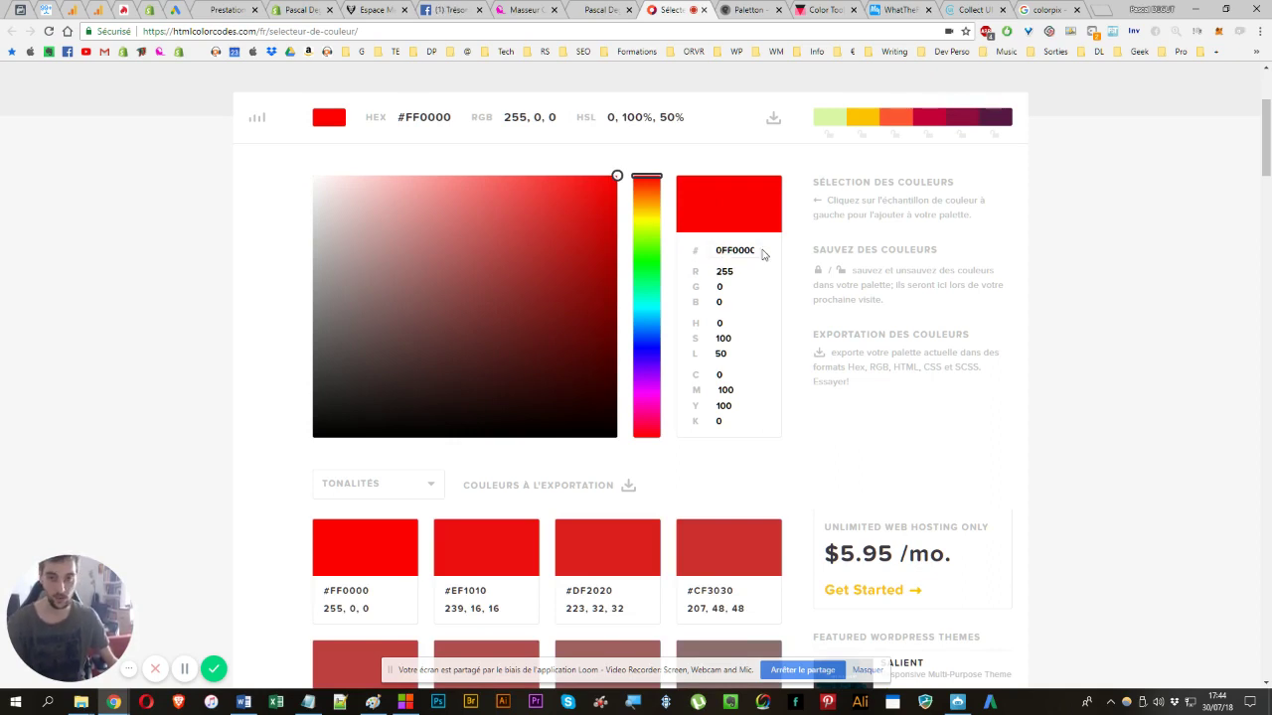
key("BackSpace")
key("BackSpace")
key("BackSpace")
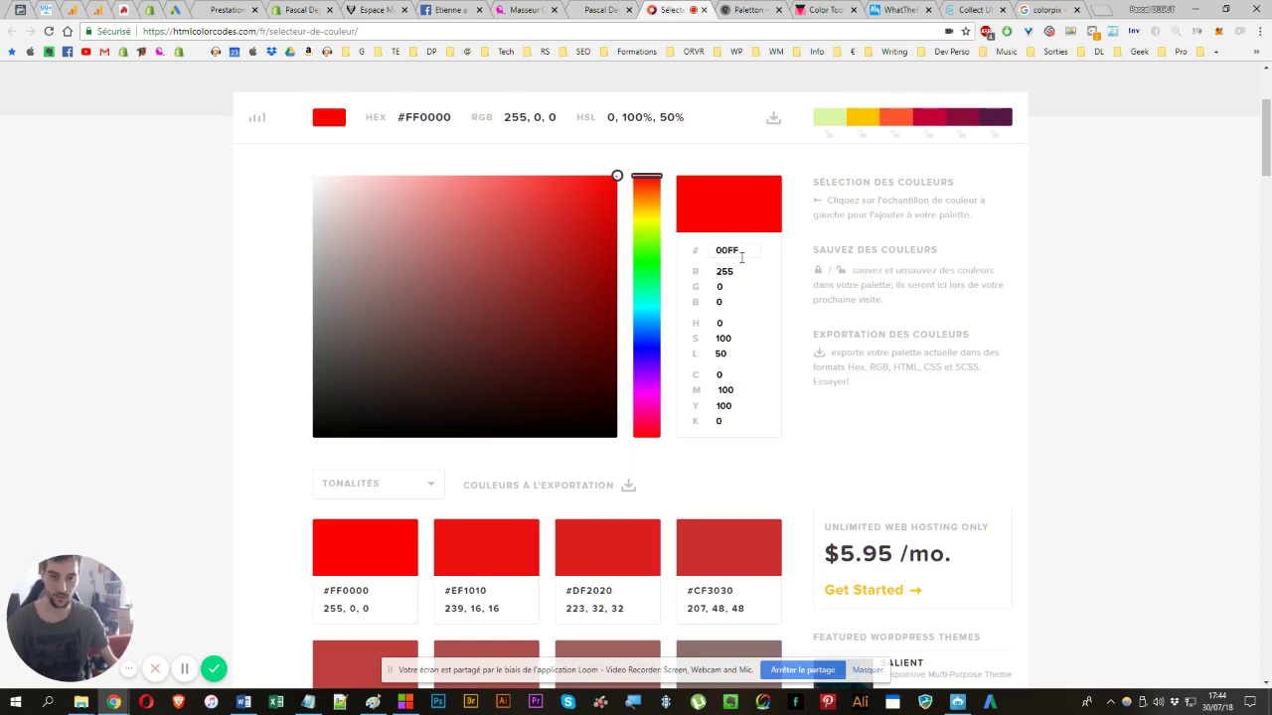
key("Return")
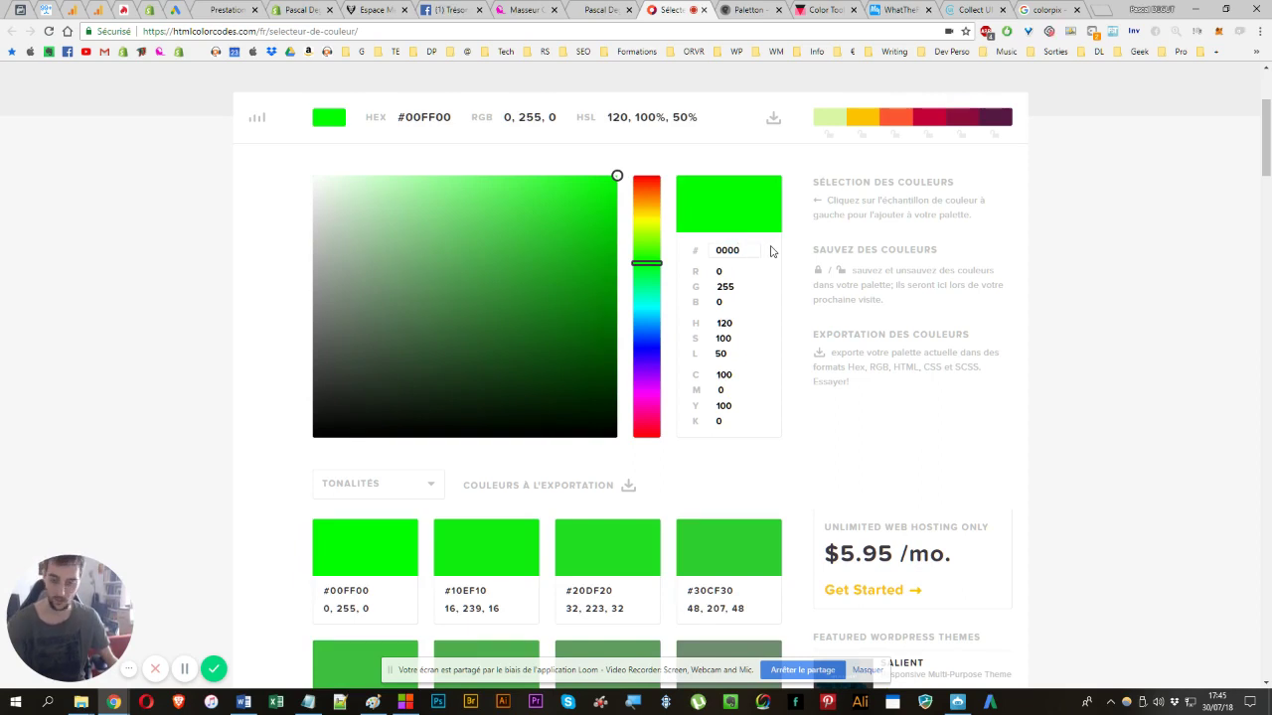
key("Return")
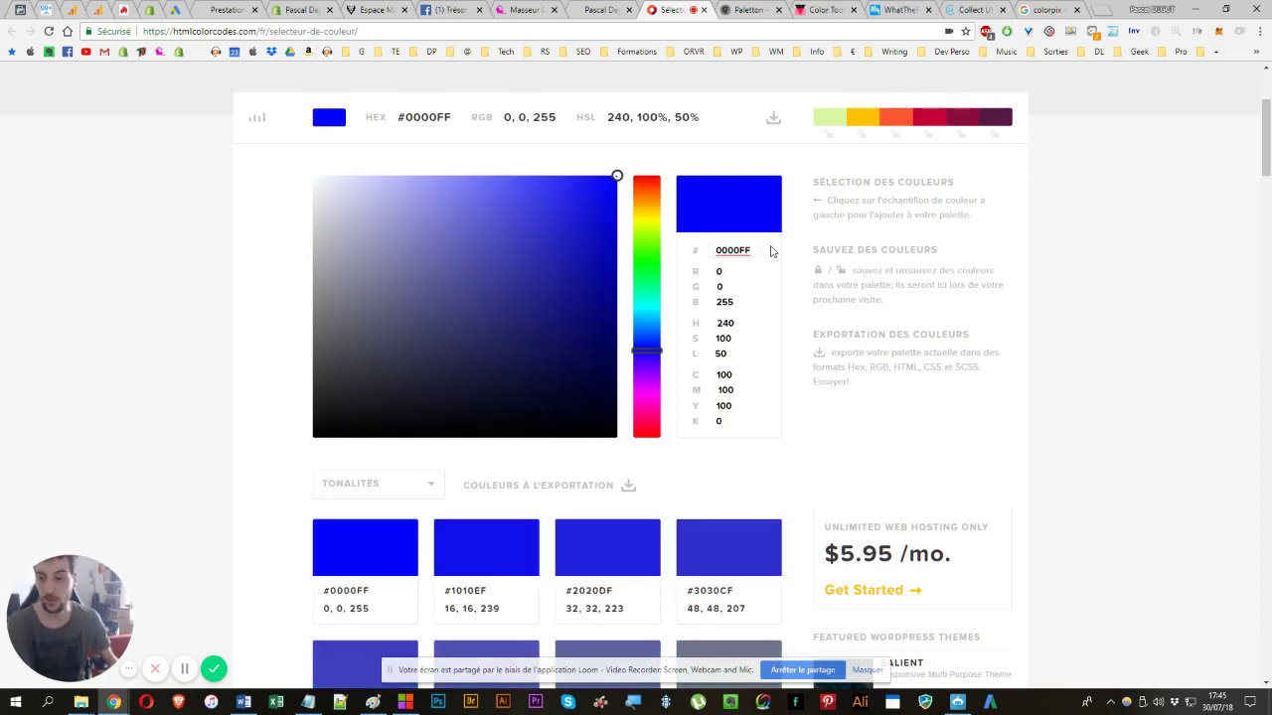
- Pick the muted blue 7070A9 in the color field and shift its hue to the teal 70A5A9
double_click(729, 249)
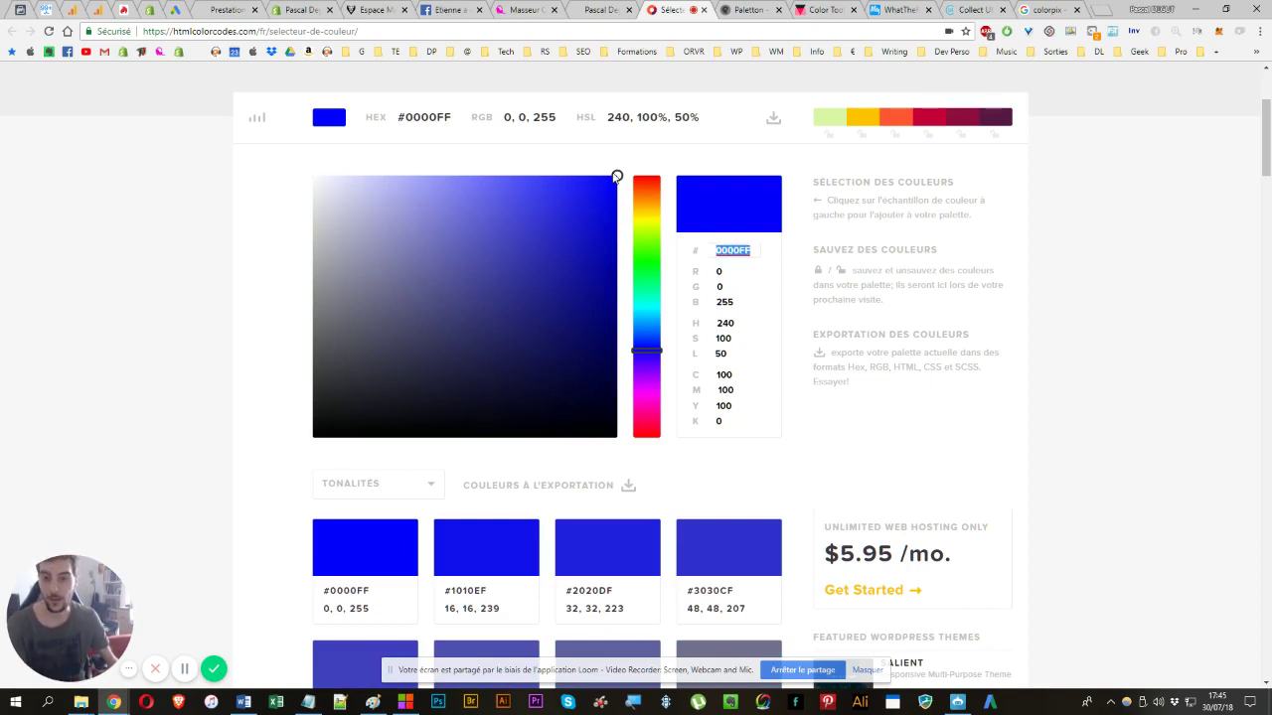
mouse_move(617, 176)
left_mouse_down()
mouse_move(532, 290)
mouse_move(525, 225)
mouse_move(387, 327)
mouse_move(561, 257)
mouse_move(411, 304)
mouse_move(537, 448)
mouse_move(418, 270)
left_mouse_up()
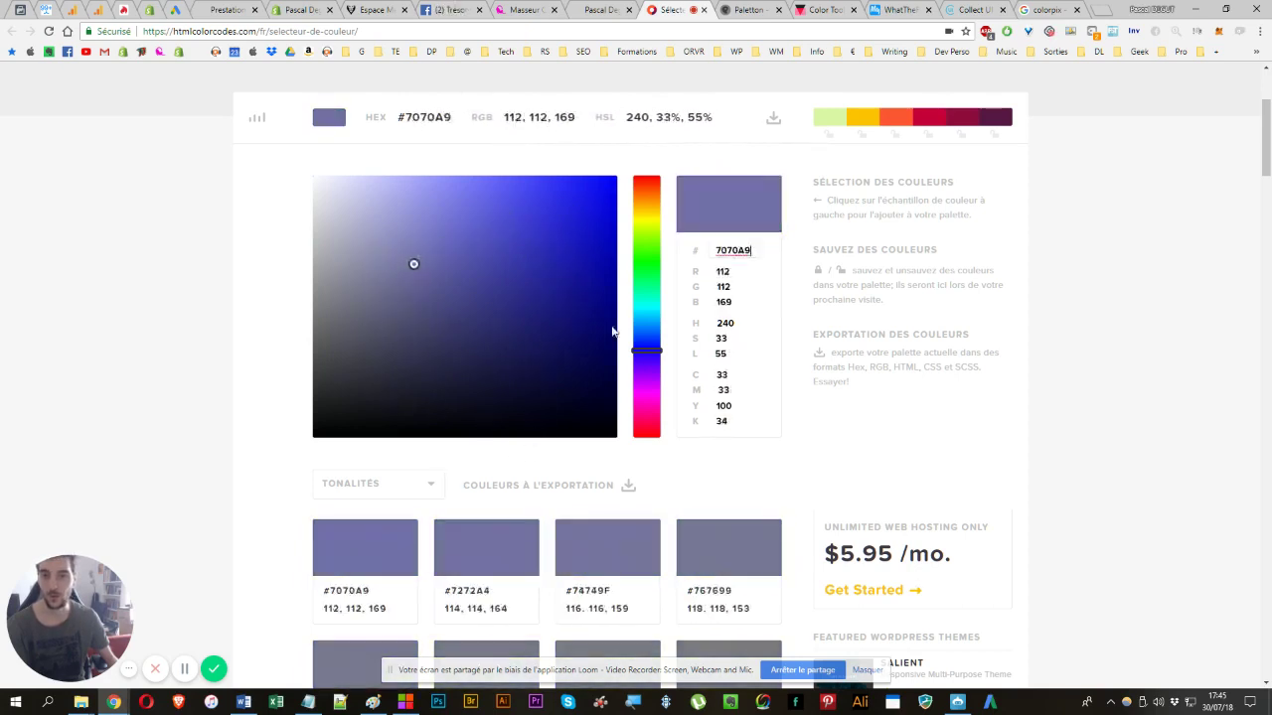
left_click_drag(658, 362, 651, 311)
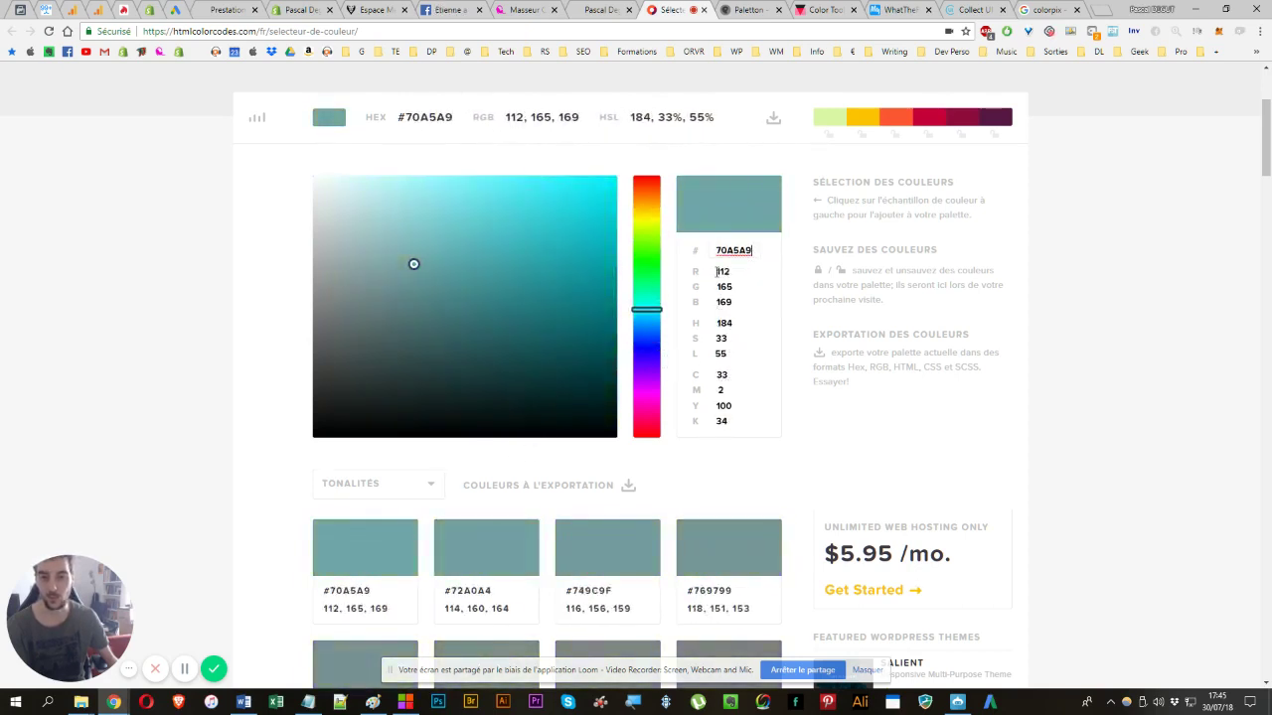
left_click(736, 263)
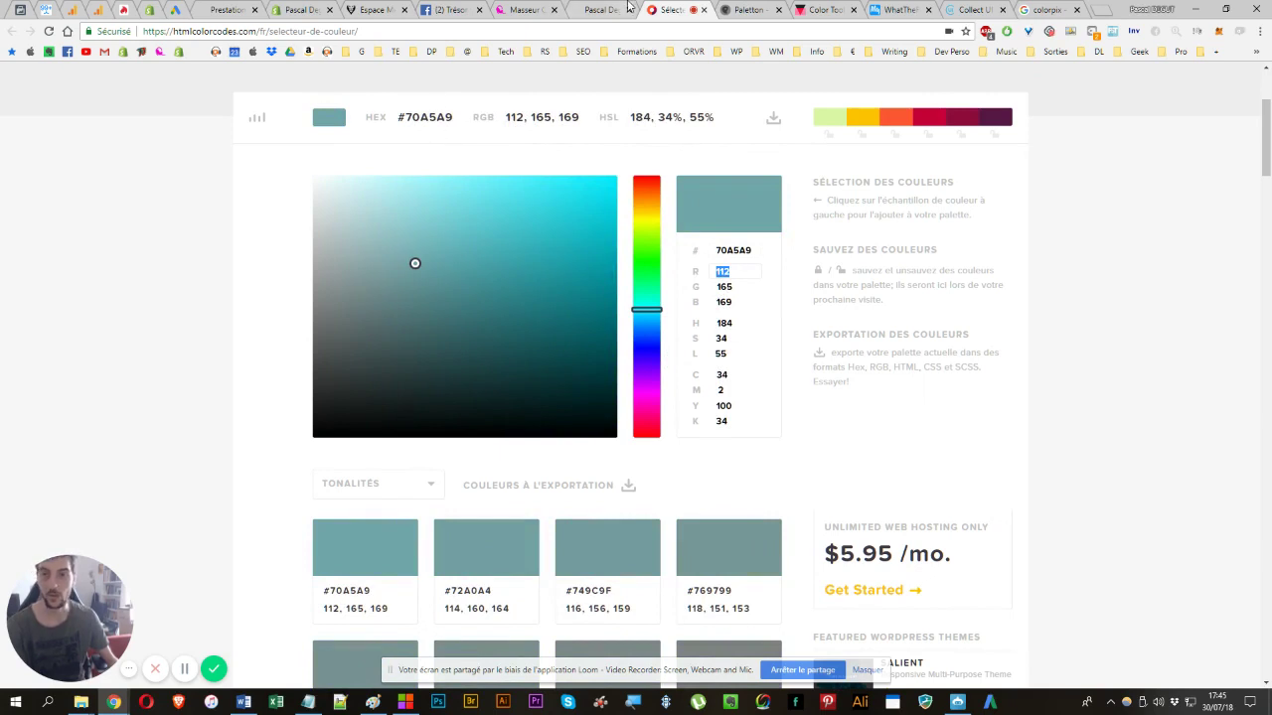
left_click(745, 248)
- Switch to the Tout Chapinou shop page and inspect the customer review title "roulettes de bonne facture"
left_click(526, 10)
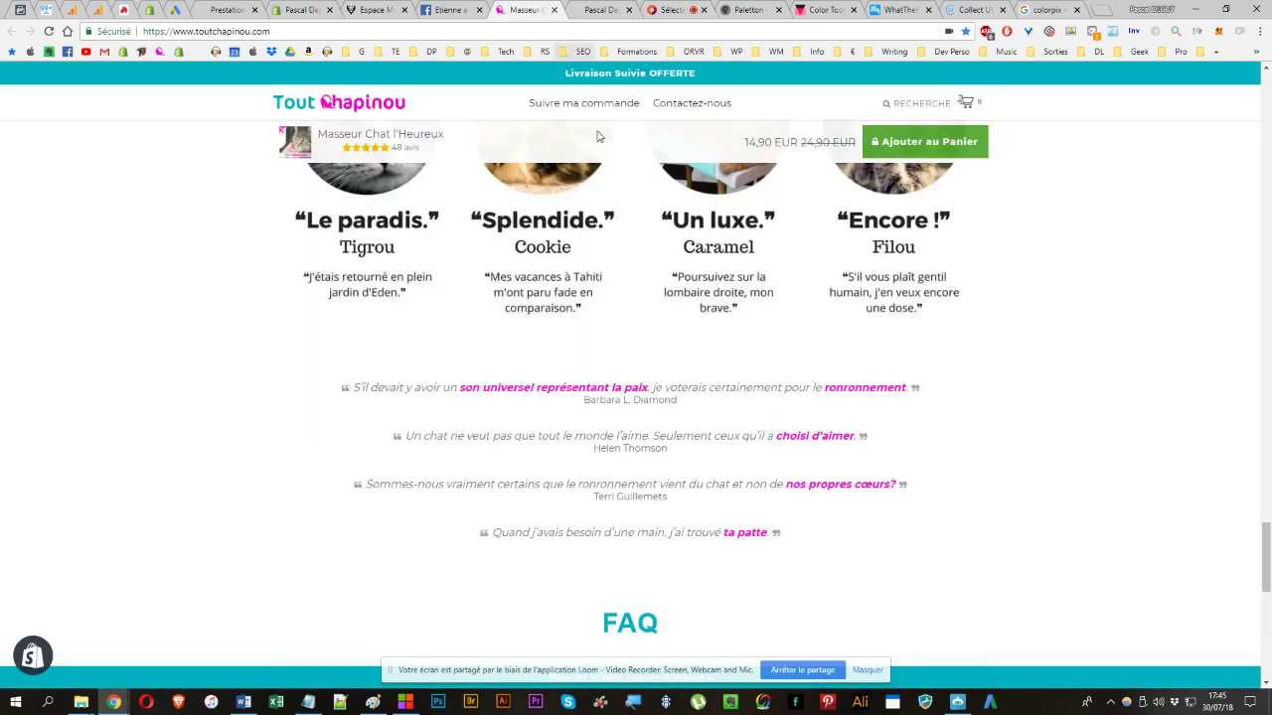
scroll(747, 452, "up", 5)
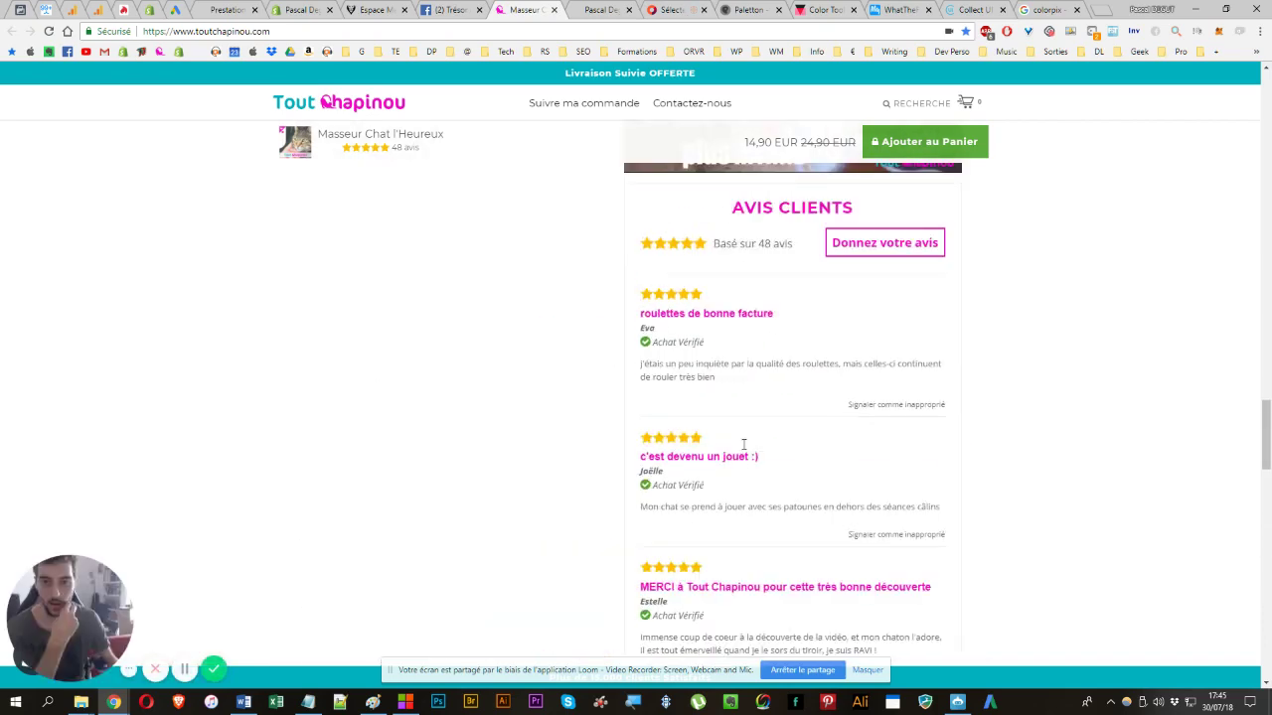
right_click(675, 312)
left_click(760, 540)
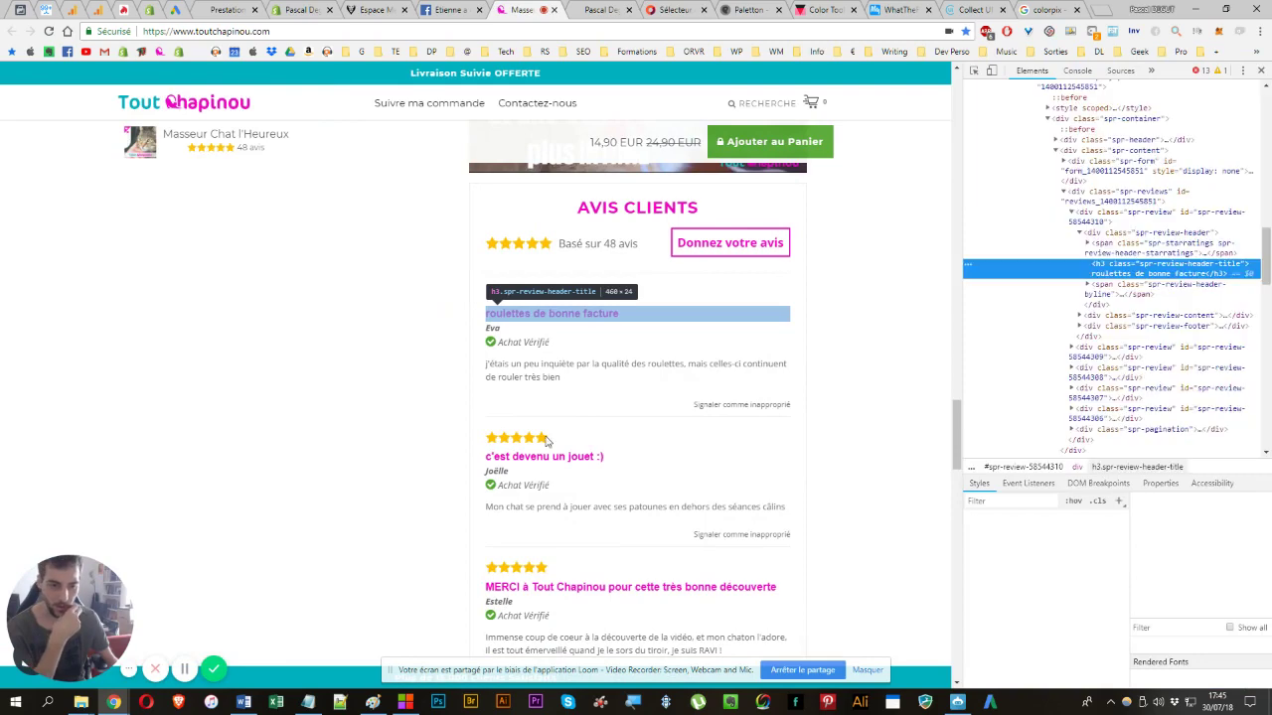
- Inspect the subtitle "Découvre comment me ravir" in the hero banner of the shop page
scroll(388, 450, "up", 10)
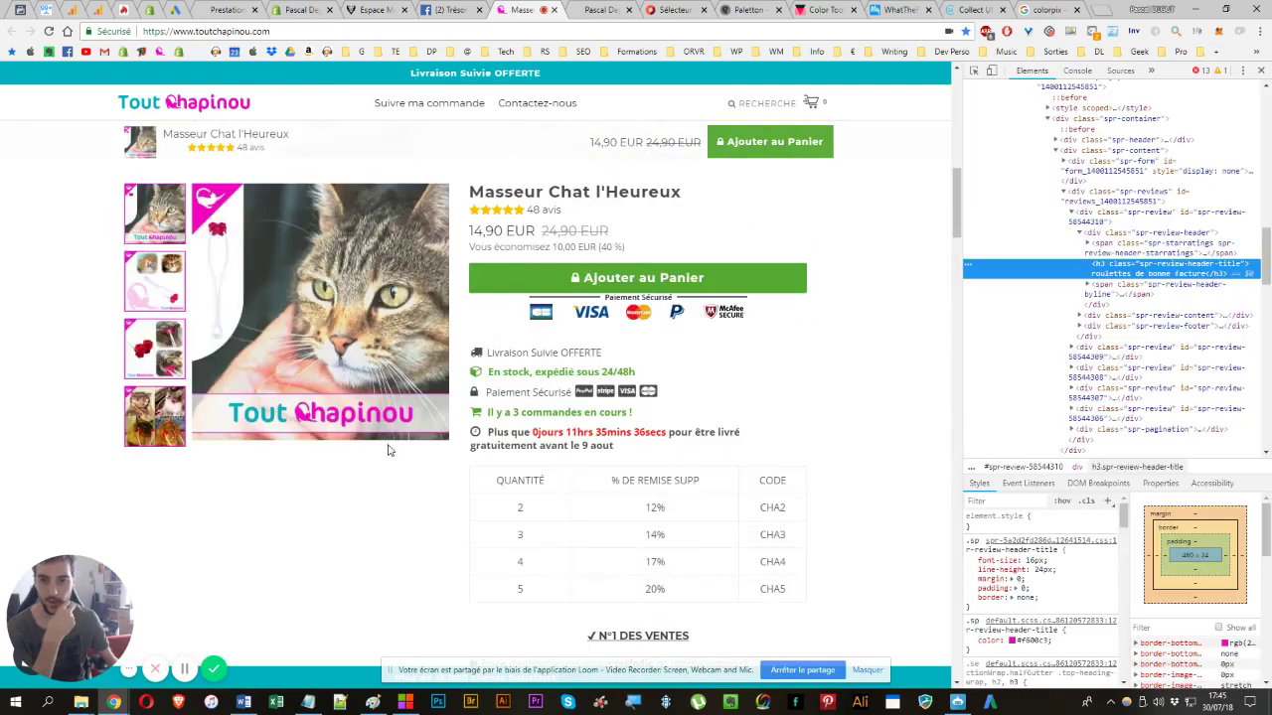
scroll(596, 397, "up", 5)
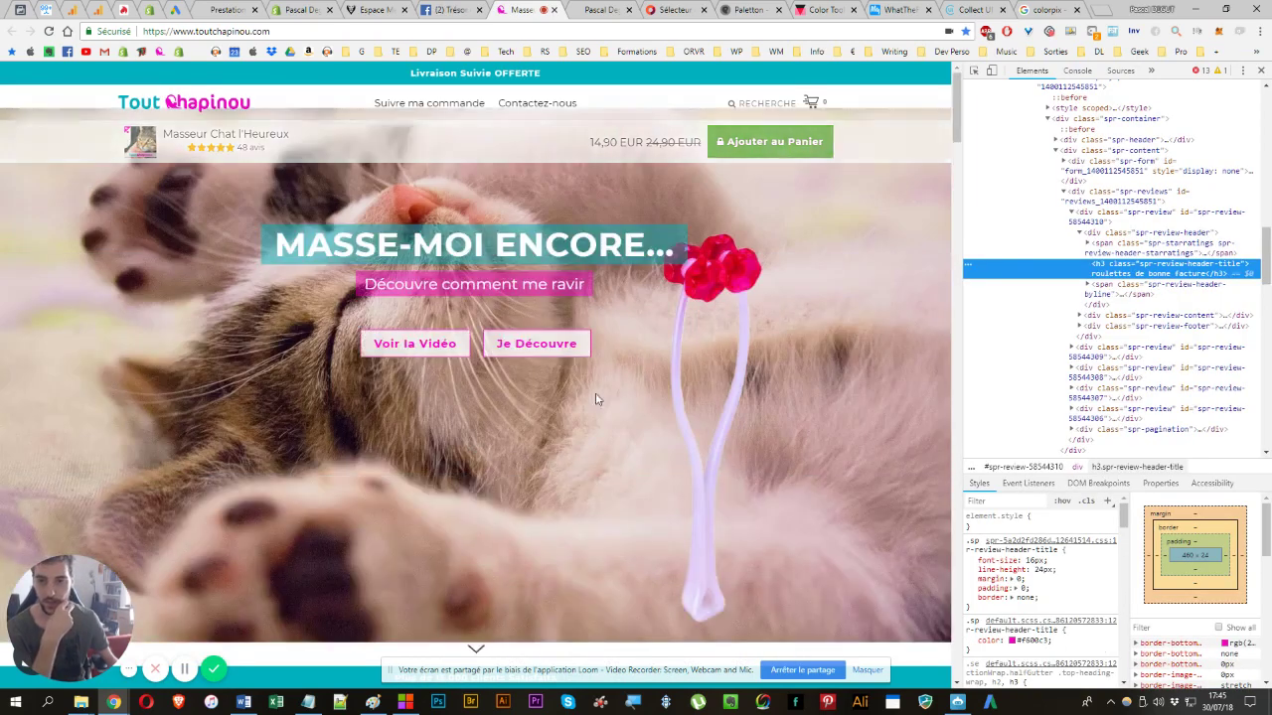
right_click(409, 341)
left_click(448, 509)
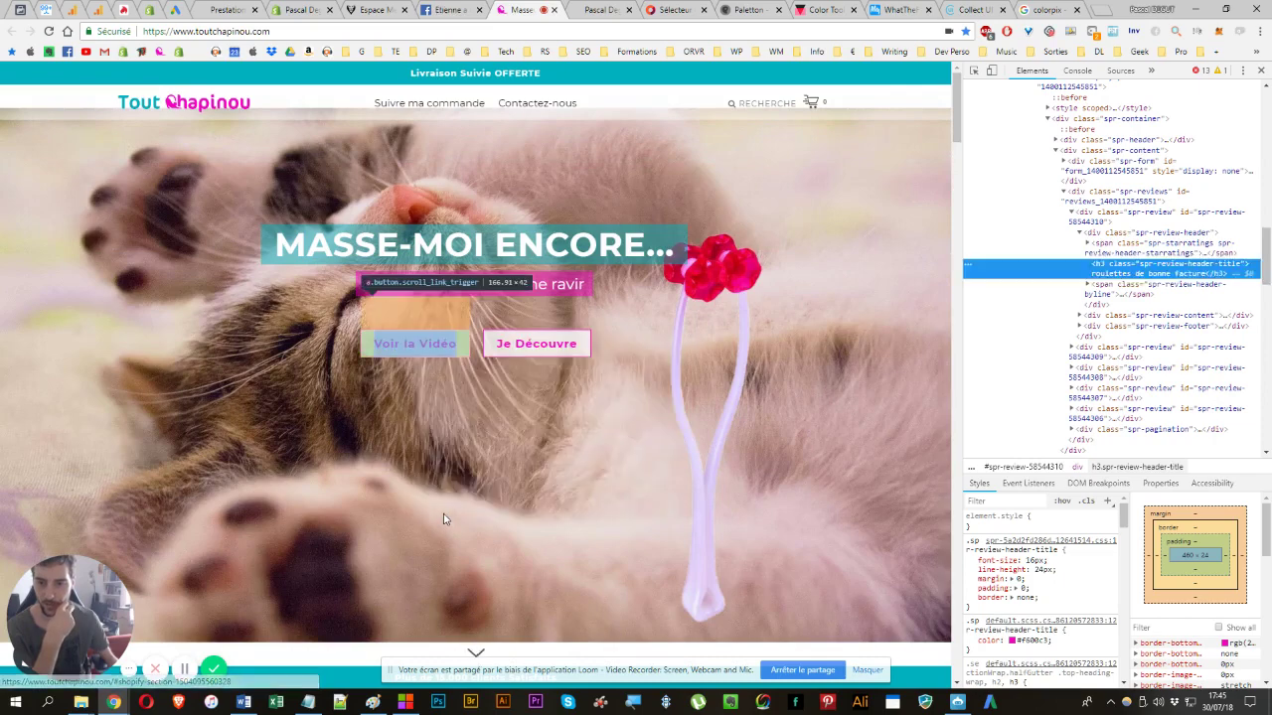
right_click(538, 283)
left_click(628, 512)
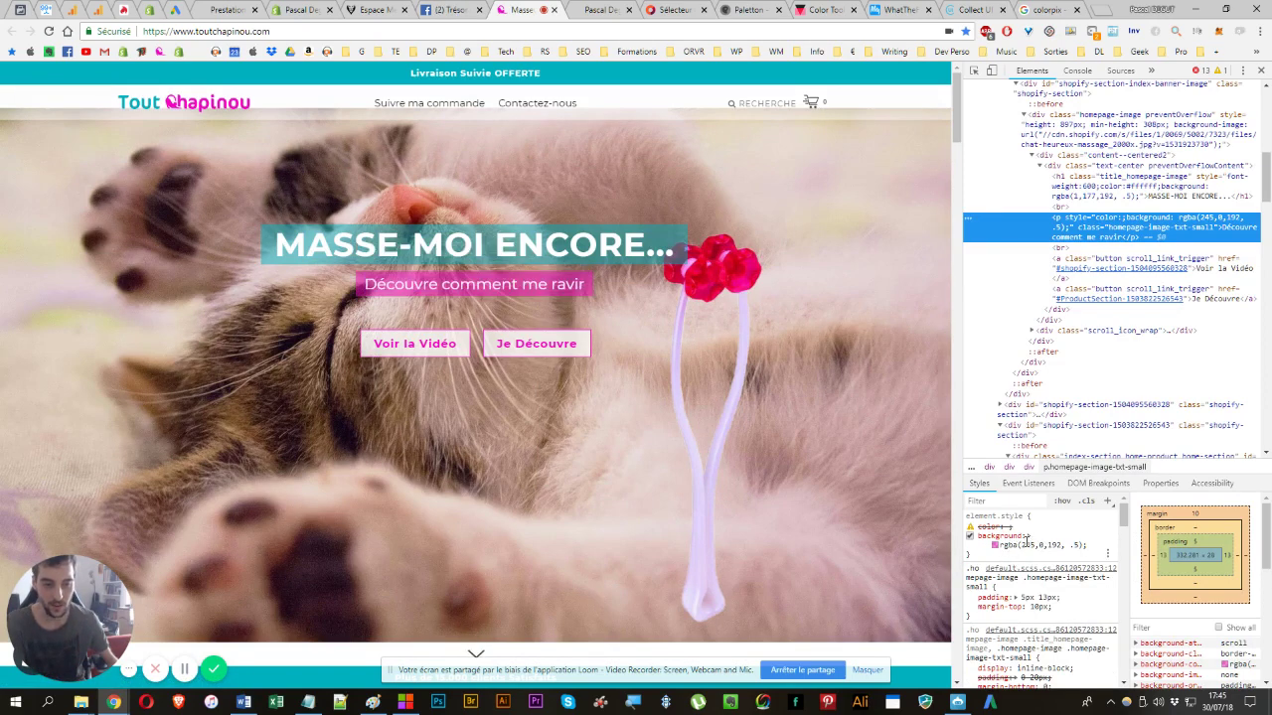
- Highlight the red and green channel values in the subtitle's rgba background color
left_click(1024, 544)
left_click_drag(1023, 545, 1040, 546)
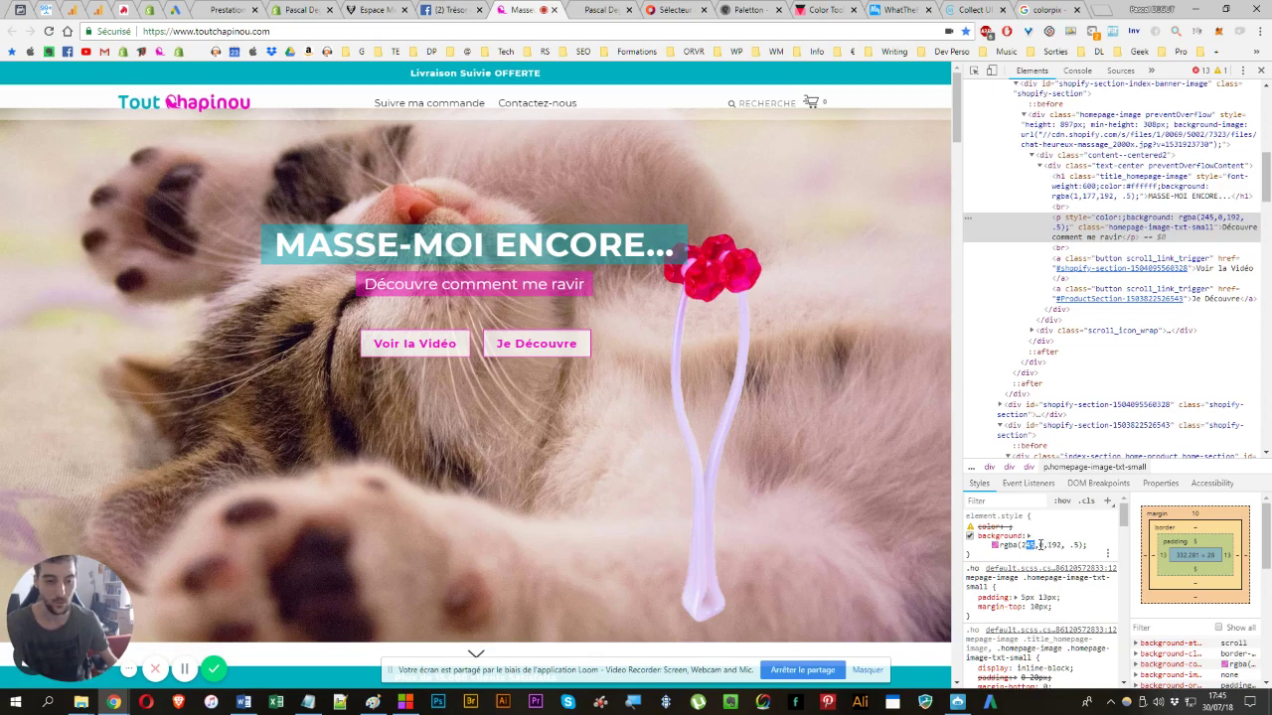
double_click(1041, 545)
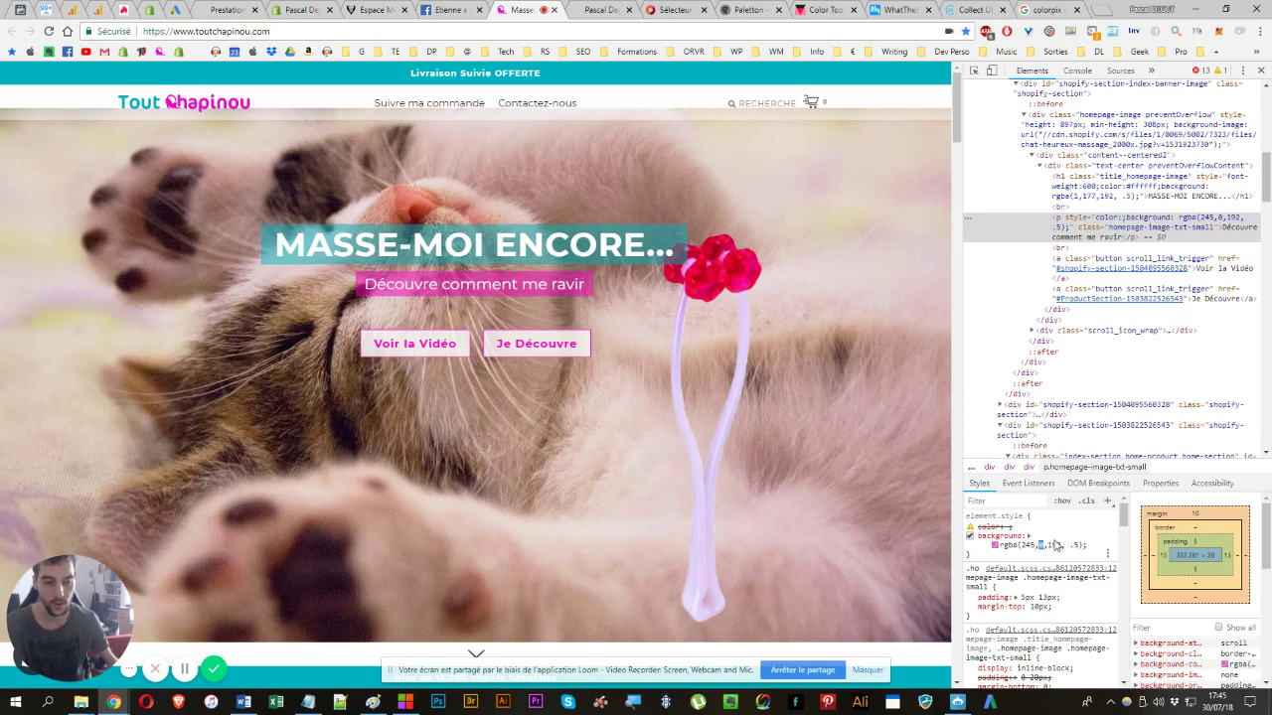
- Switch to the htmlcolorcodes.com color picker and examine the RGB, HSL and CMYK values beside the color field
left_click(602, 10)
left_click(664, 10)
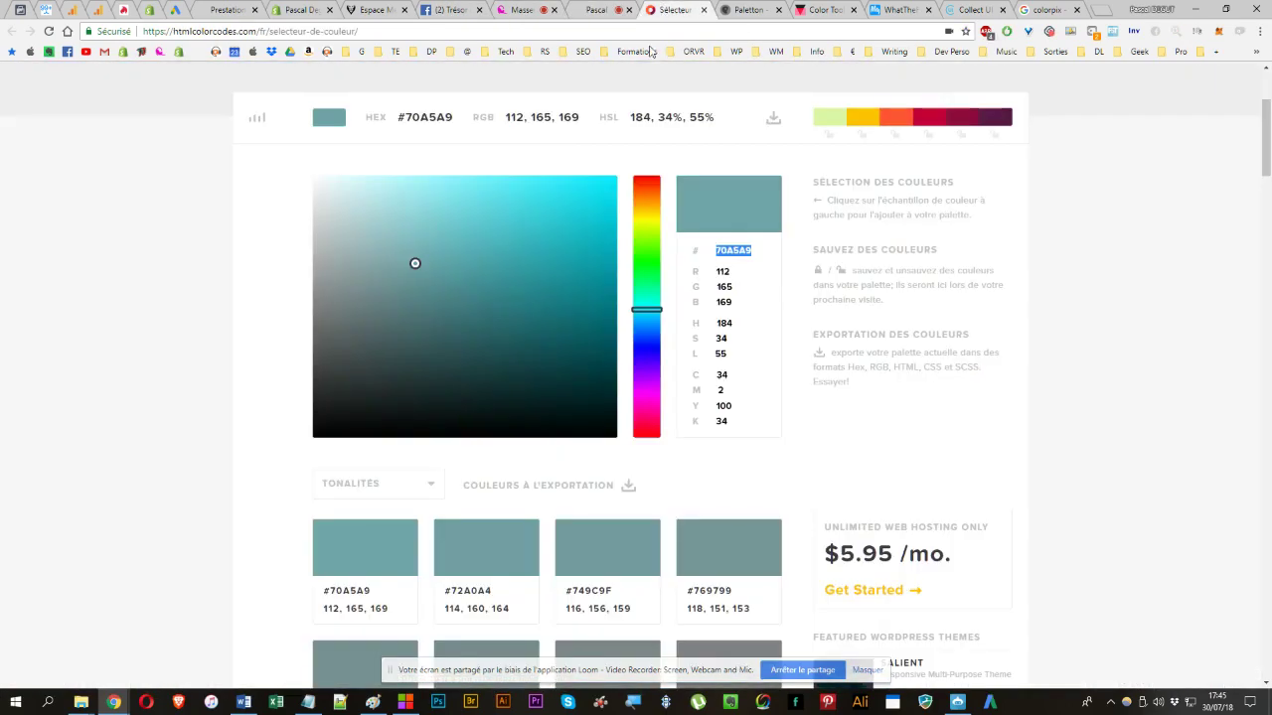
left_click(731, 273)
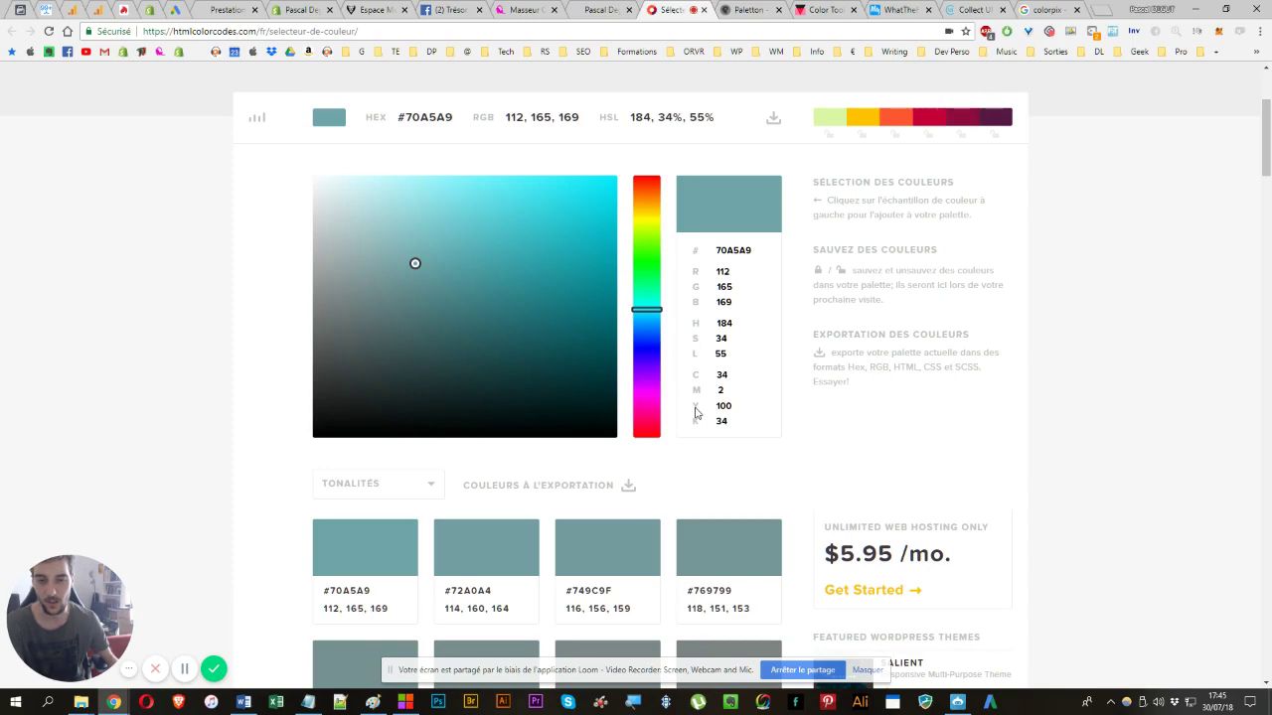
- Return to the Tout Chapinou page, close the developer tools and look over the video and product sections
left_click(521, 9)
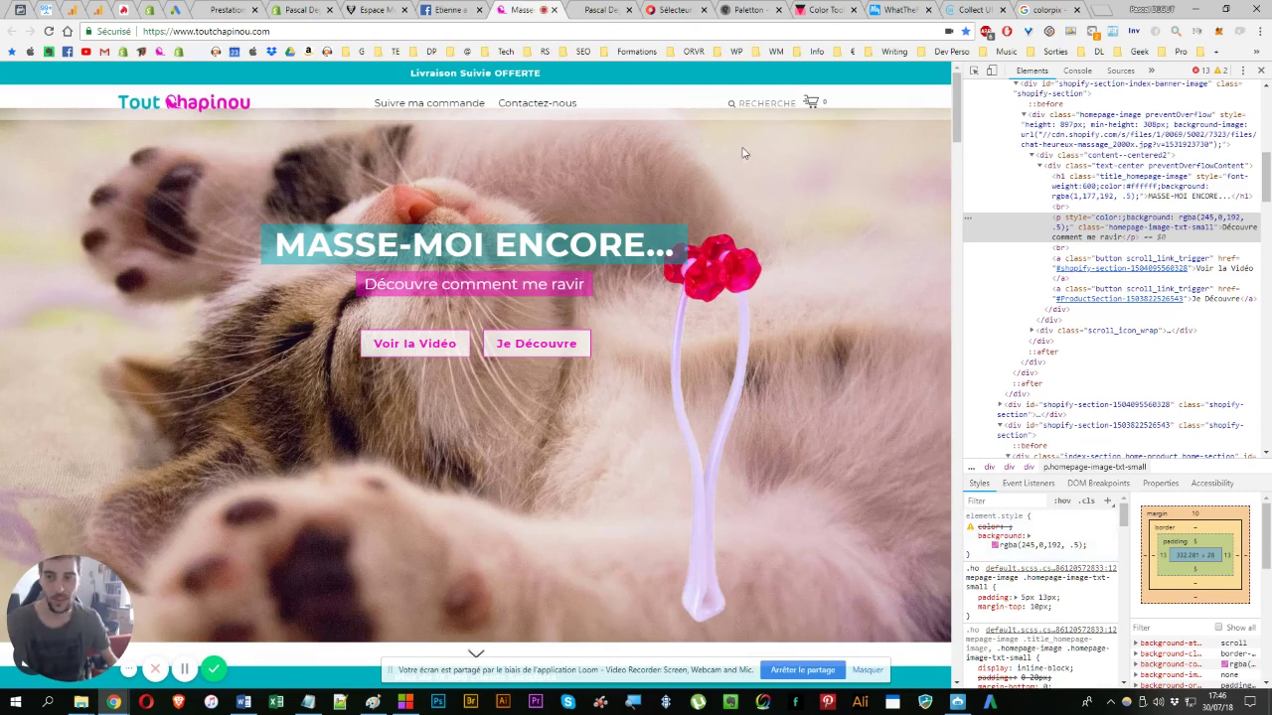
left_click(1261, 69)
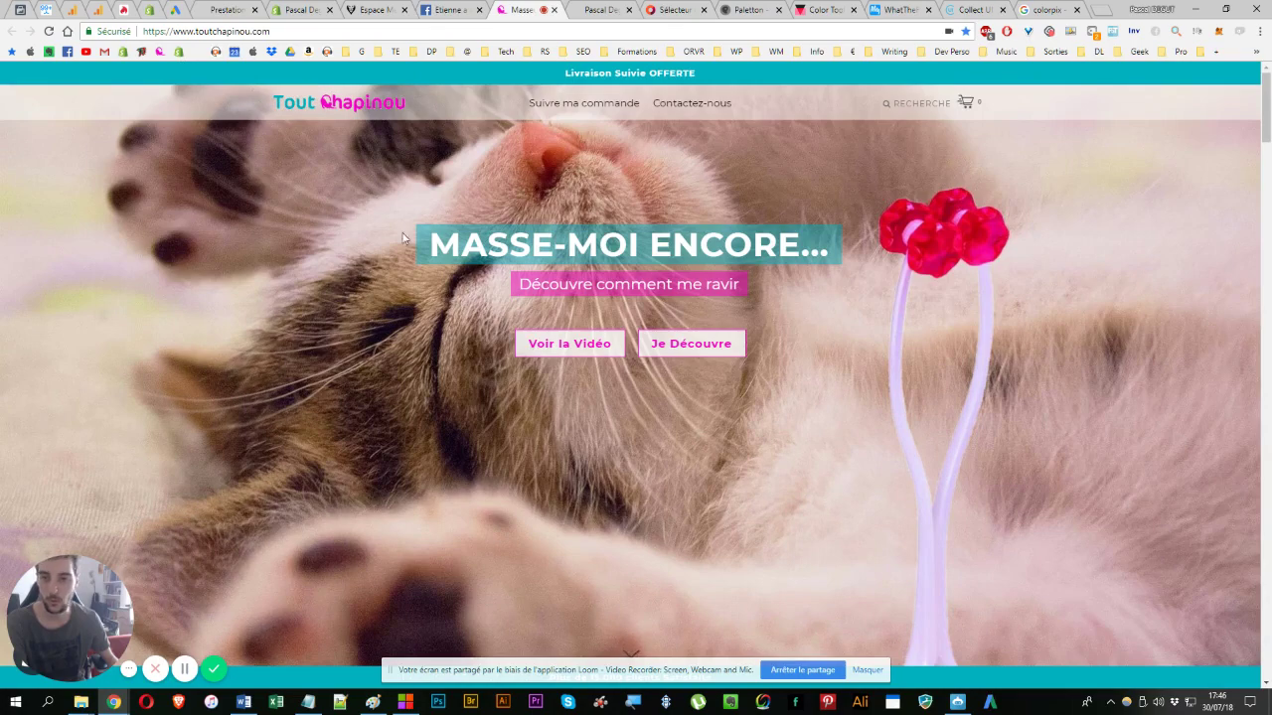
scroll(196, 327, "down", 7)
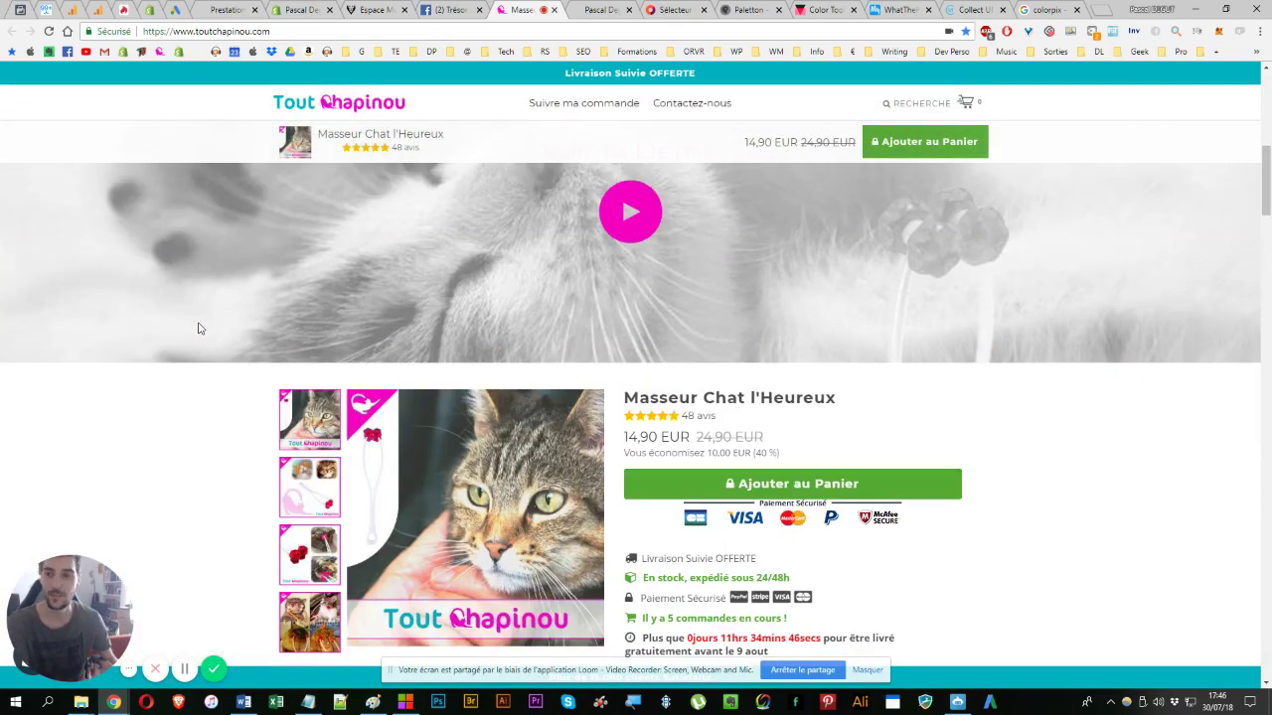
scroll(194, 368, "down", 1)
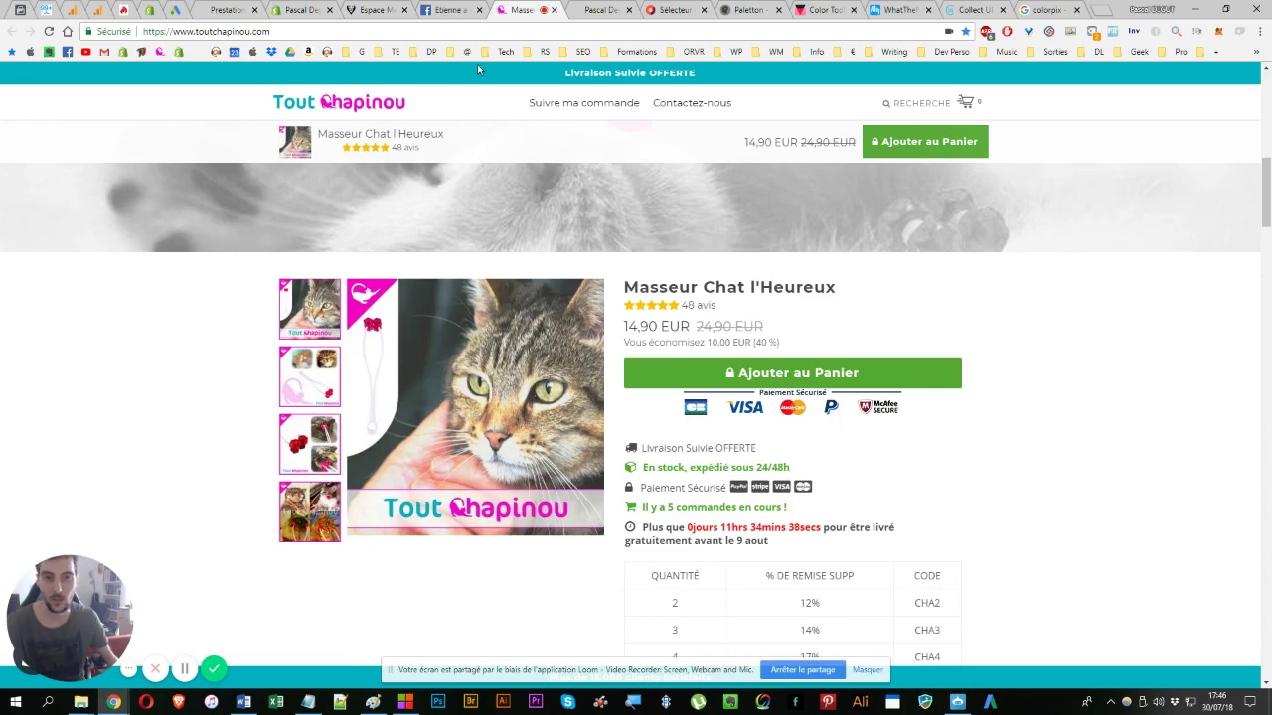
- Switch to the Shopify admin and open the Fastlane-1-77-active theme in the theme editor
left_click(293, 10)
left_click(969, 214)
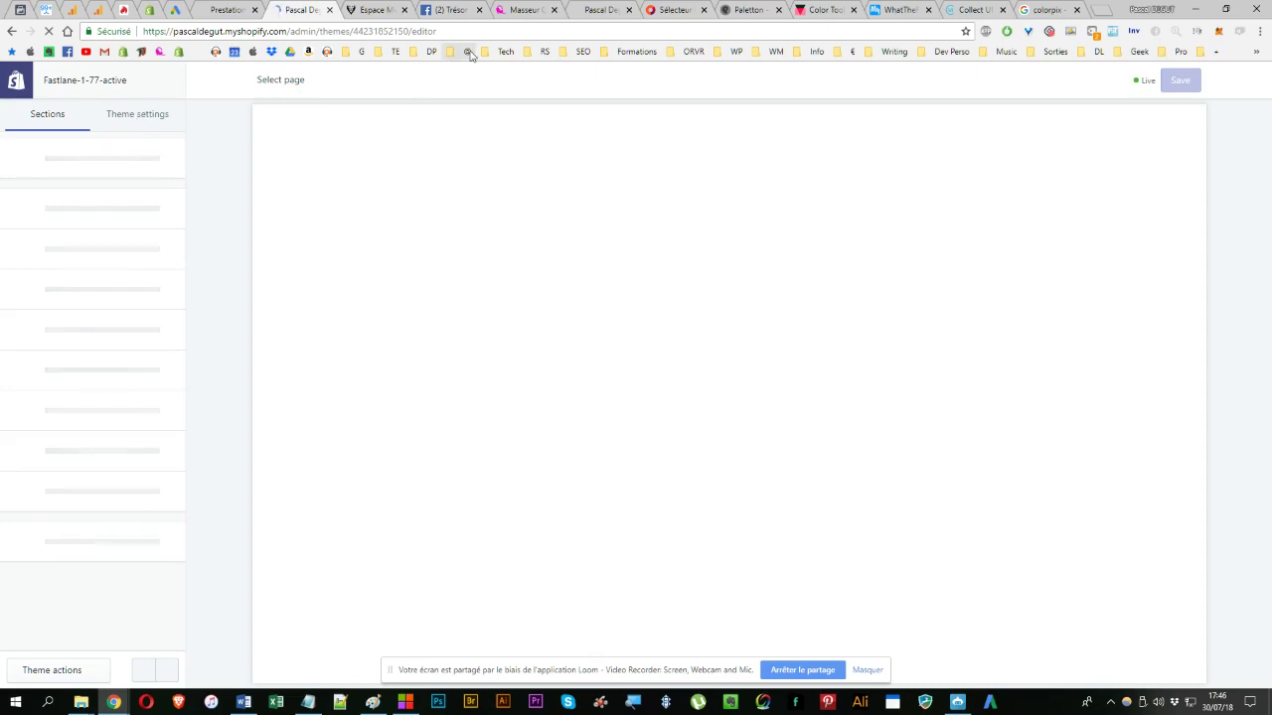
left_click(624, 7)
left_click(661, 9)
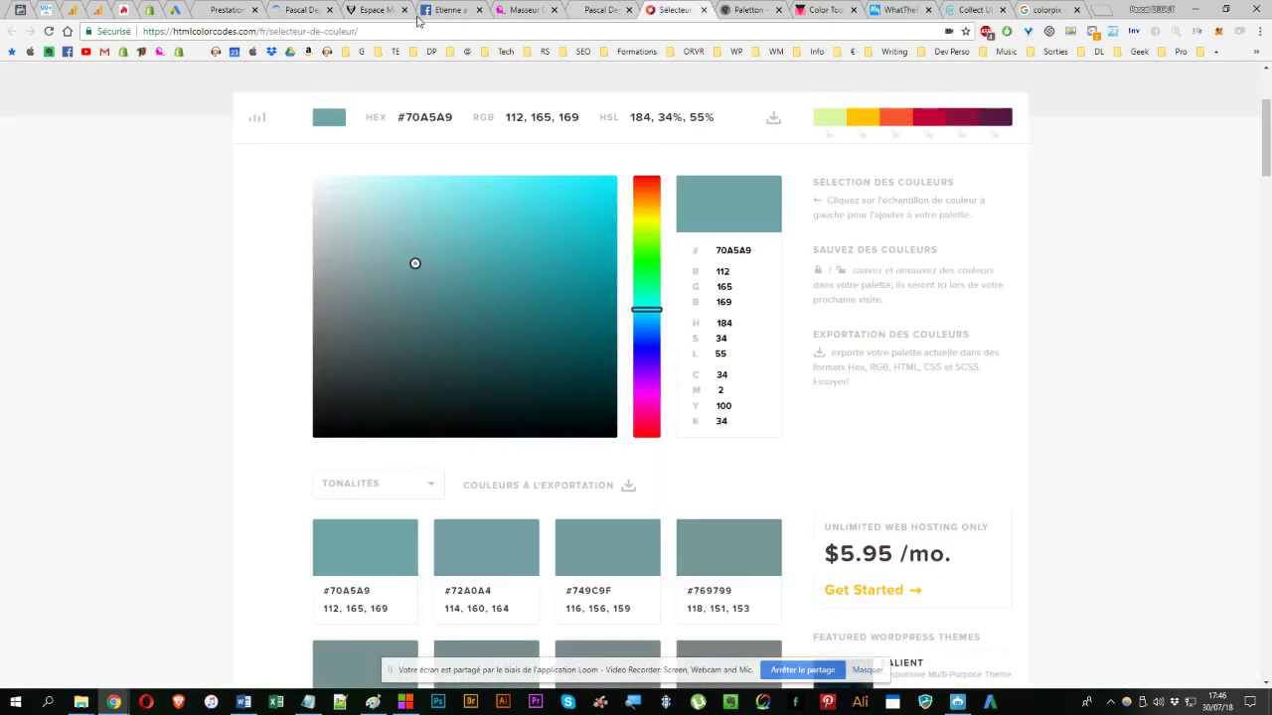
left_click(316, 9)
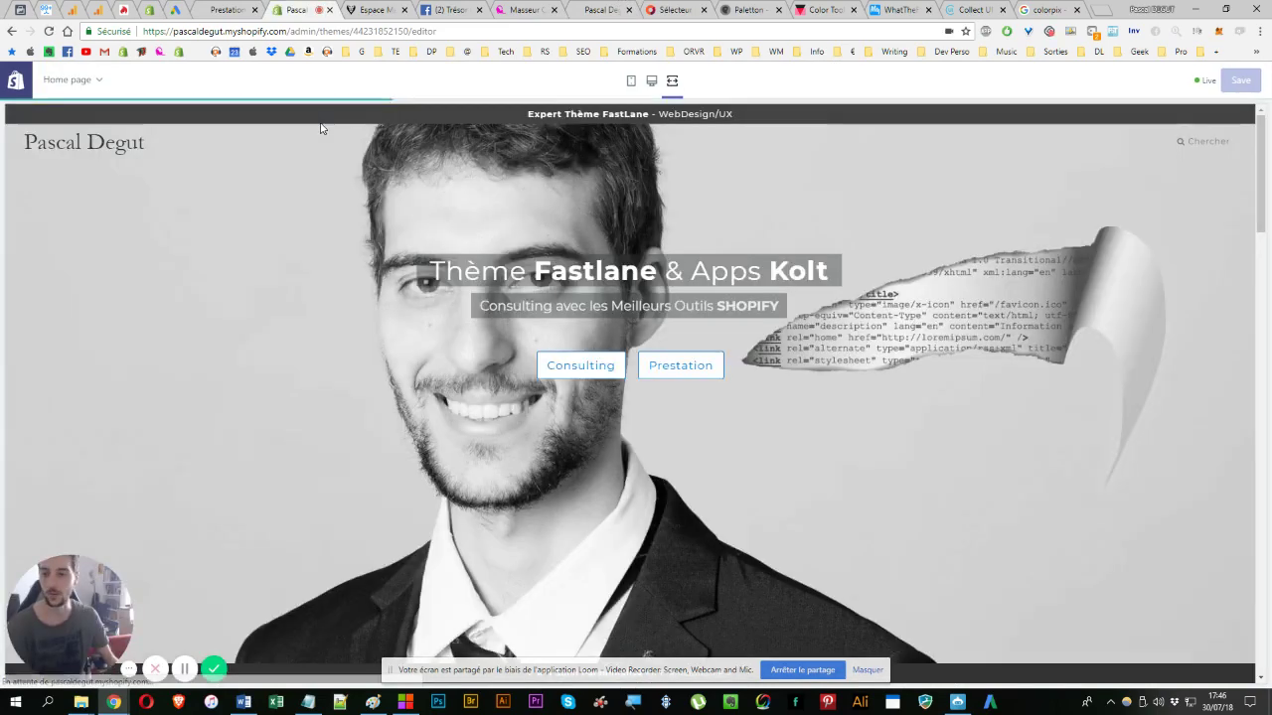
- Show the desktop preview with the theme settings and open the Text color's picker under Colors
left_click(651, 81)
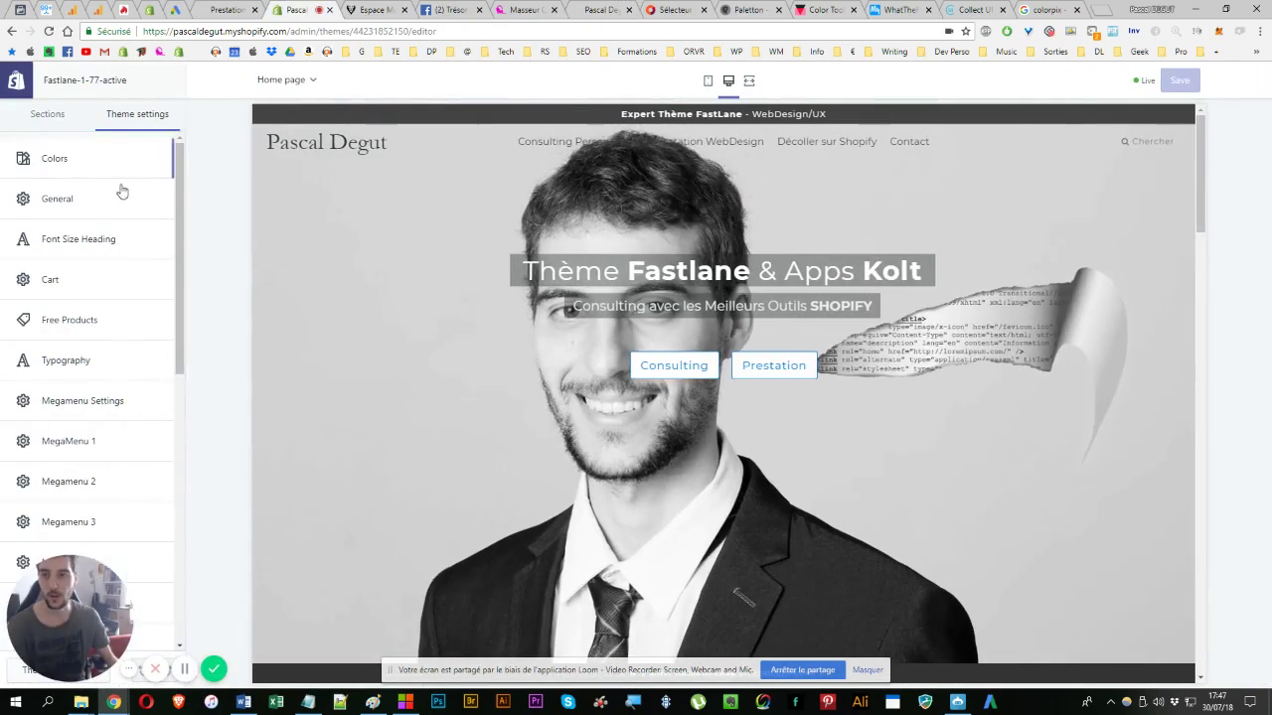
left_click(73, 162)
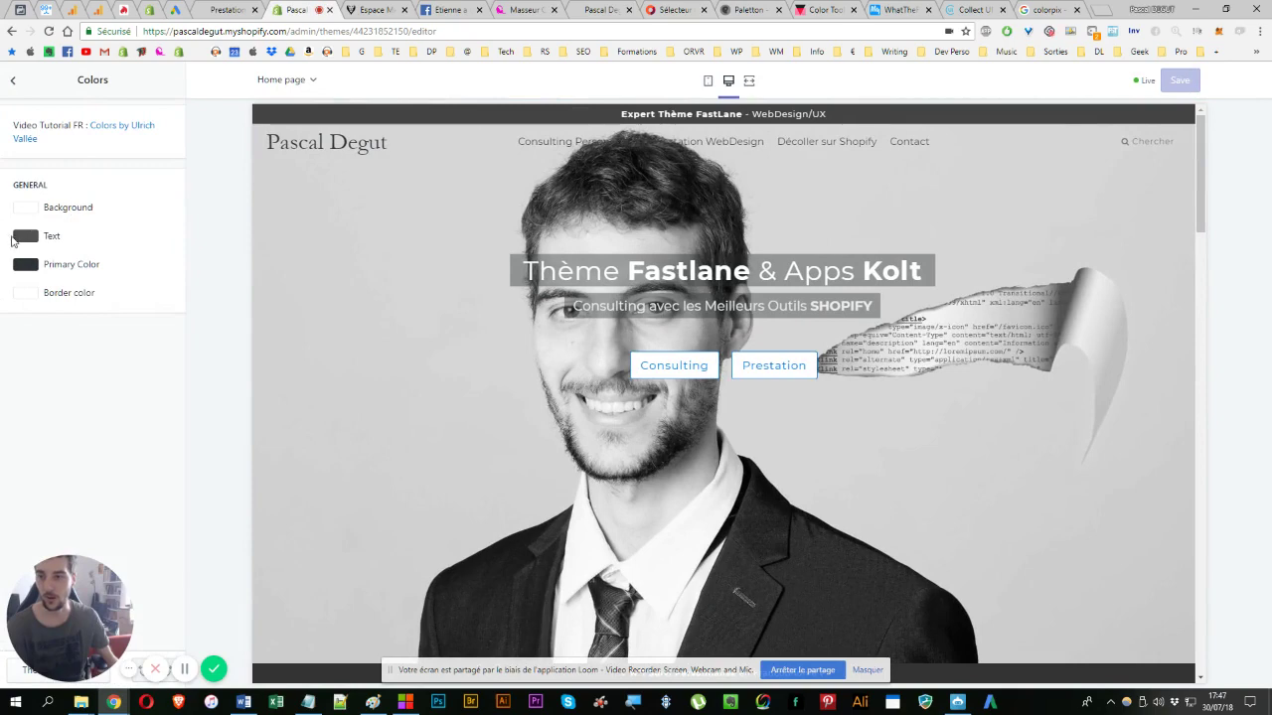
left_click(14, 237)
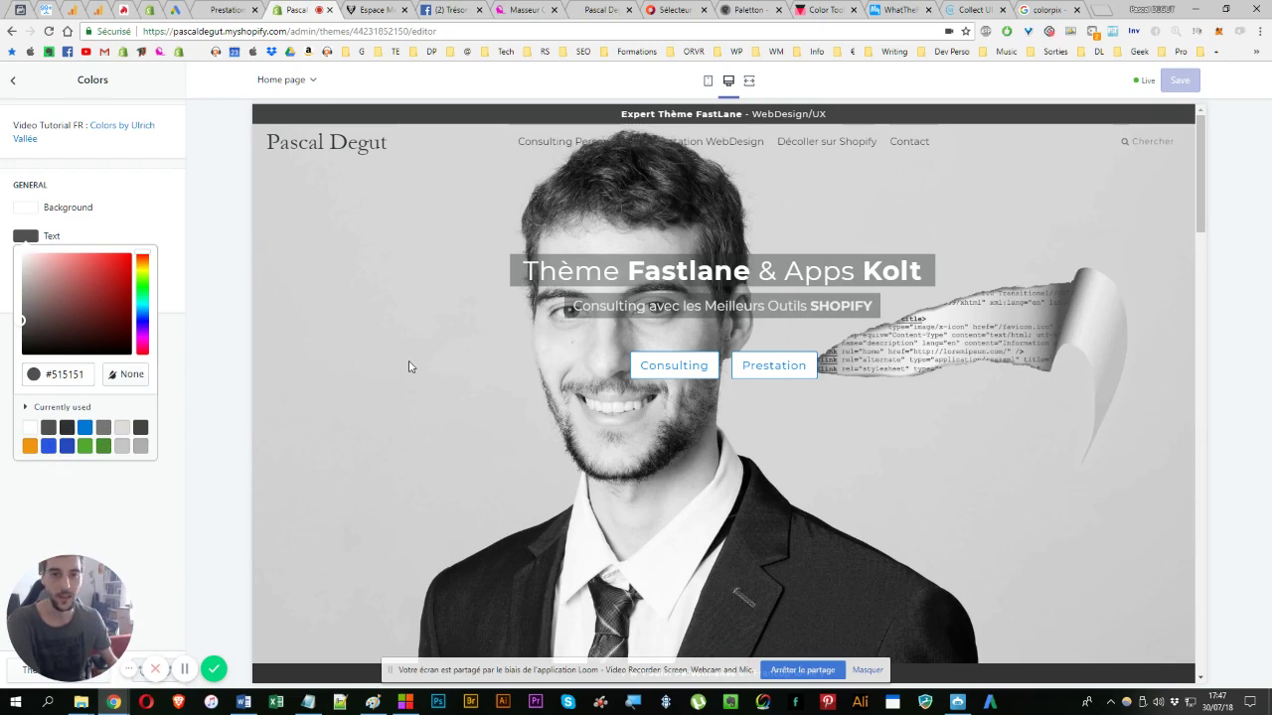
- Switch to the Paletton site, choose the monochromatic scheme and set the base hue to orange at 32°
left_click(668, 10)
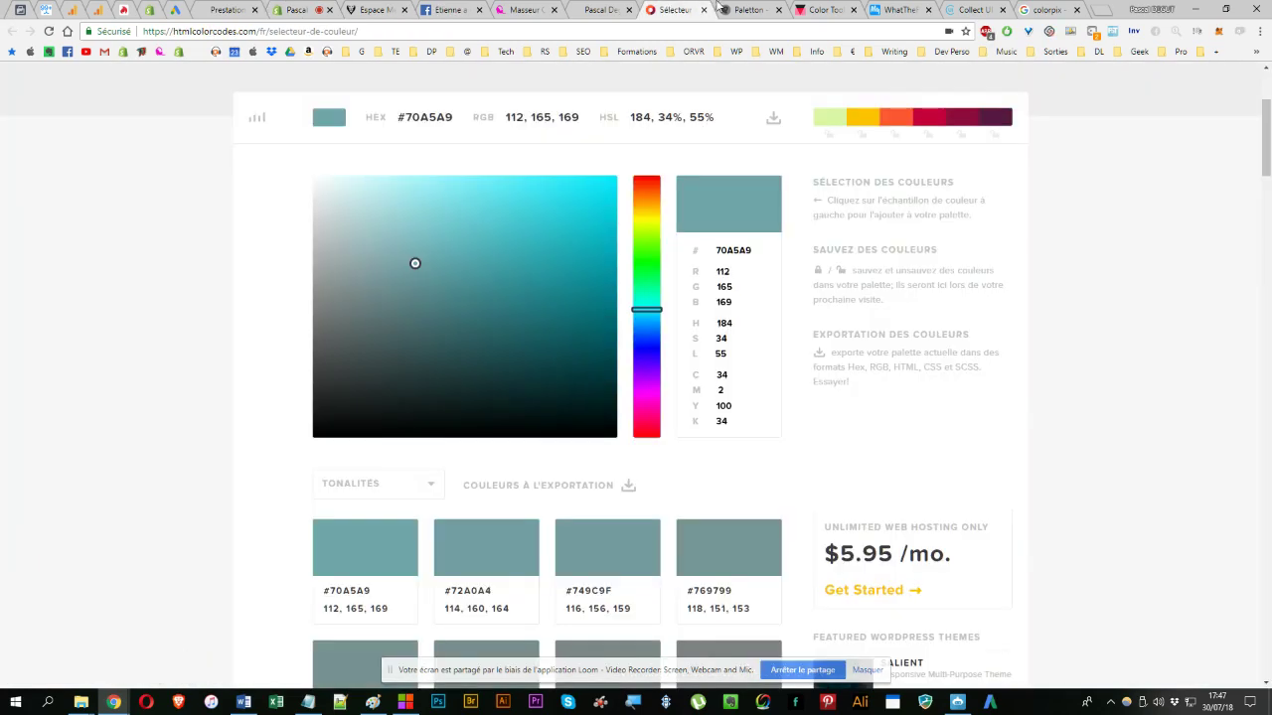
left_click(746, 9)
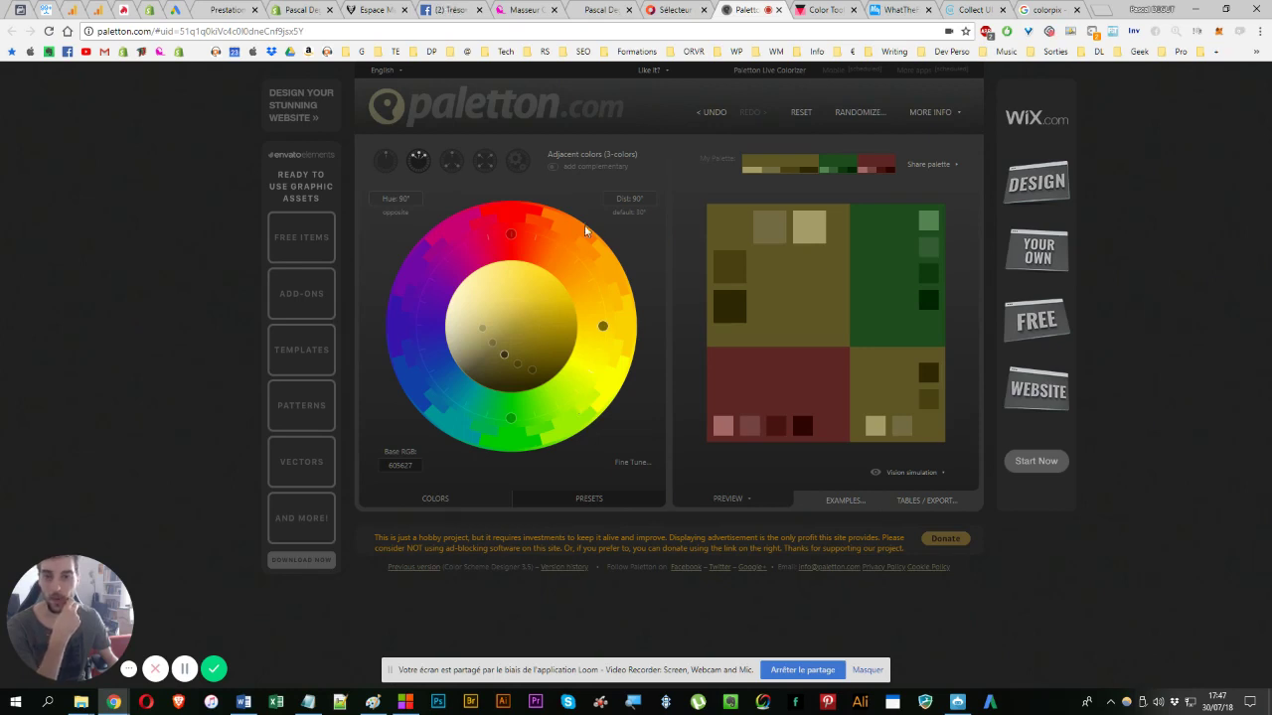
left_click(386, 160)
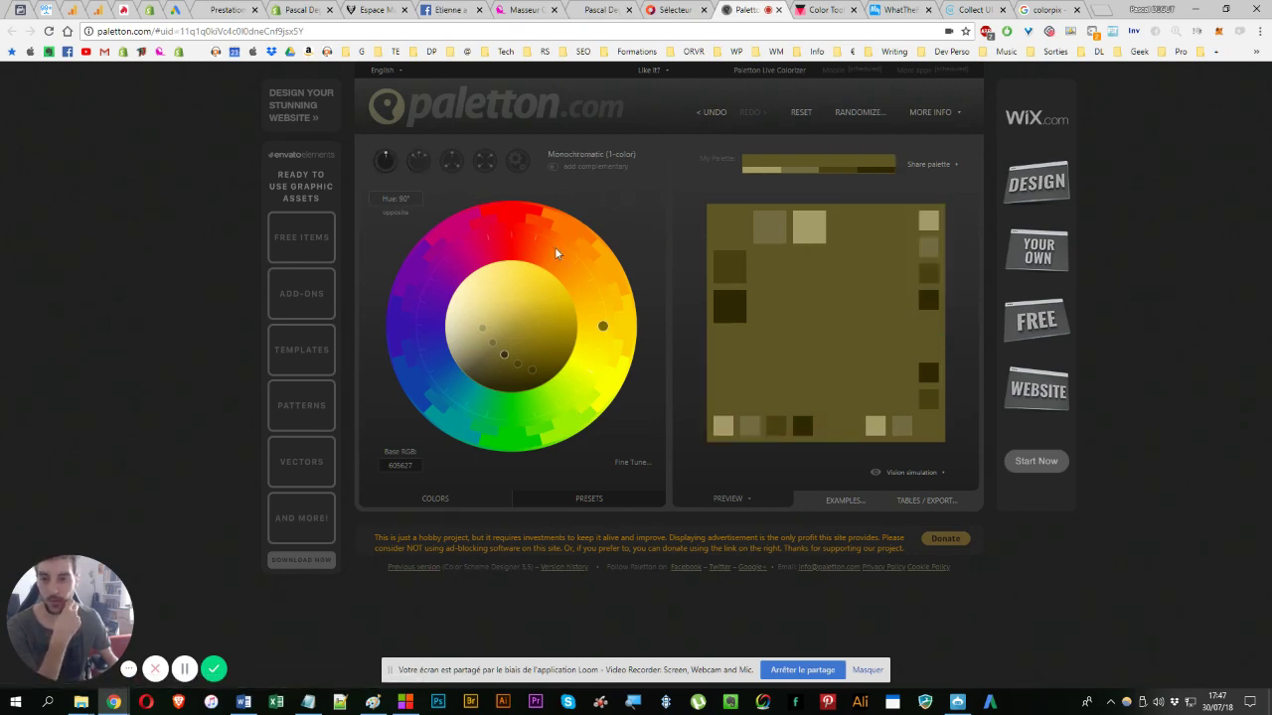
mouse_move(559, 243)
left_mouse_down()
mouse_move(585, 268)
mouse_move(476, 421)
mouse_move(559, 249)
left_mouse_up()
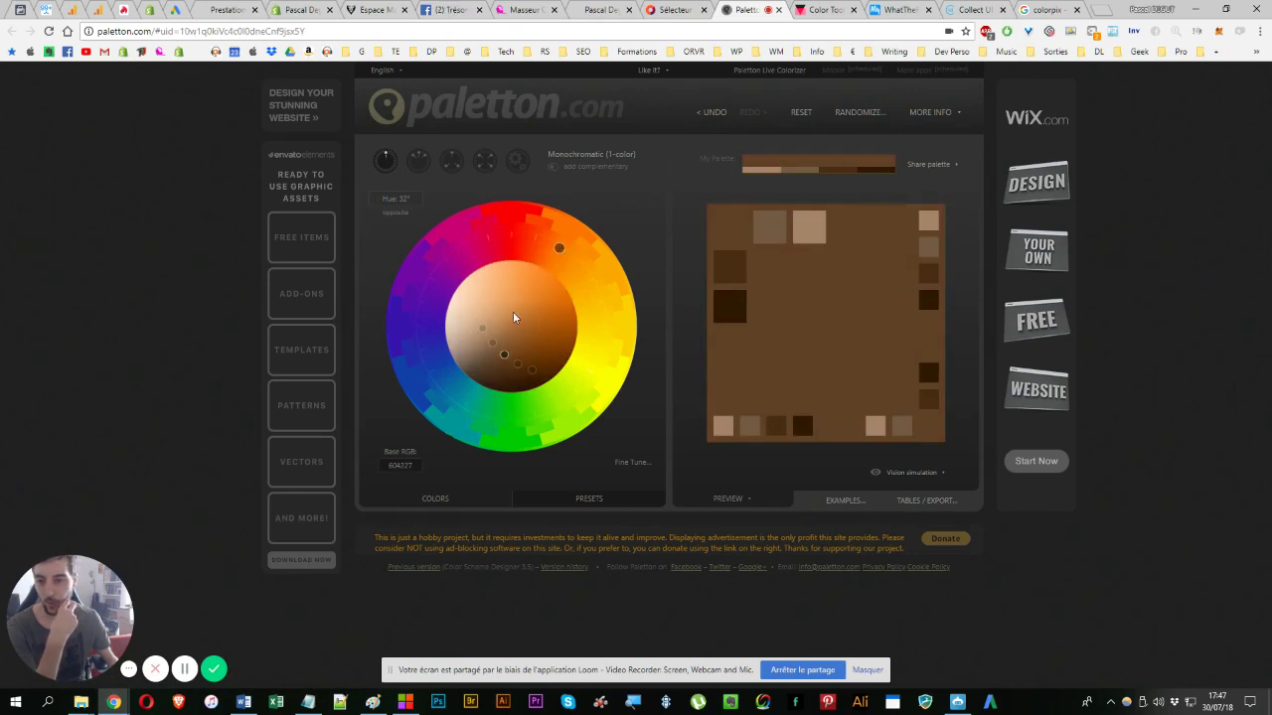
- Change the palette to the adjacent colors scheme and move its base hue to pink at 340°
left_click(419, 161)
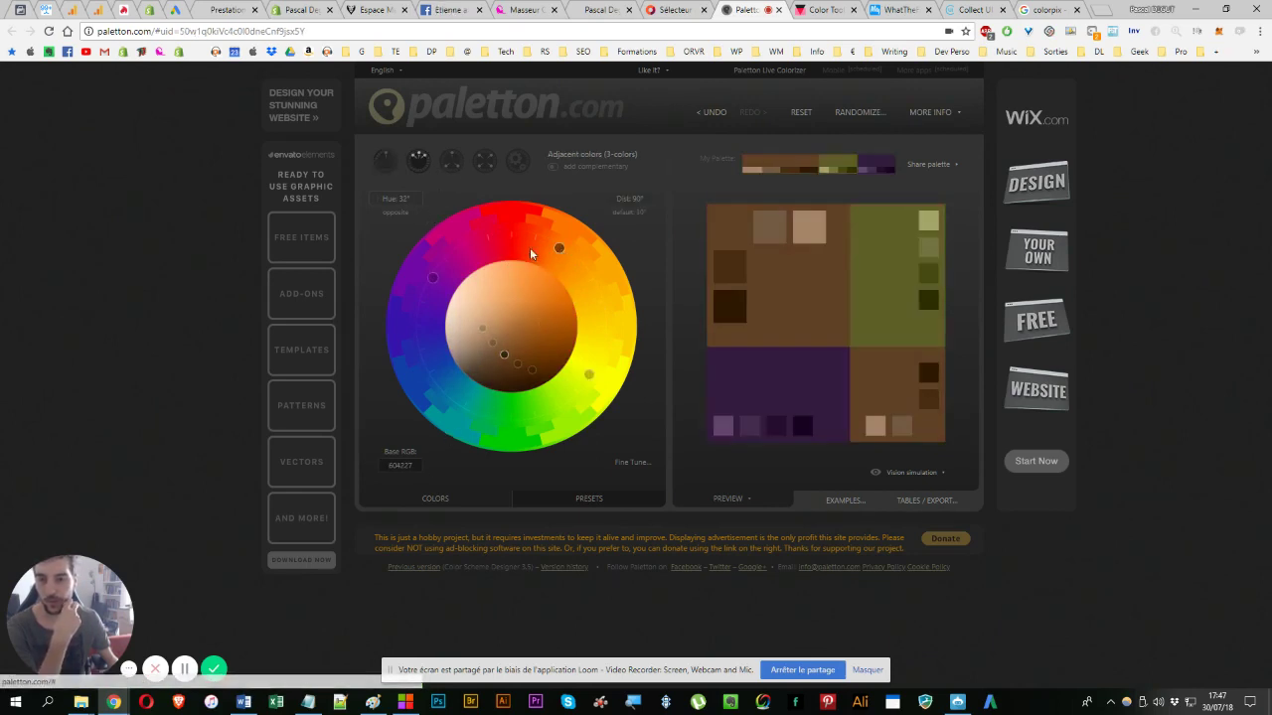
left_click_drag(560, 253, 479, 238)
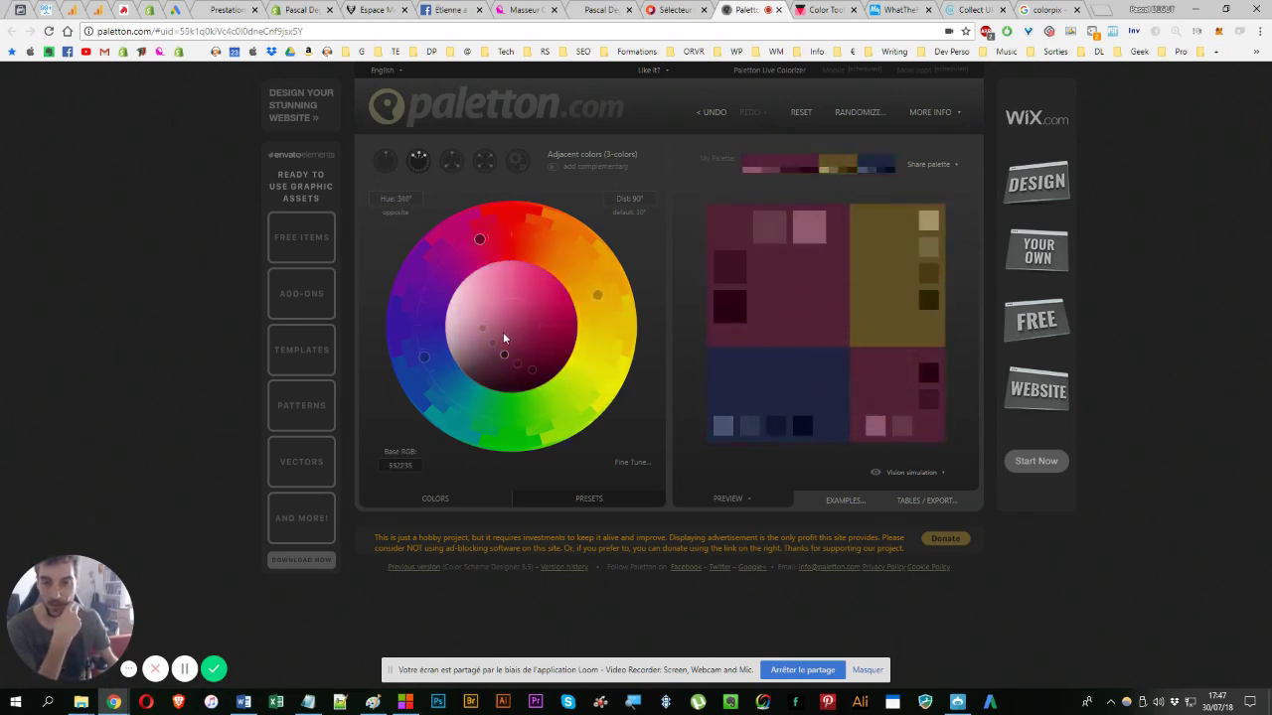
- Adjust the palette's shades in the inner circle and view the base color's hex code dialog without changing it
left_click_drag(502, 356, 534, 328)
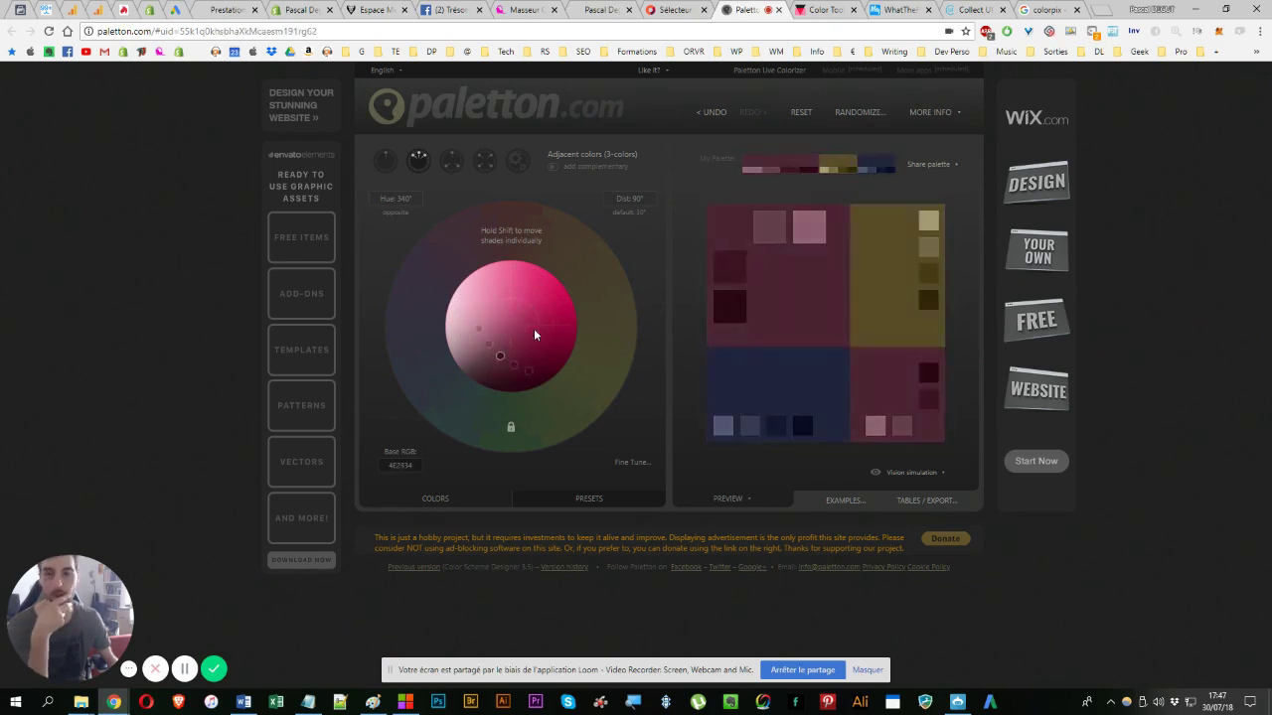
left_click(395, 466)
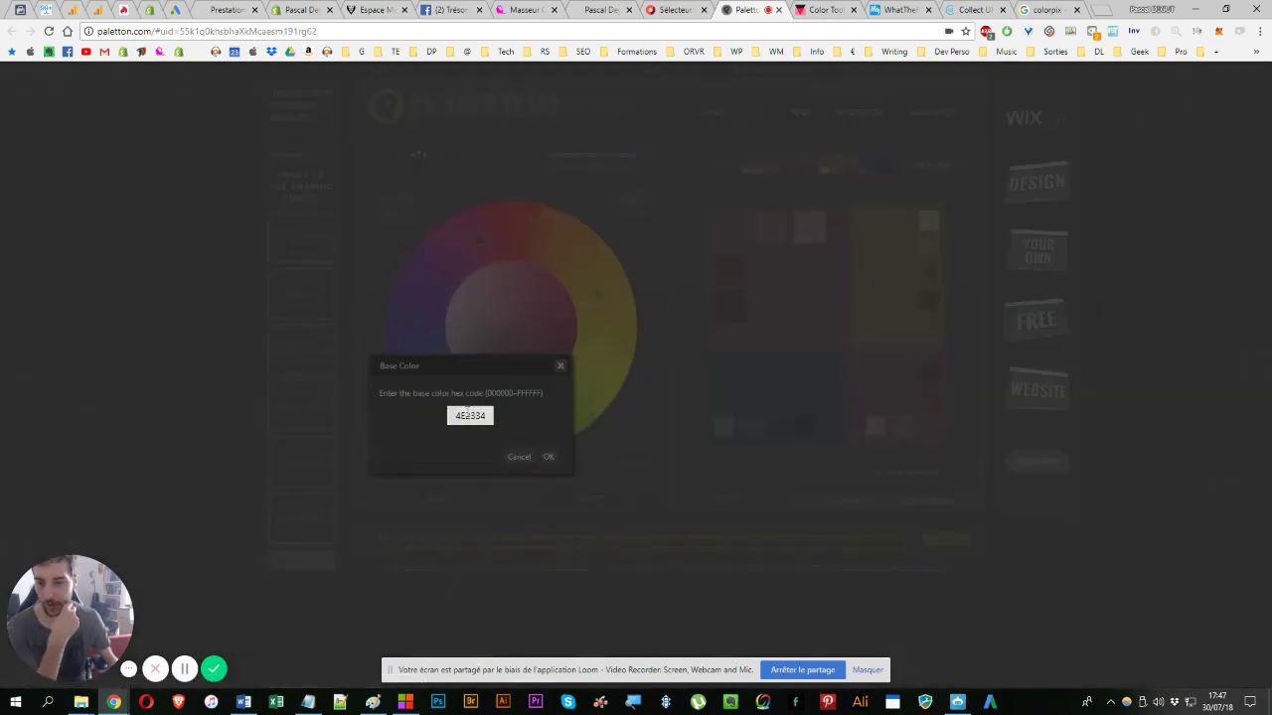
left_click(559, 368)
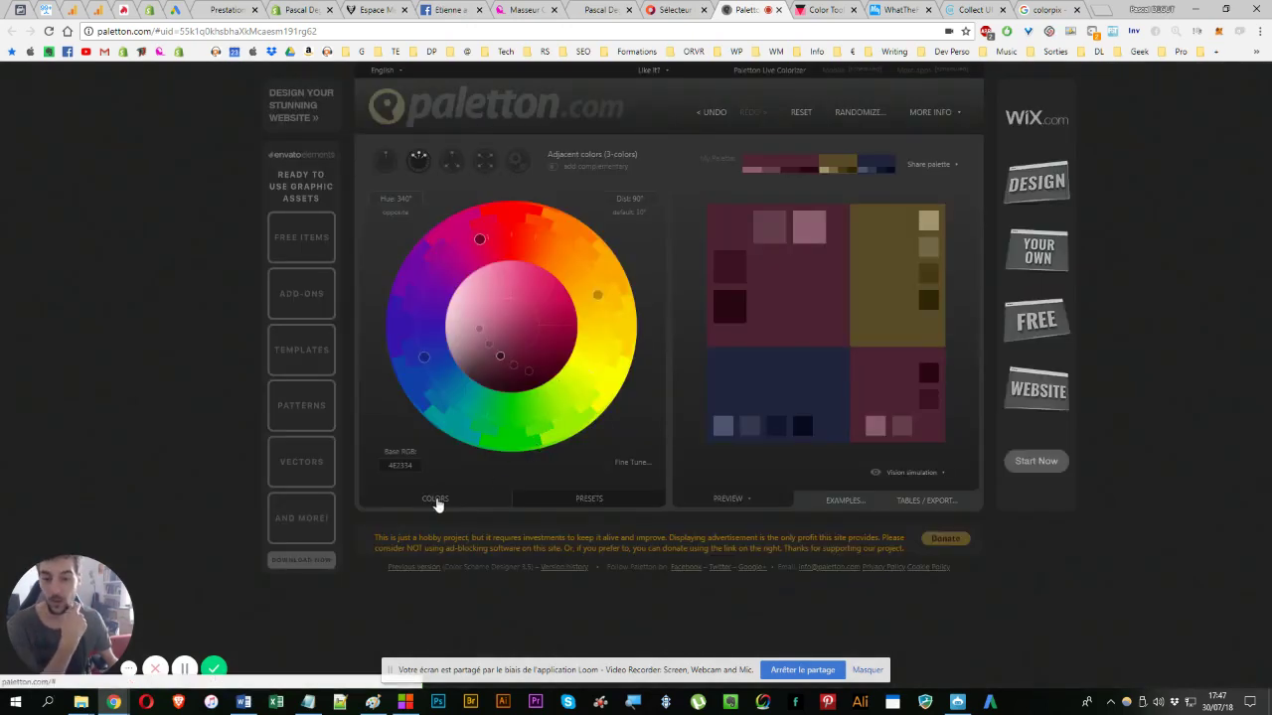
- Switch back to the htmlcolorcodes.com picker and set the color harmony to Complémentaire
left_click(675, 10)
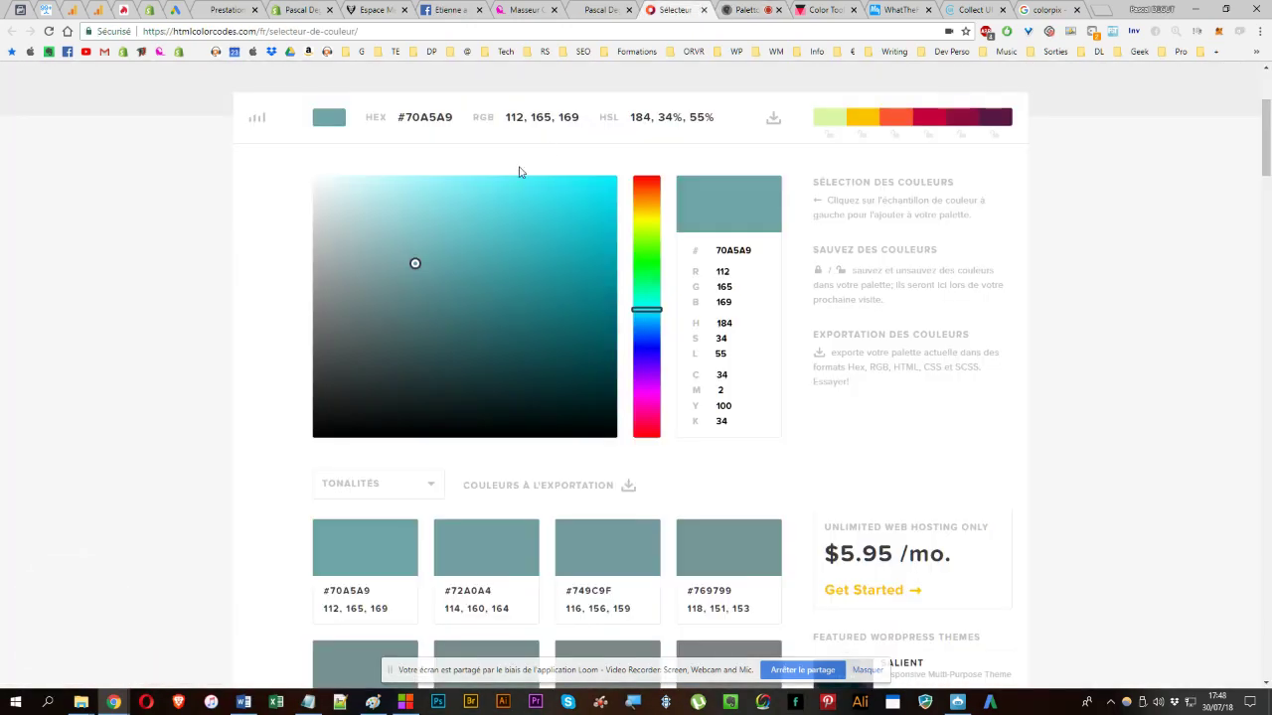
scroll(609, 343, "down", 2)
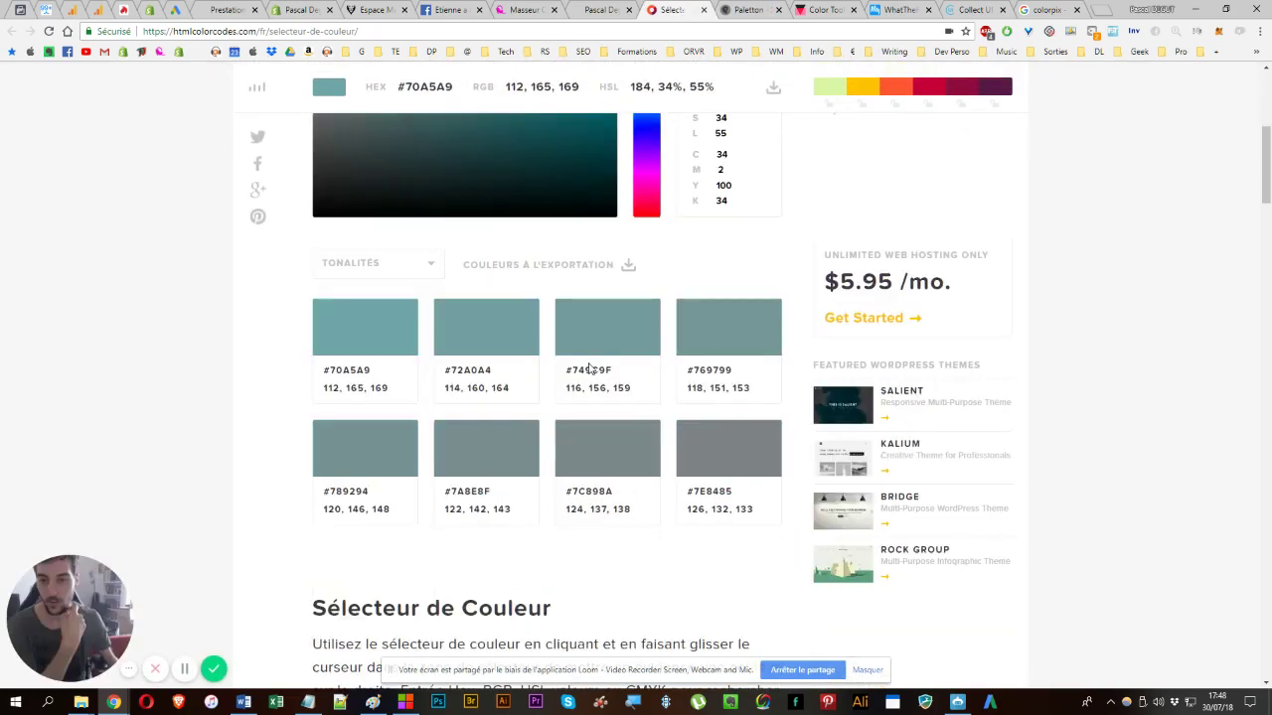
left_click(396, 278)
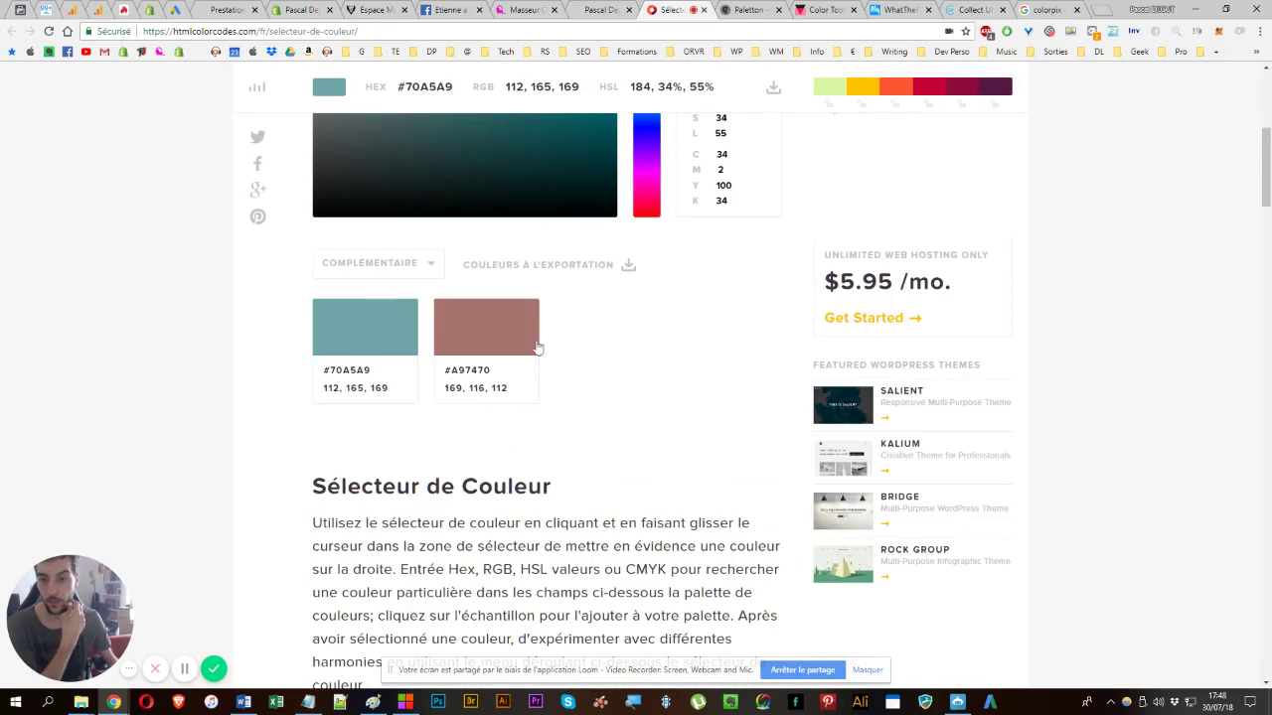
- Shift the hue to brown A98C70, teal 70A9A1 and blue 708DA9 in turn, viewing the complementary color
scroll(465, 360, "up", 3)
left_click(648, 309)
scroll(493, 412, "down", 2)
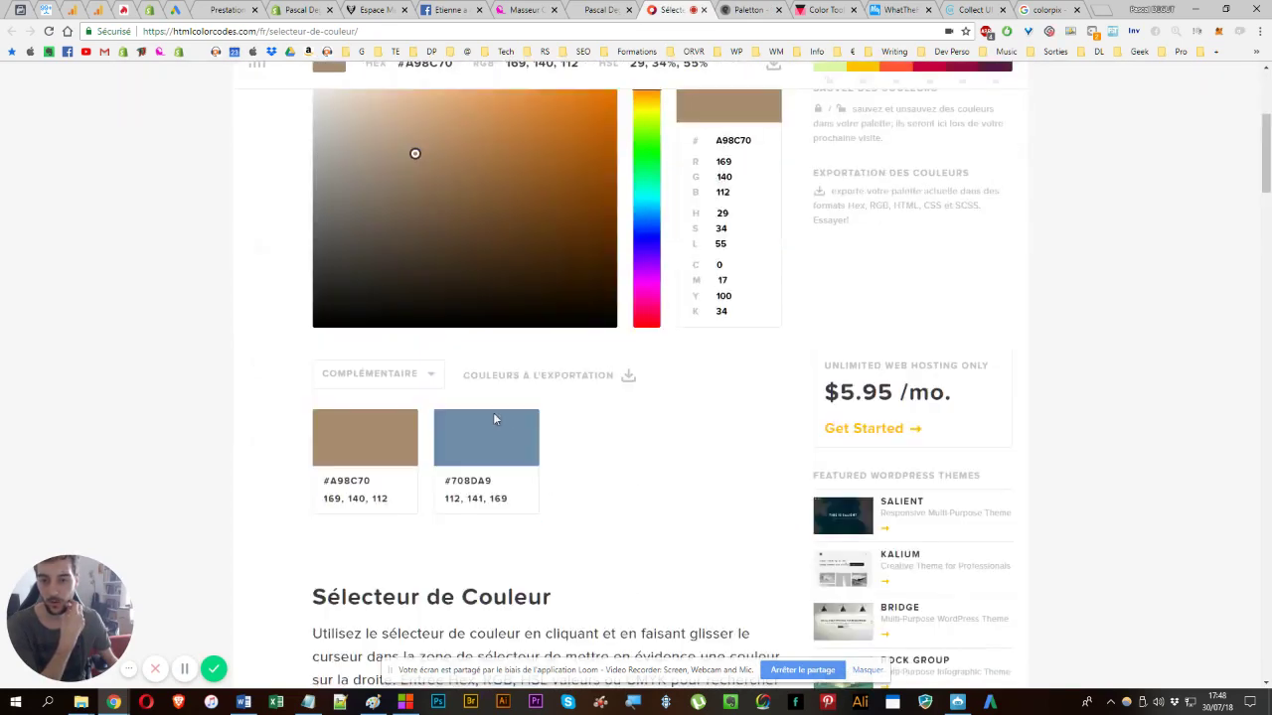
scroll(379, 442, "up", 2)
left_click(644, 418)
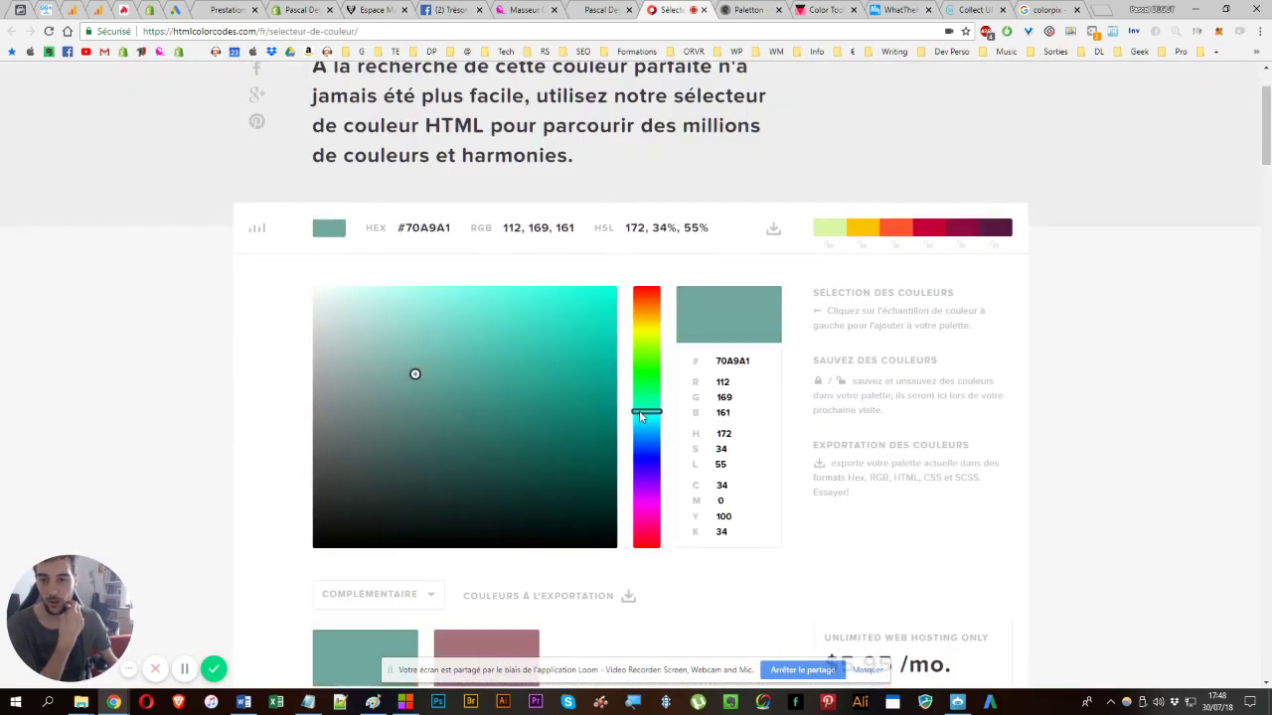
left_click(644, 440)
- Change the color harmony to Triadique and reopen the list of harmony types
scroll(352, 344, "down", 1)
left_click(360, 491)
scroll(361, 491, "down", 1)
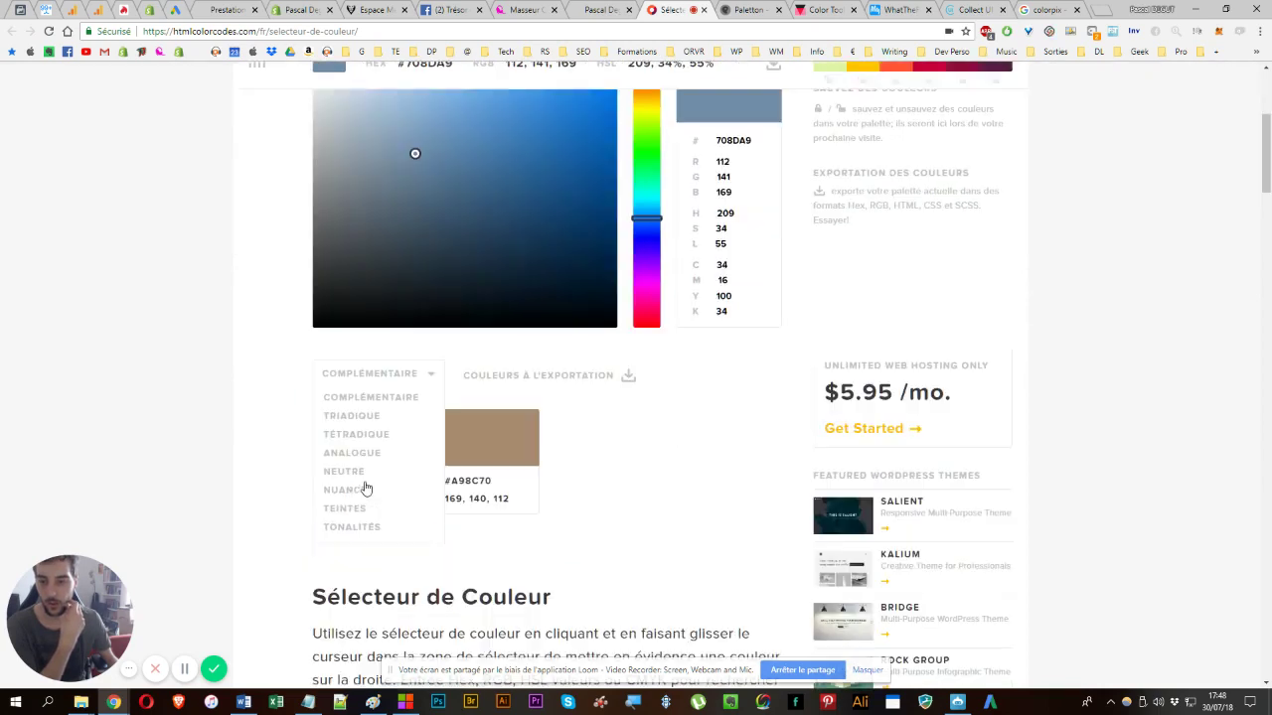
left_click(362, 417)
left_click(369, 384)
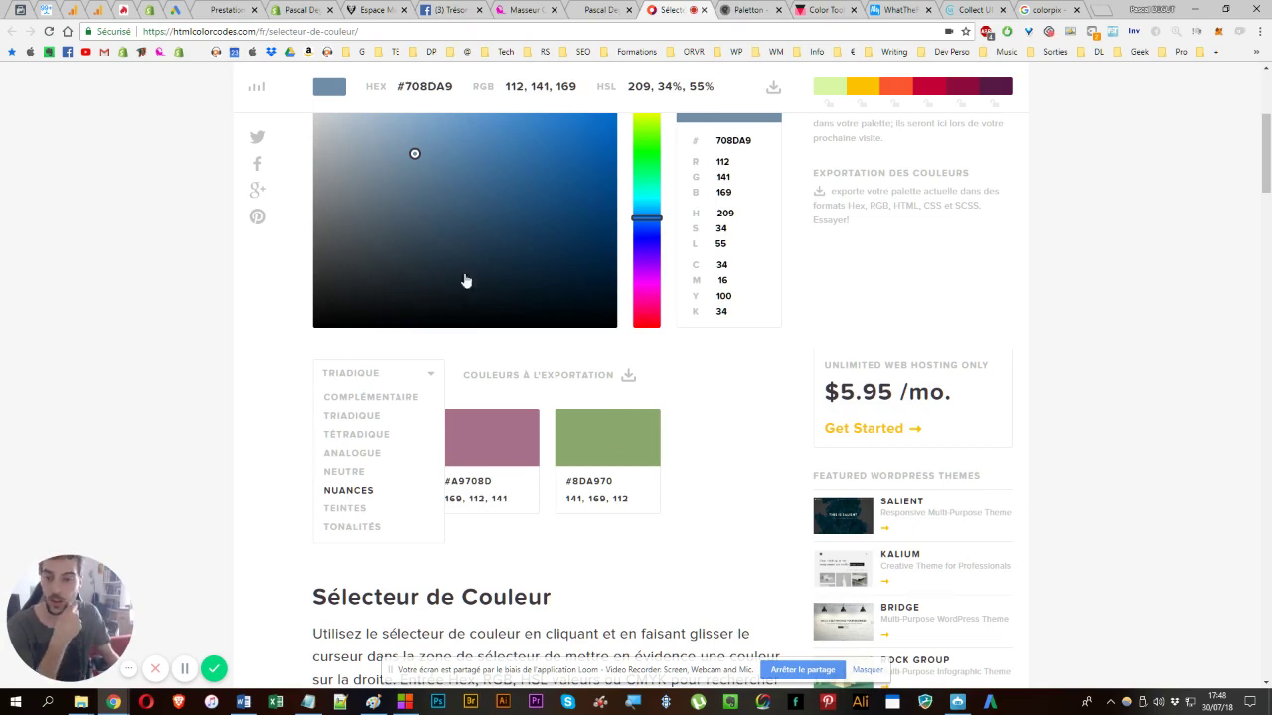
- Highlight the web address of the color picker page
left_click(520, 31)
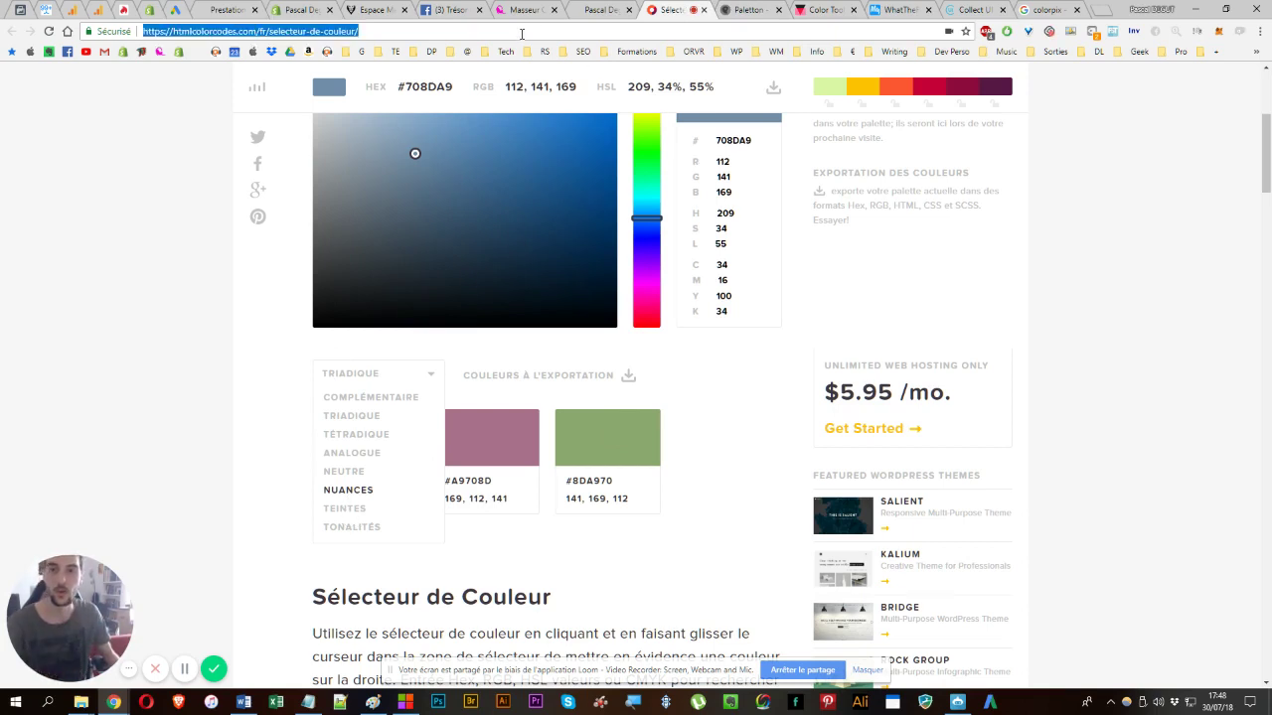
- Reload the color picker page and switch to the Paletton color wheel page
key("Return")
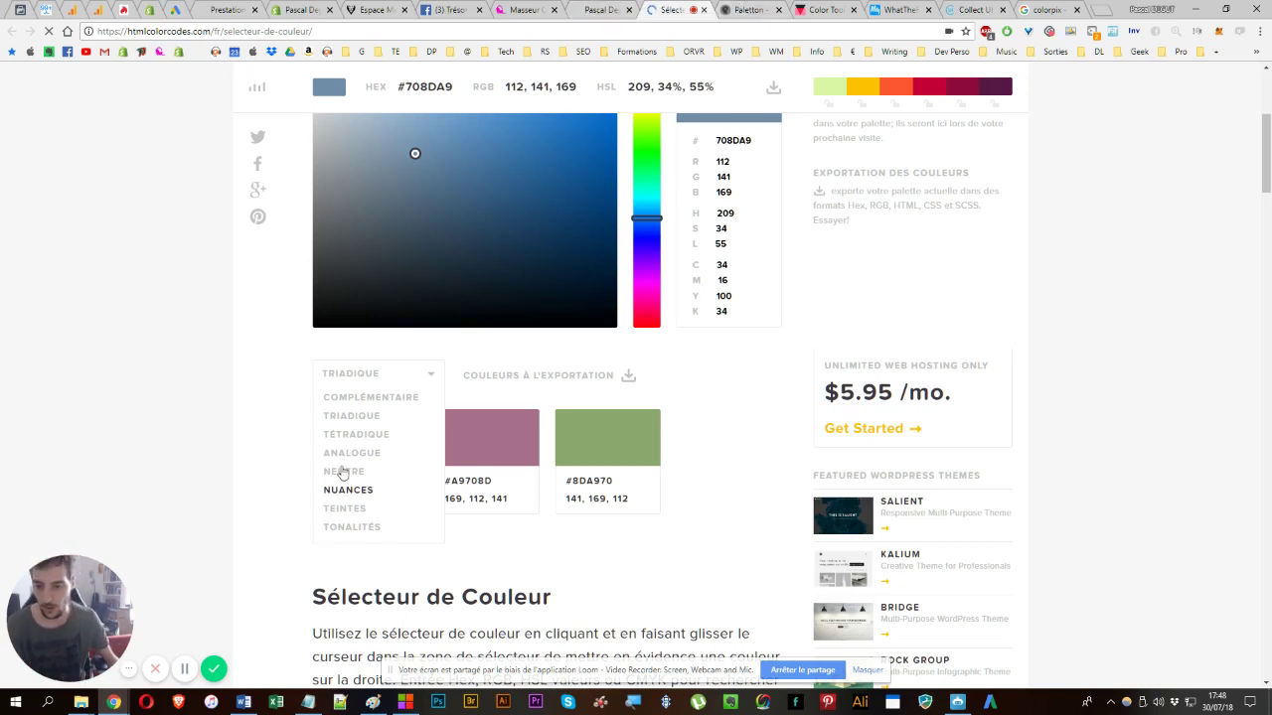
left_click(743, 6)
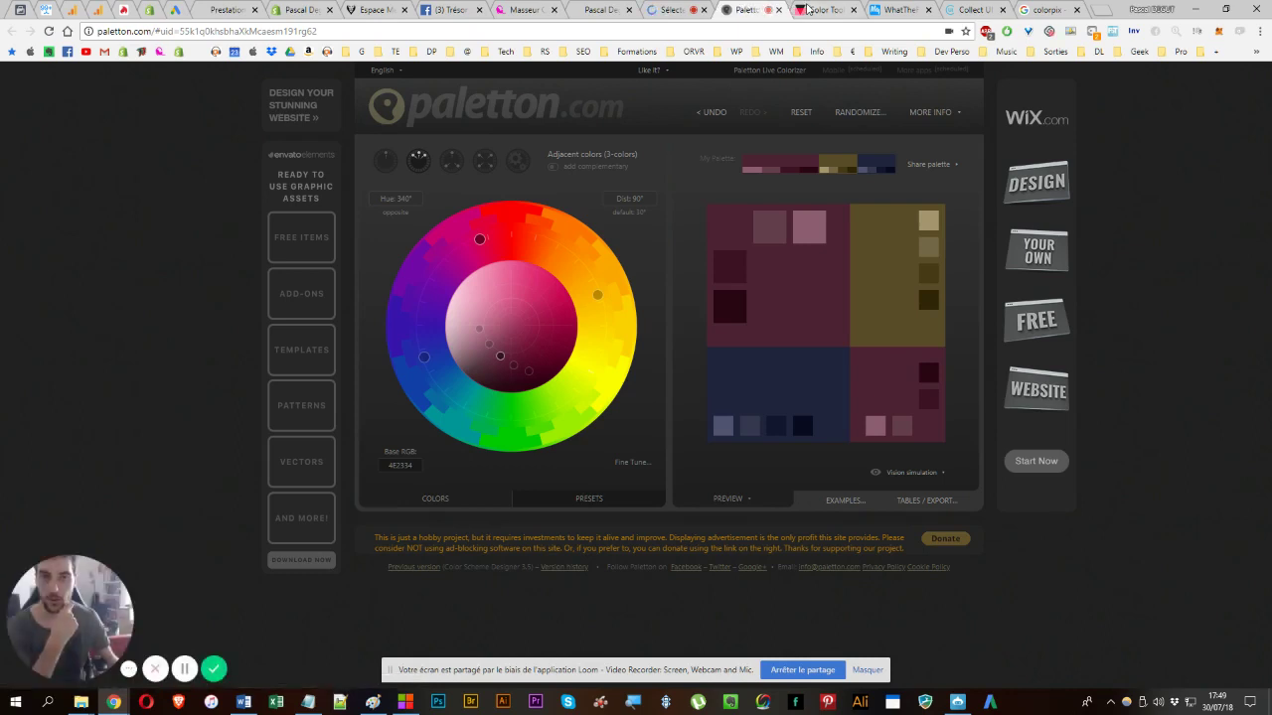
- Switch to the Material Color Tool page and highlight material.io in its web address
left_click(808, 9)
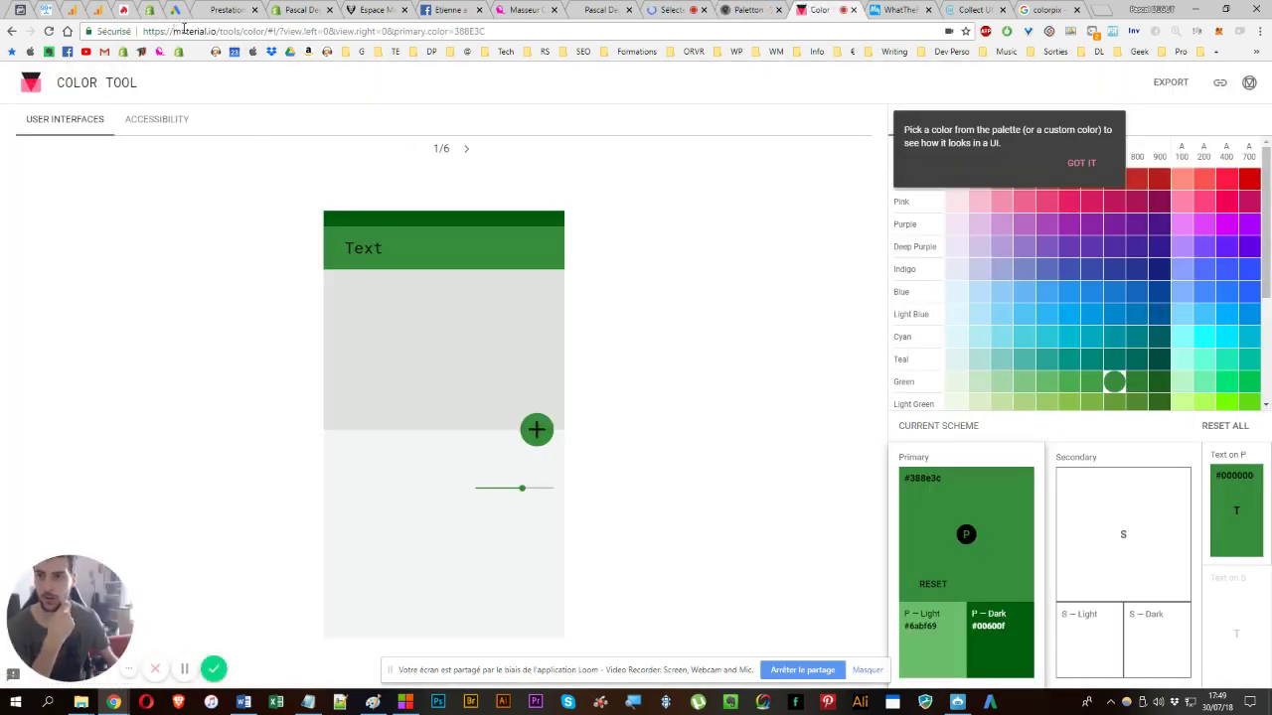
left_click_drag(175, 31, 226, 31)
left_click(222, 318)
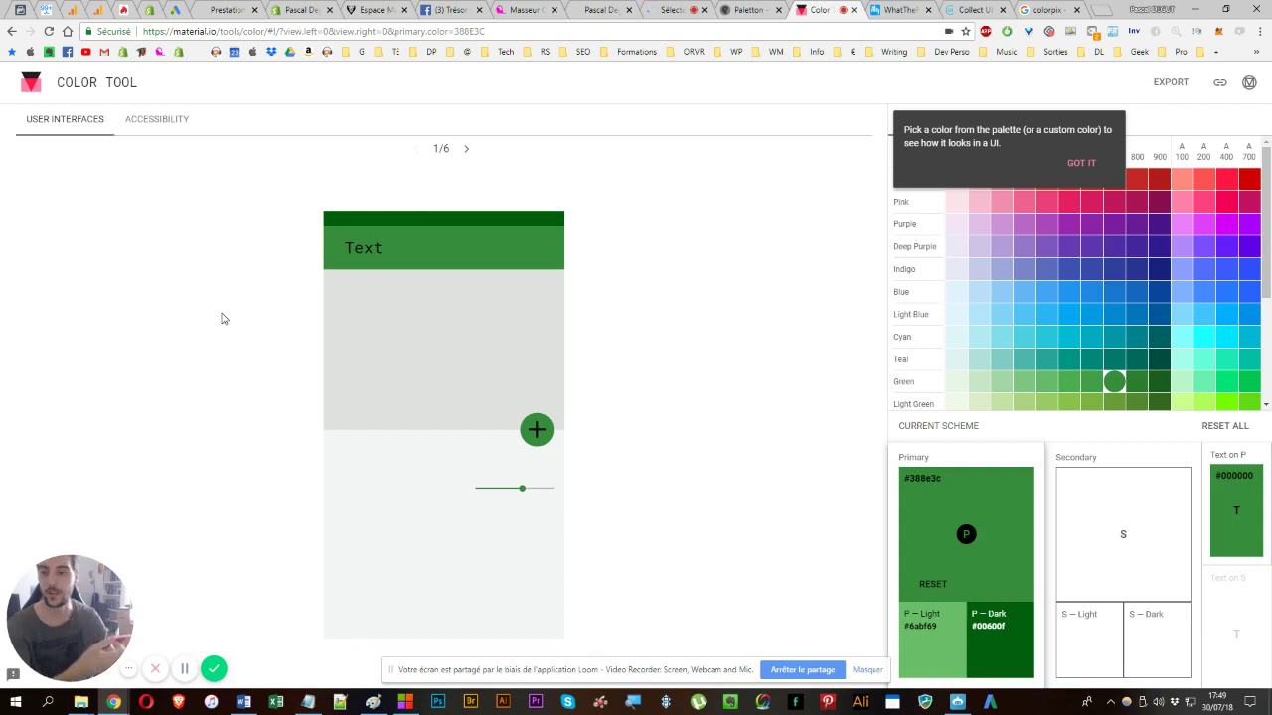
- Set the primary color to Indigo 600 and highlight the hex codes of its main, light and dark variants
left_click(1091, 269)
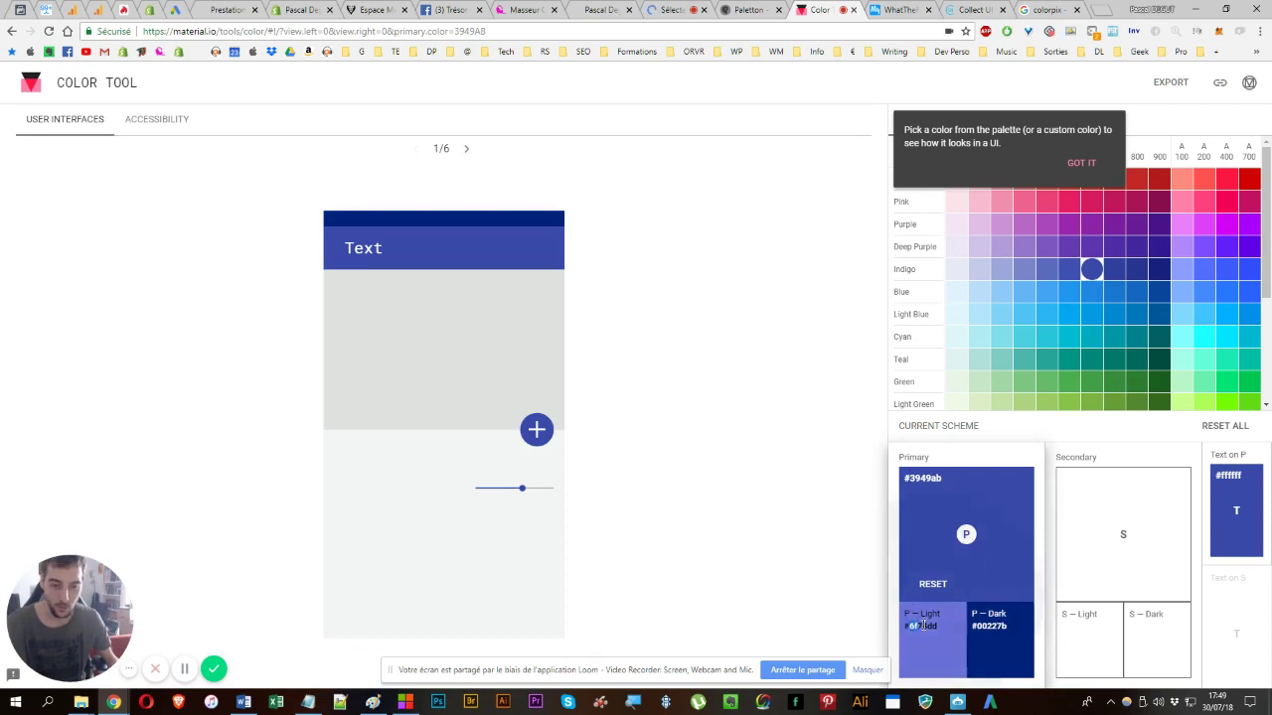
left_click_drag(903, 478, 950, 486)
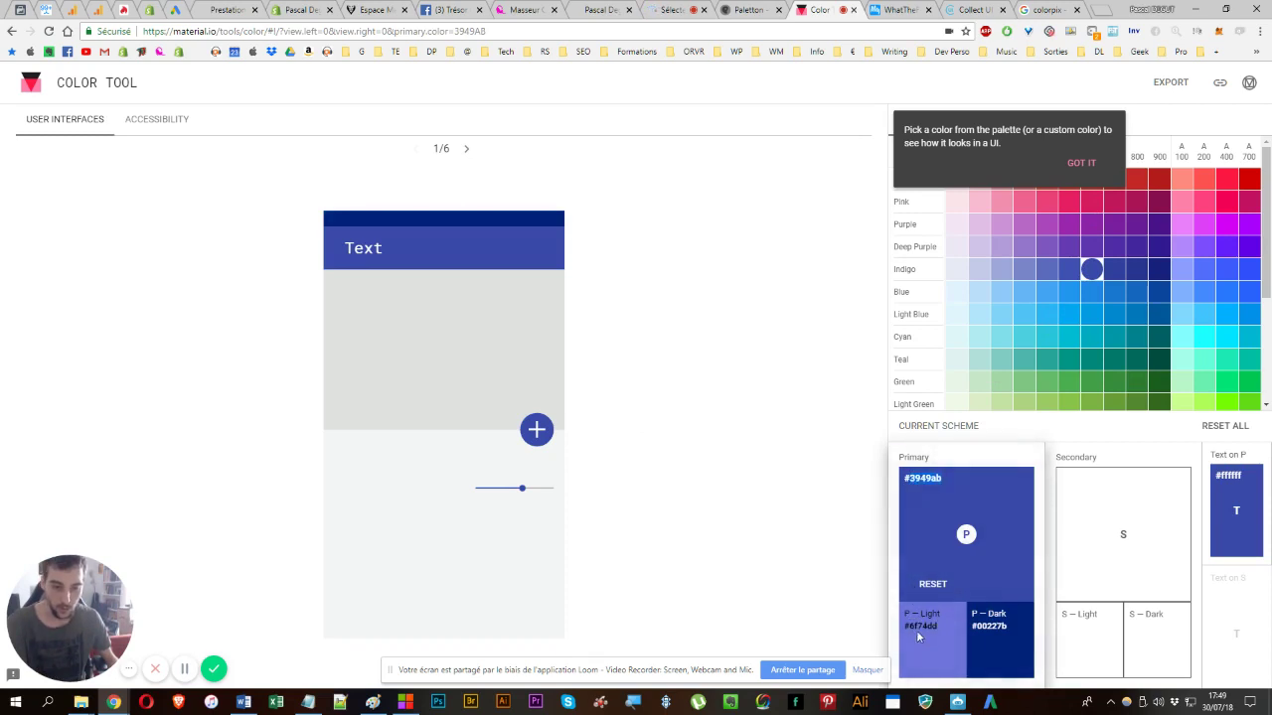
double_click(918, 631)
double_click(980, 631)
- Try Indigo 700, Cyan 800 and Light Blue 400 in turn as the primary color
left_click(1113, 274)
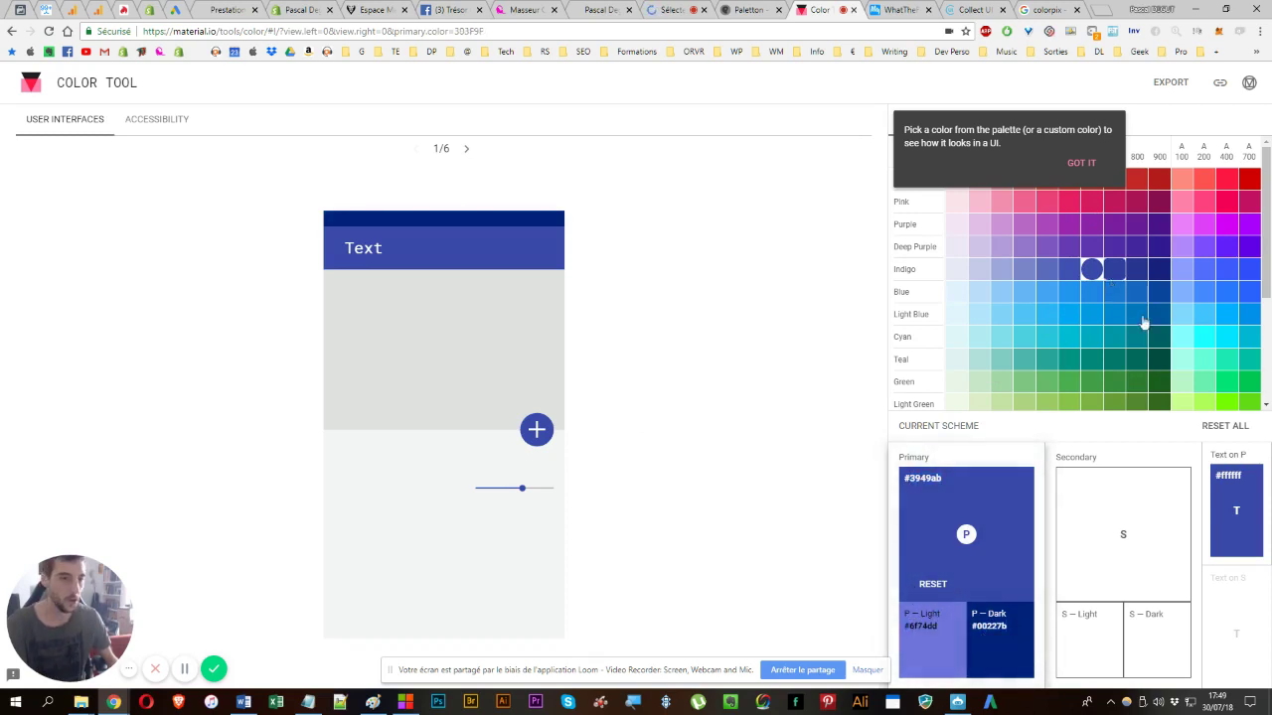
left_click(1136, 337)
left_click(1048, 314)
scroll(1036, 294, "down", 2)
scroll(1041, 303, "up", 2)
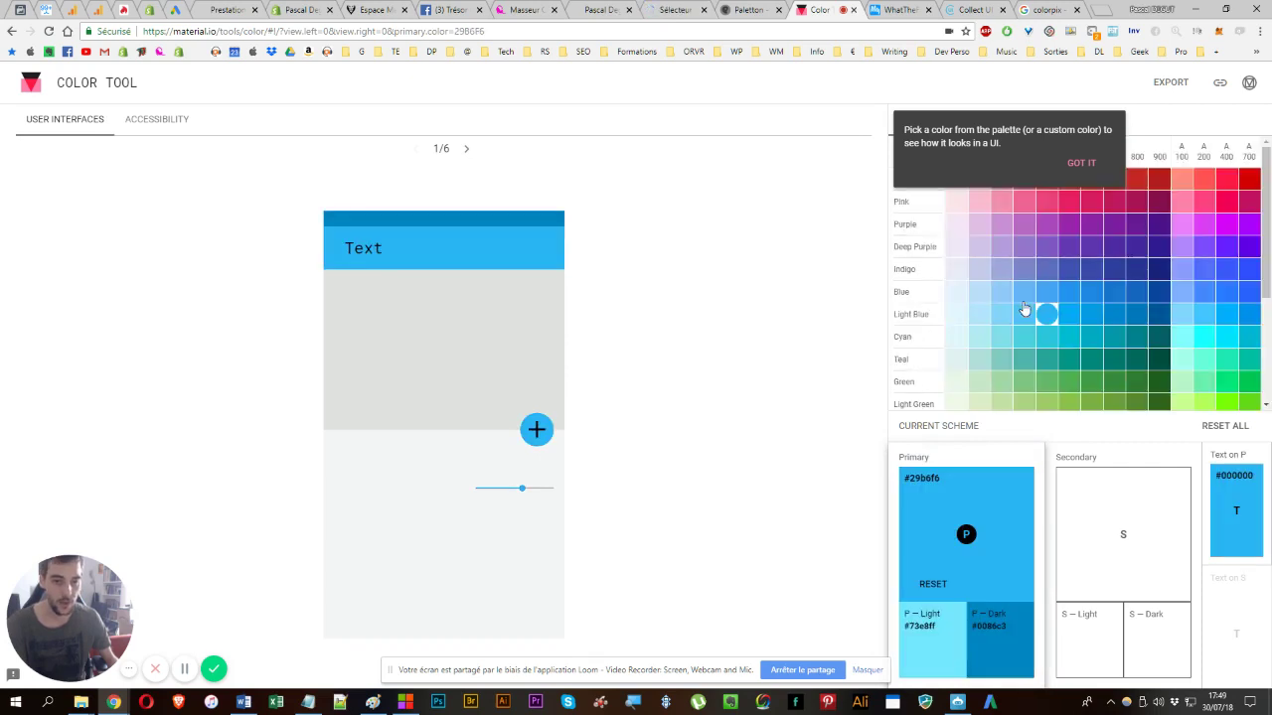
- Set the primary color to Amber 600 (#ffb300) and dismiss the hint covering the palette
left_click(1189, 320)
scroll(1153, 288, "down", 2)
left_click(1101, 287)
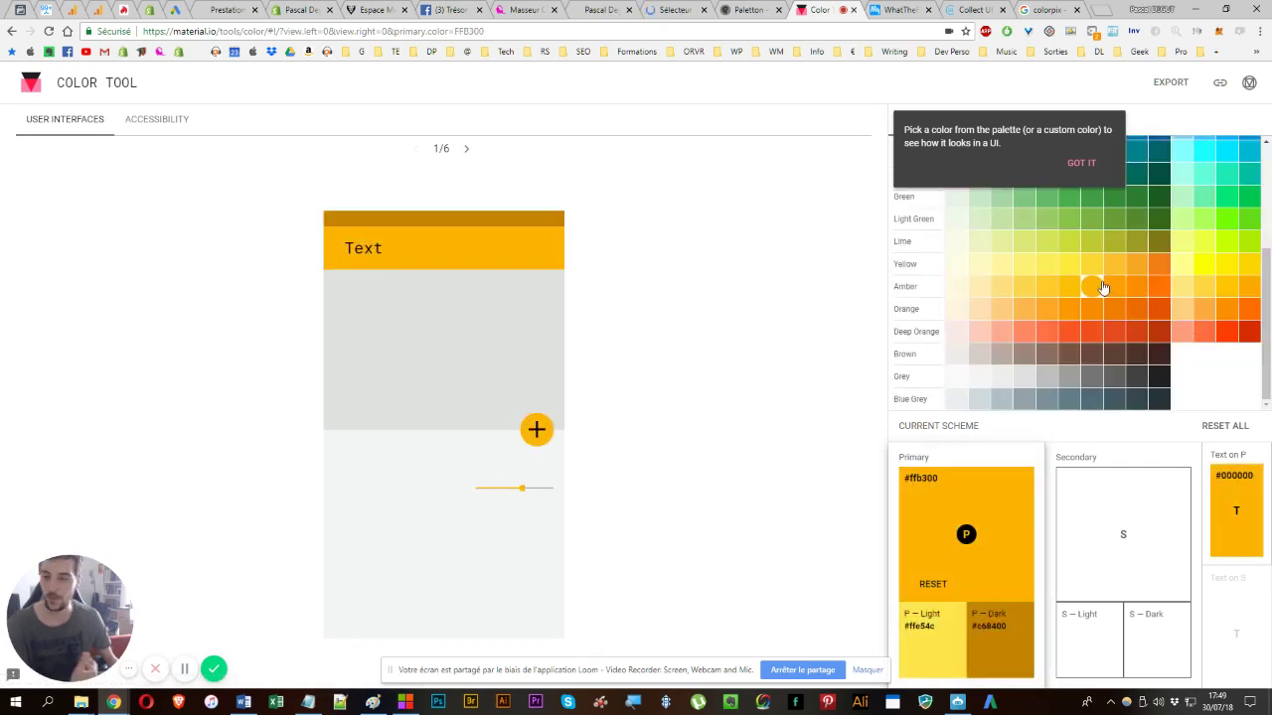
left_click(1083, 163)
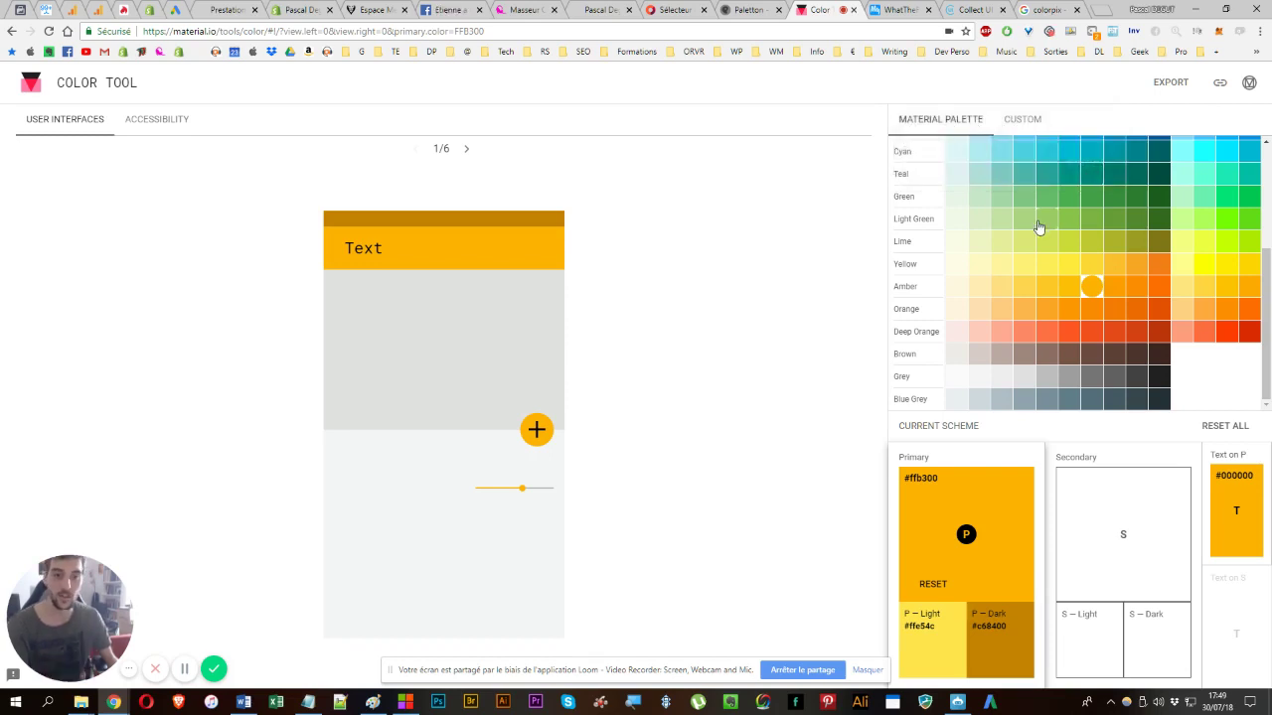
- Set the primary color to Teal 900 (#004d40) and highlight the shade numbers above the Material palette
scroll(1034, 219, "up", 2)
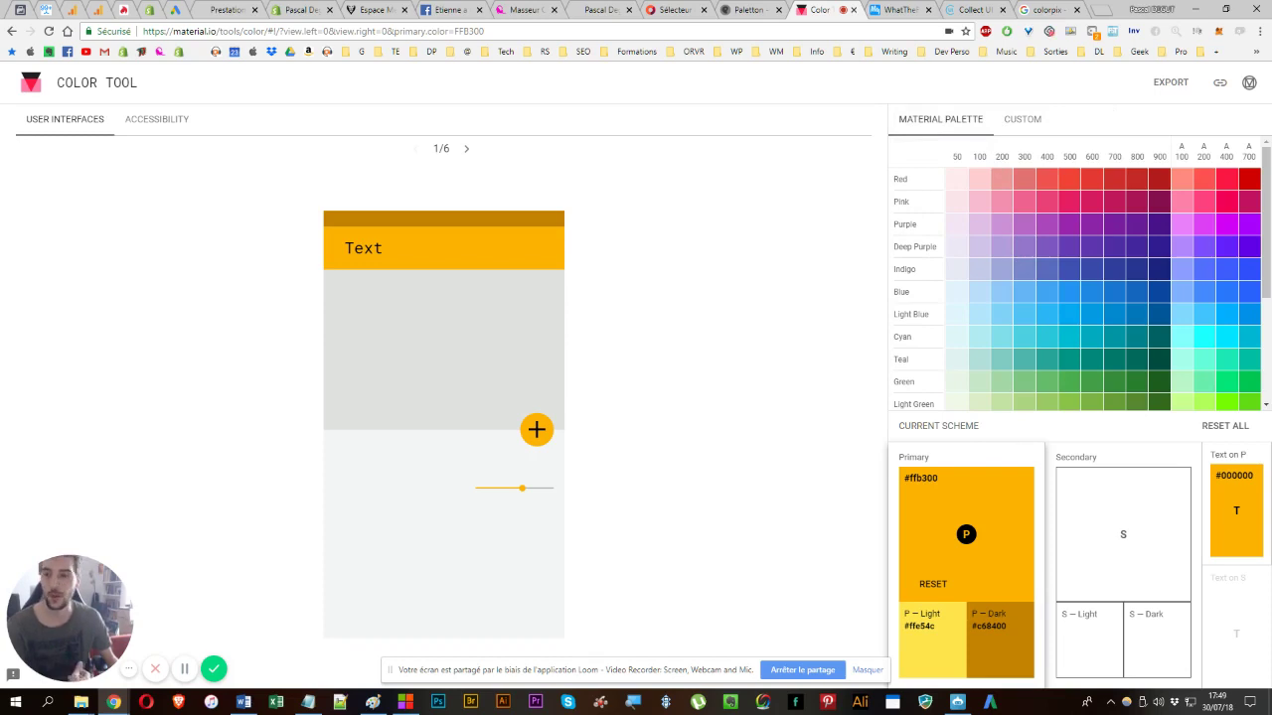
scroll(1121, 236, "down", 3)
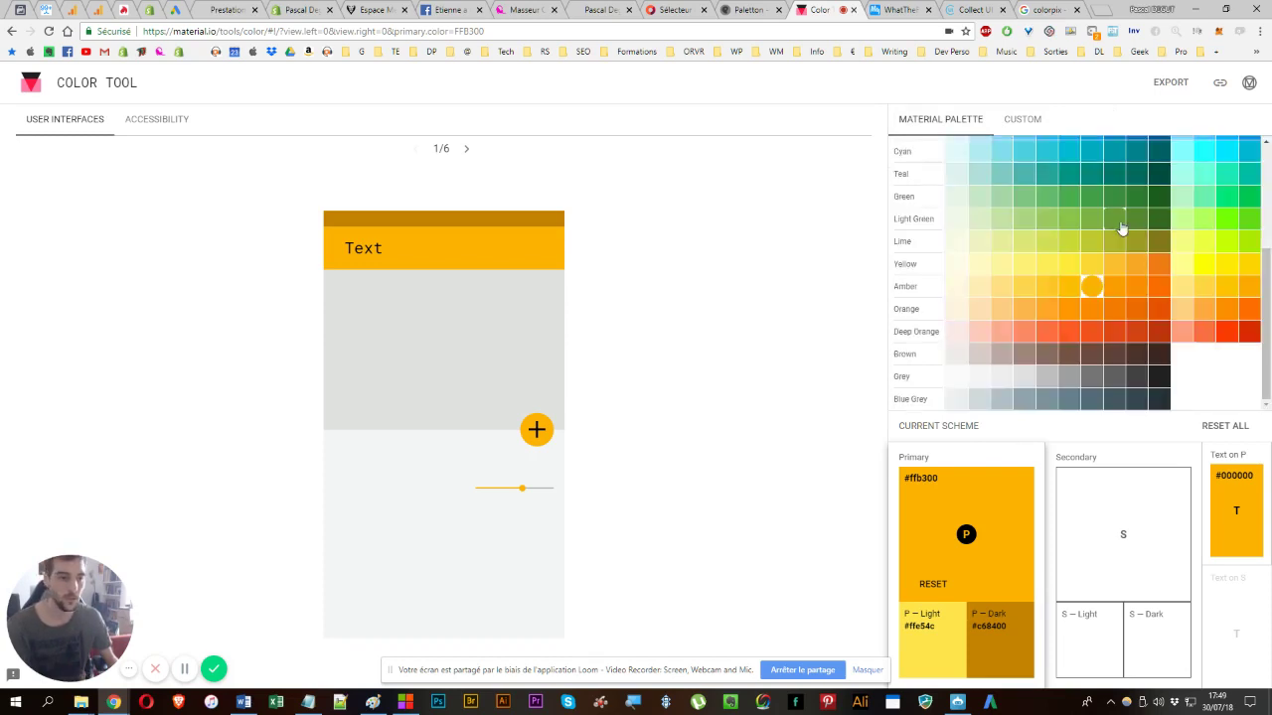
left_click(1161, 180)
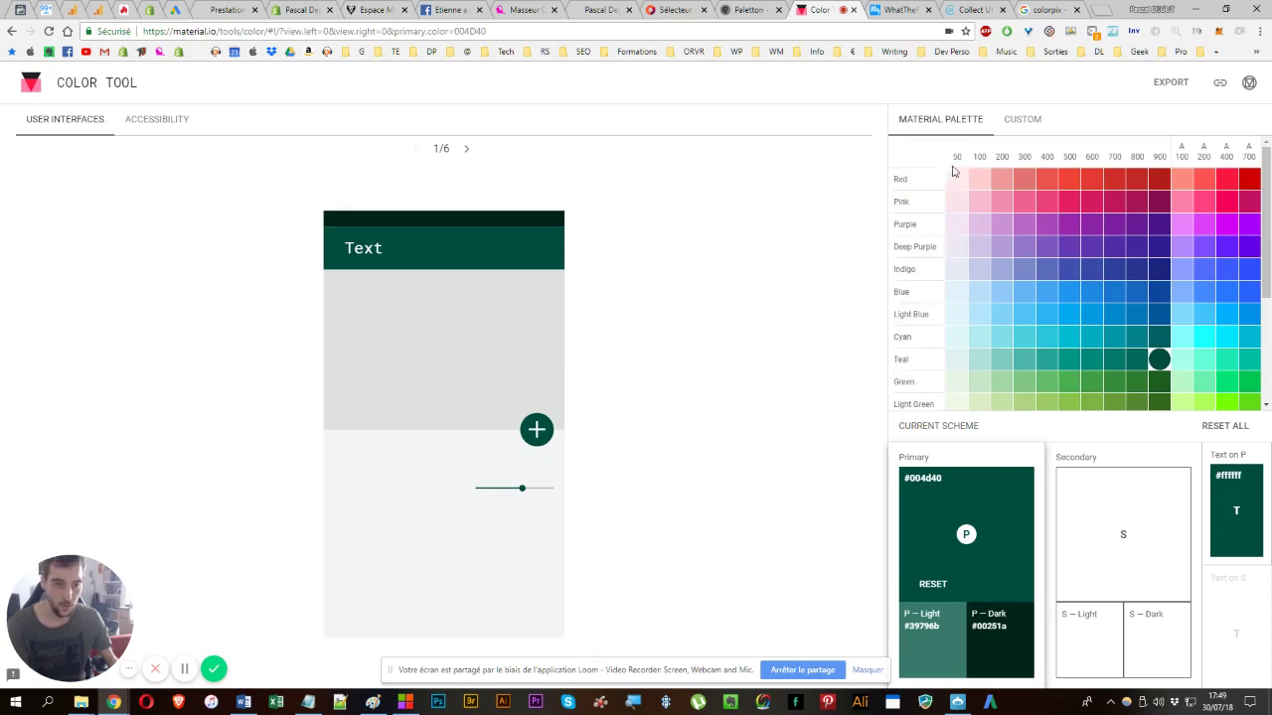
left_click_drag(975, 162, 1091, 159)
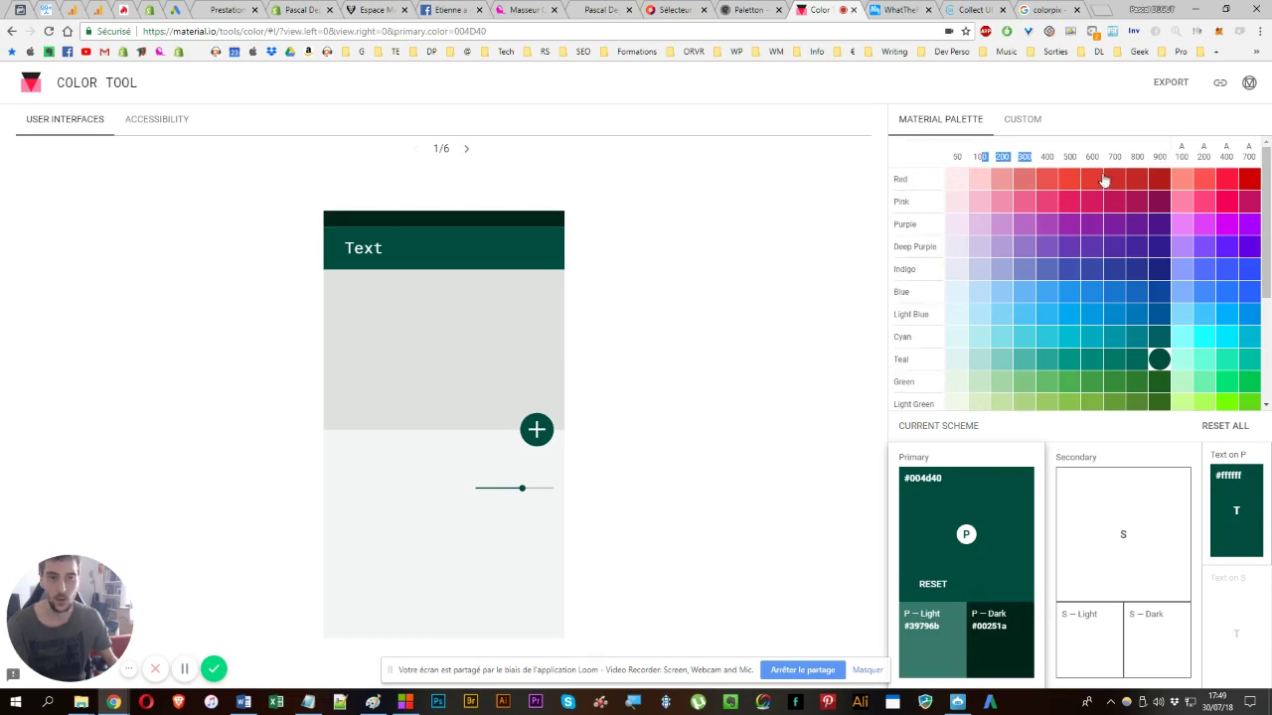
- Change the primary color to Orange 600 (#fb8c00), followed by Green 400 (#66bb6a)
scroll(1153, 185, "down", 2)
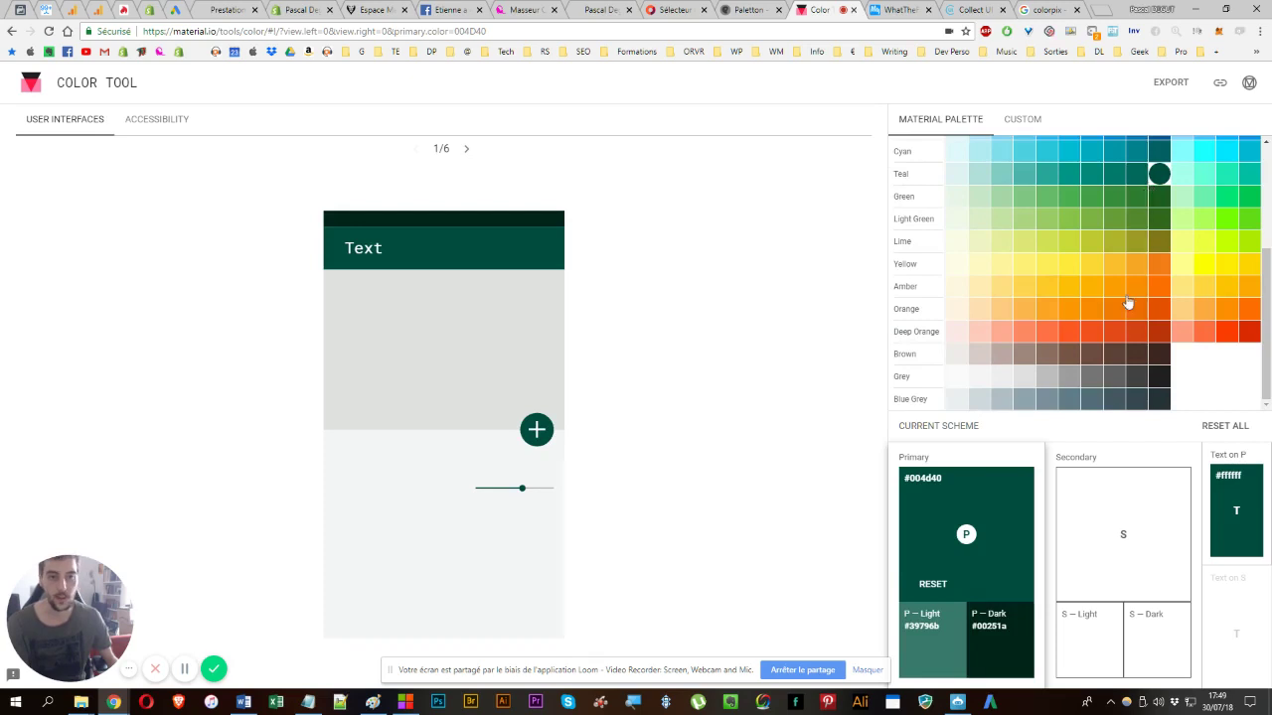
left_click(1097, 315)
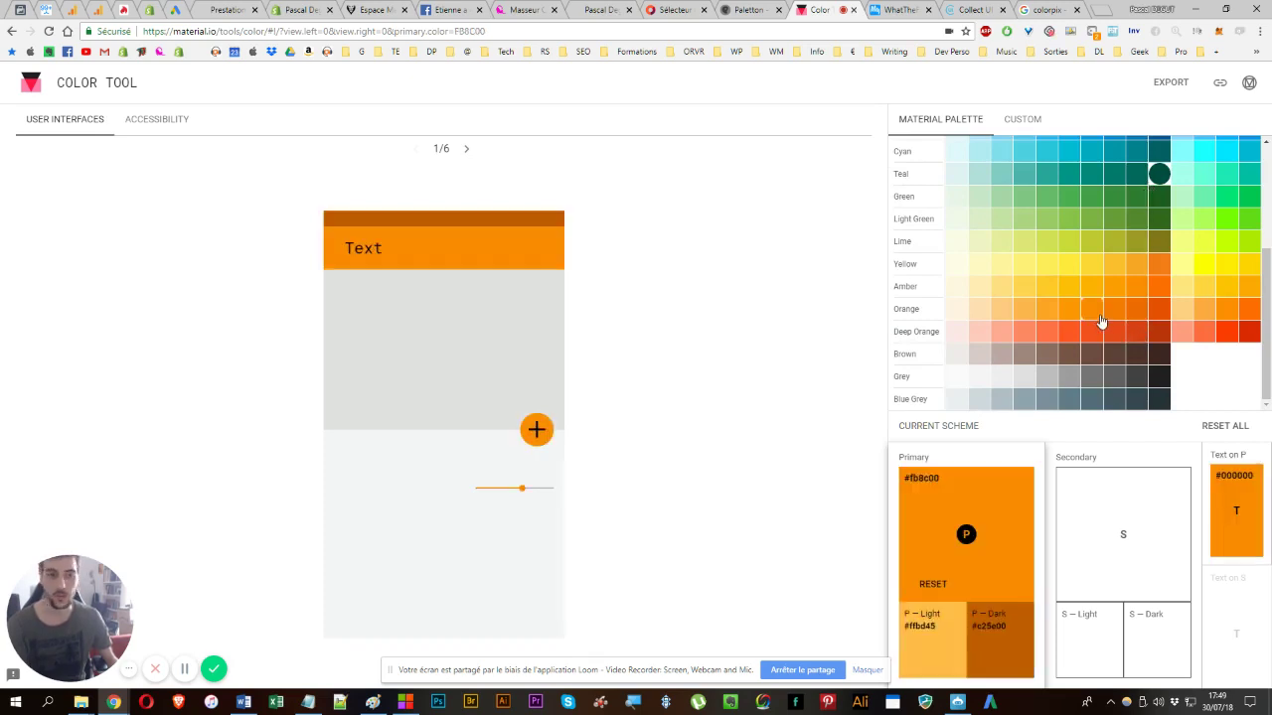
left_click(1048, 200)
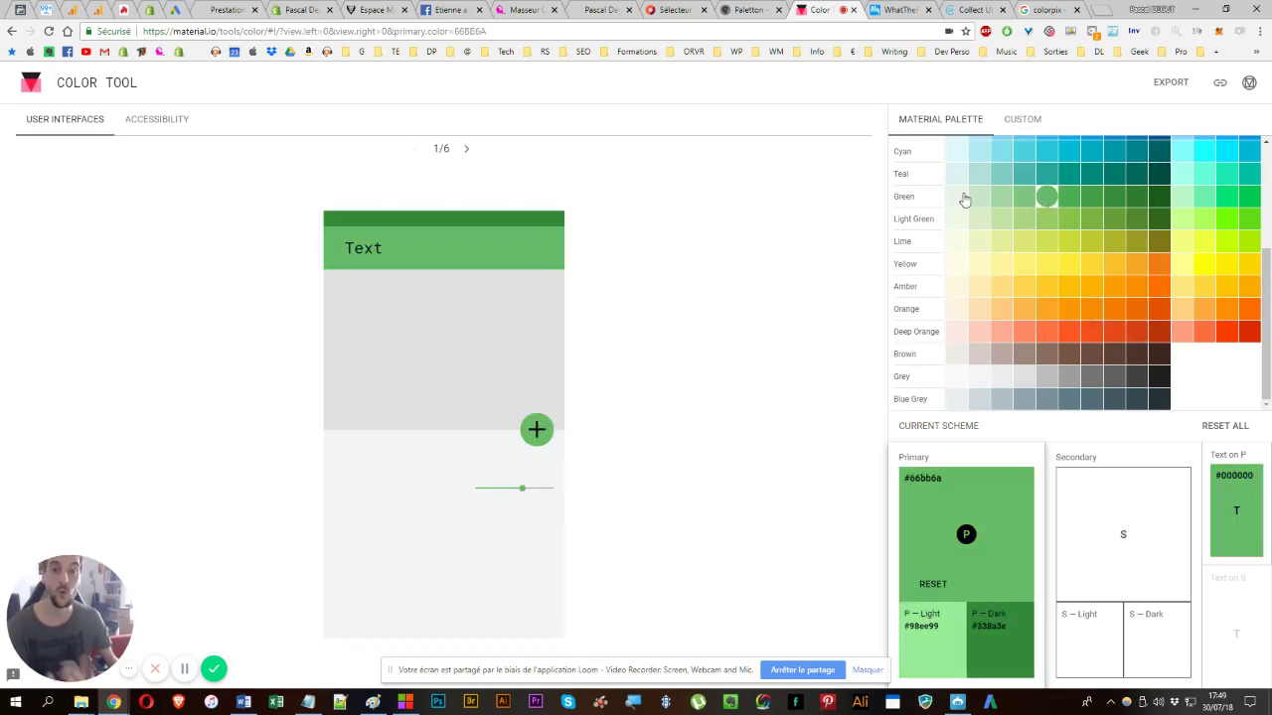
- Switch to the MyFonts WhatTheFont page and view the uploaded image at the character selection stage
left_click(883, 9)
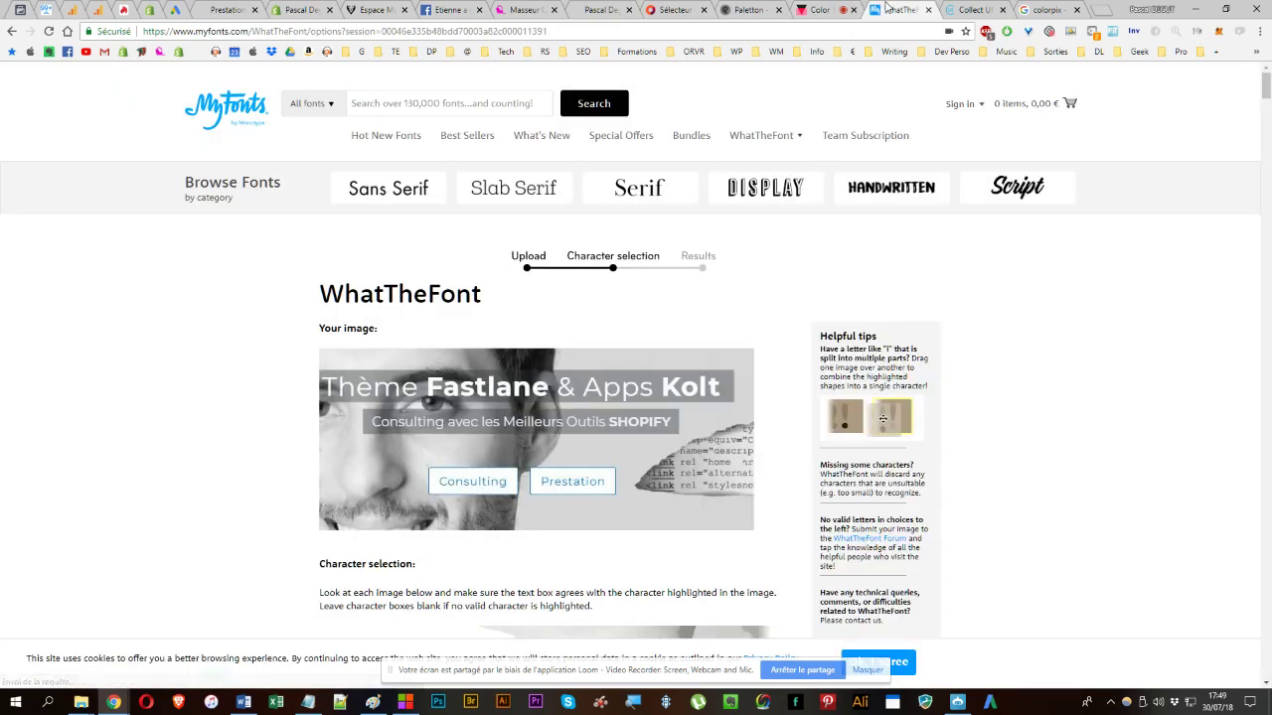
scroll(387, 298, "down", 1)
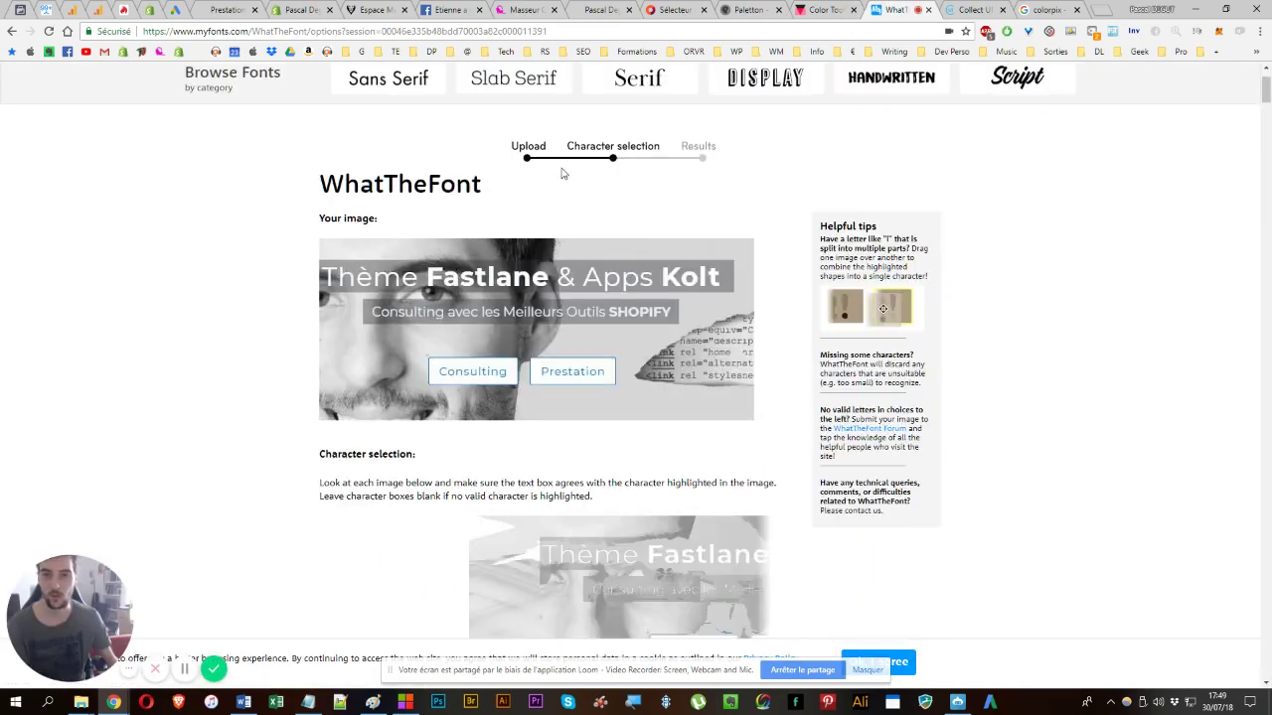
scroll(562, 174, "up", 1)
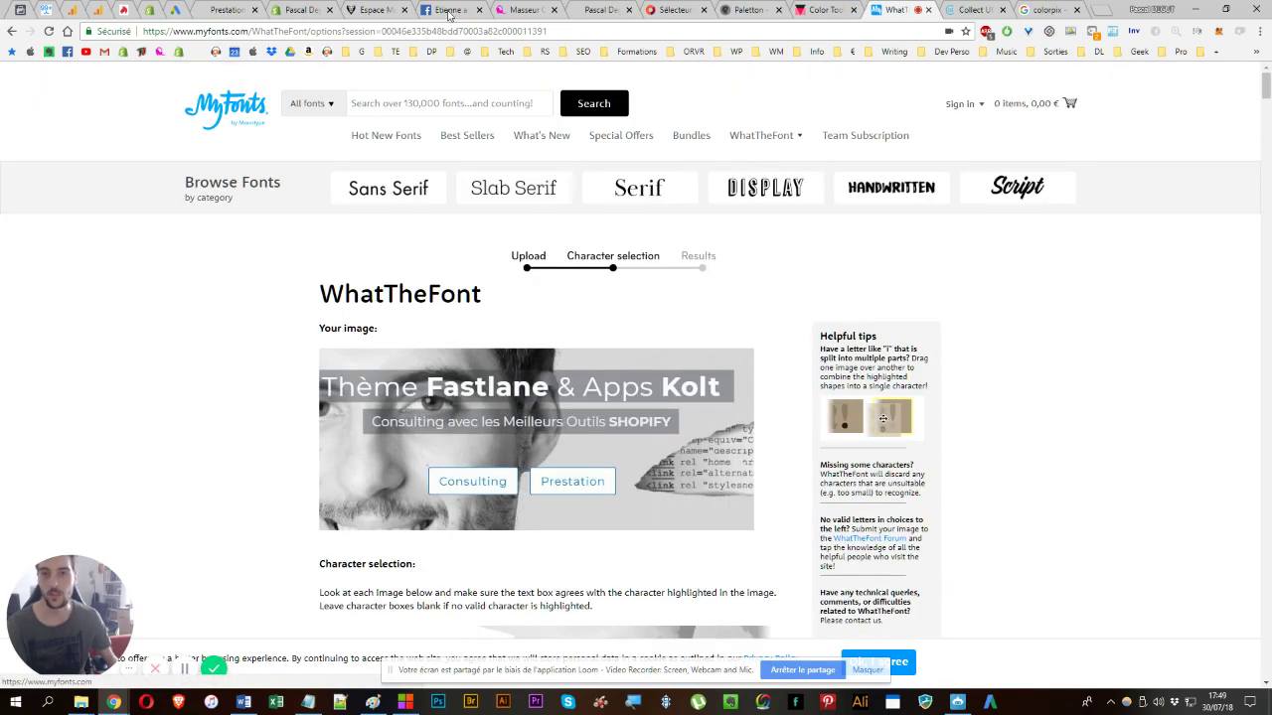
- Return to the Shopify web design homepage, inspect the word "Fastlane" in the banner title and review its CSS styles
left_click(594, 9)
right_click(446, 243)
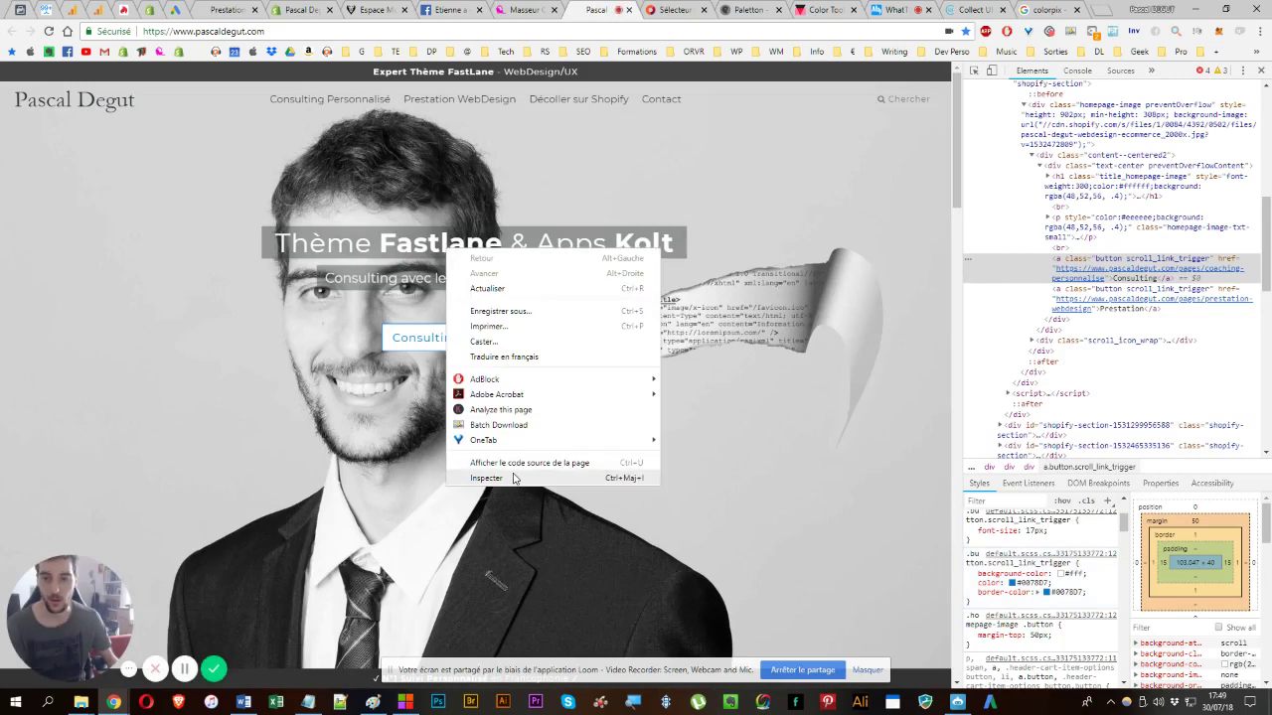
left_click(513, 472)
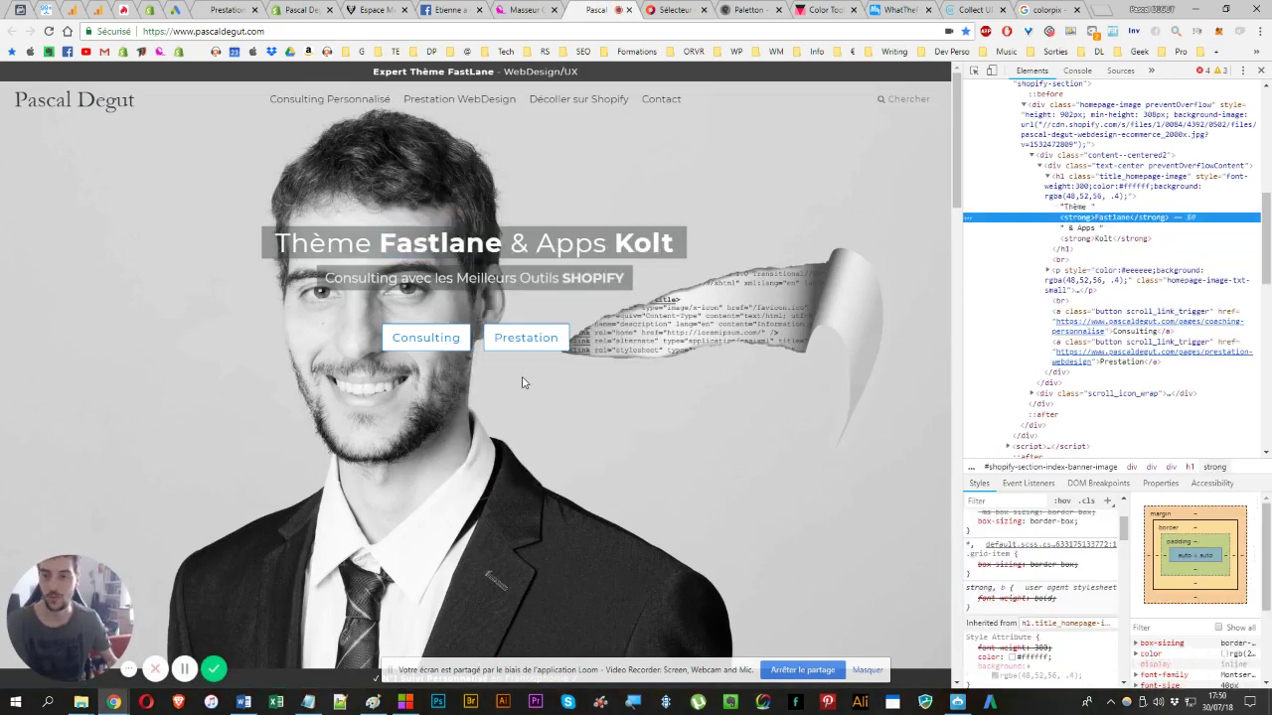
scroll(982, 588, "up", 5)
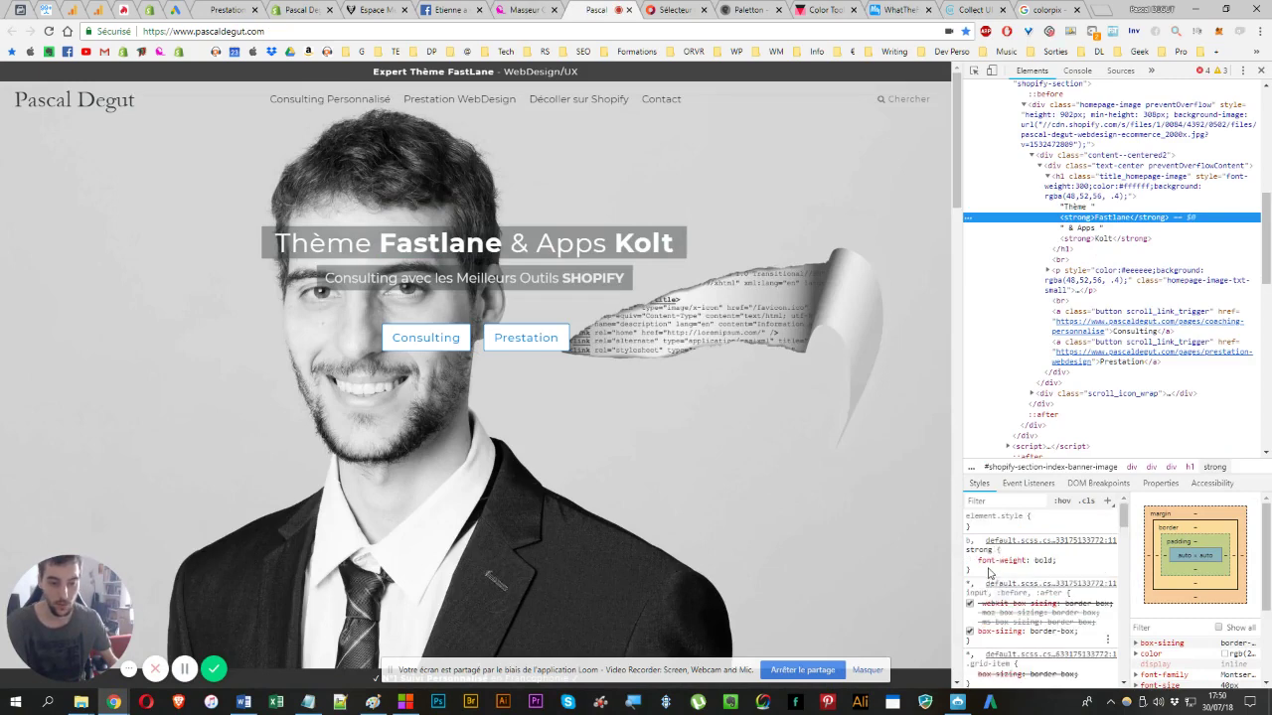
- Inspect the whole "Thème Fastlane & Apps Kolt" heading and highlight its font-family values in the CSS styles
right_click(264, 245)
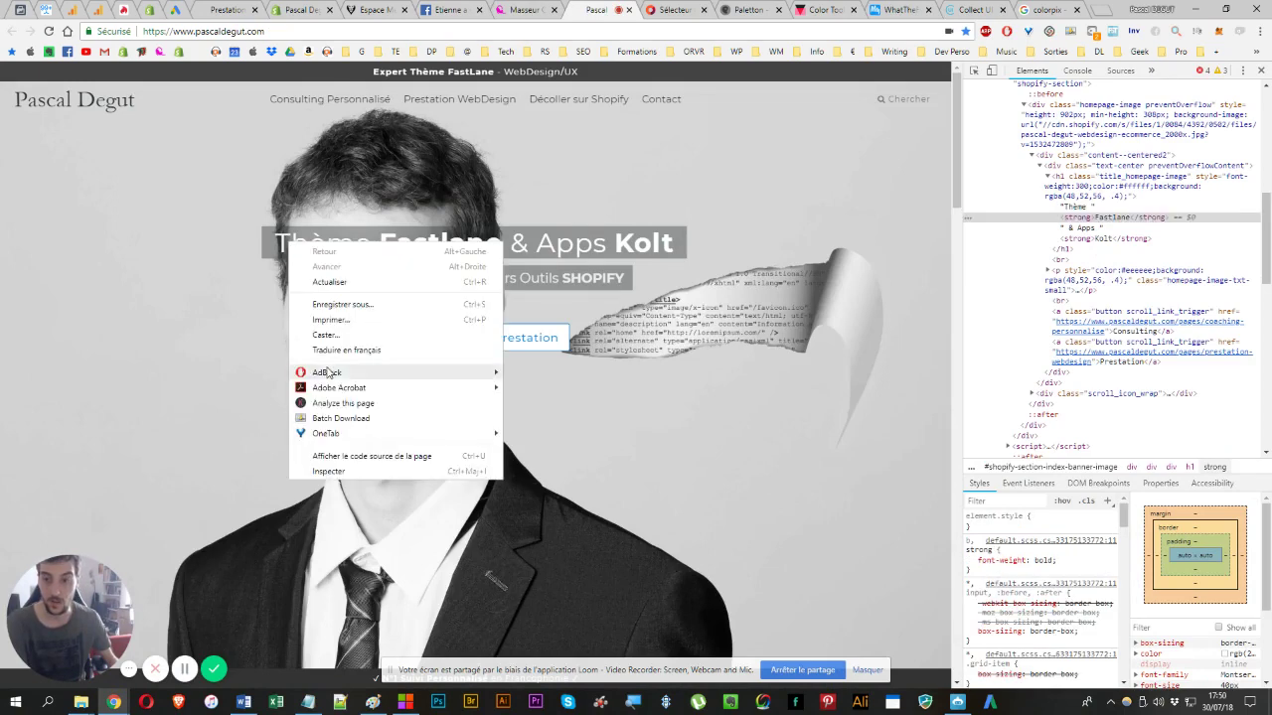
left_click(333, 471)
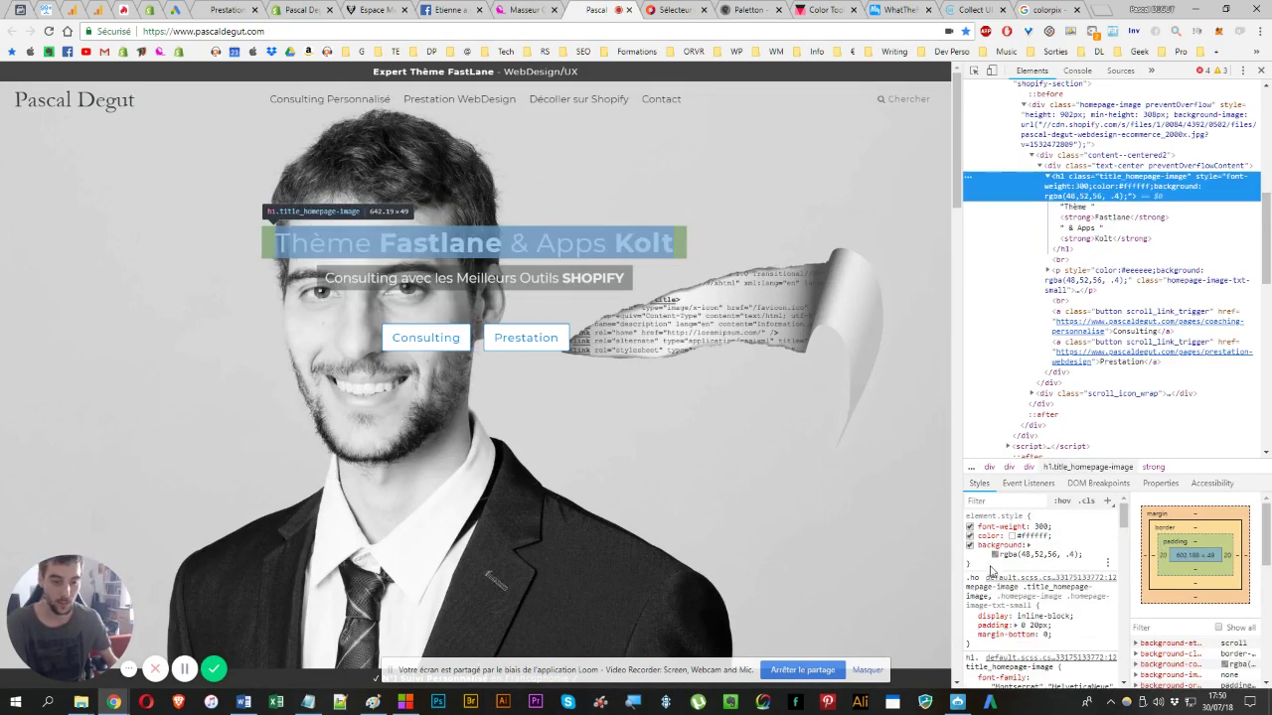
scroll(999, 557, "down", 2)
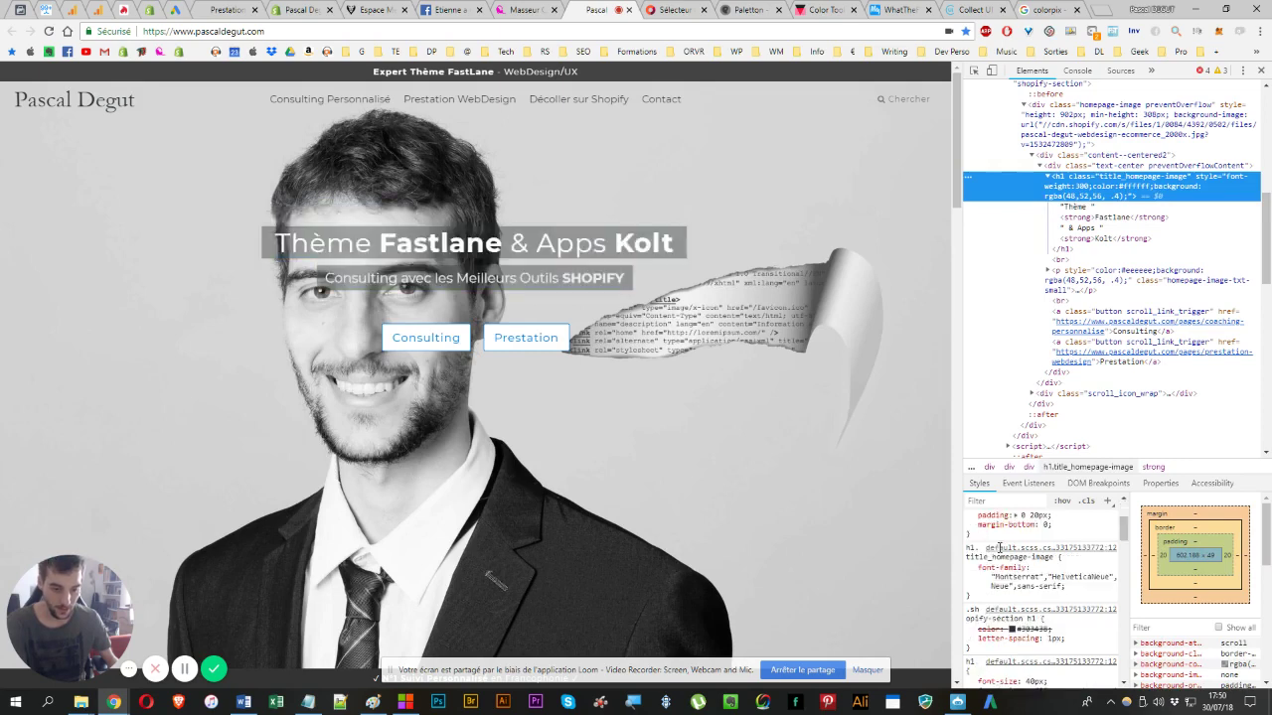
left_click_drag(982, 568, 1040, 578)
left_click(996, 574)
left_click(1041, 579)
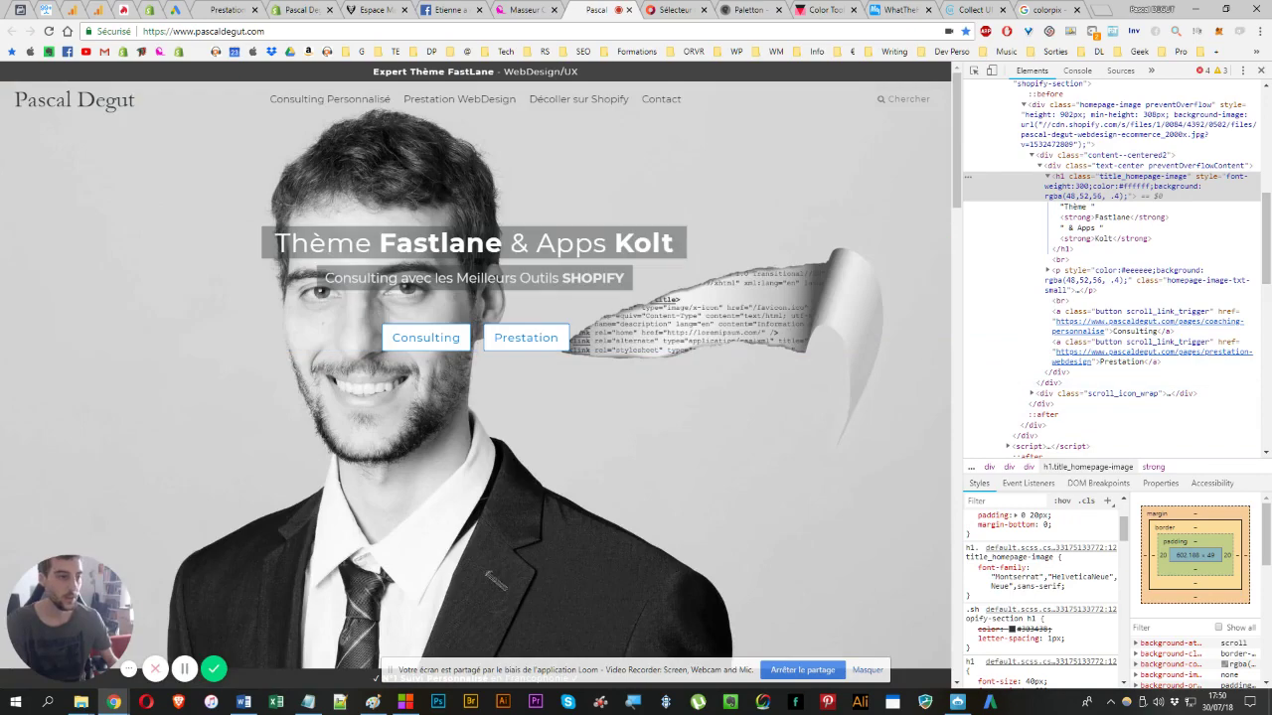
- Bring up the Paint window holding the homepage screenshot and move it off the banner image
left_click(372, 702)
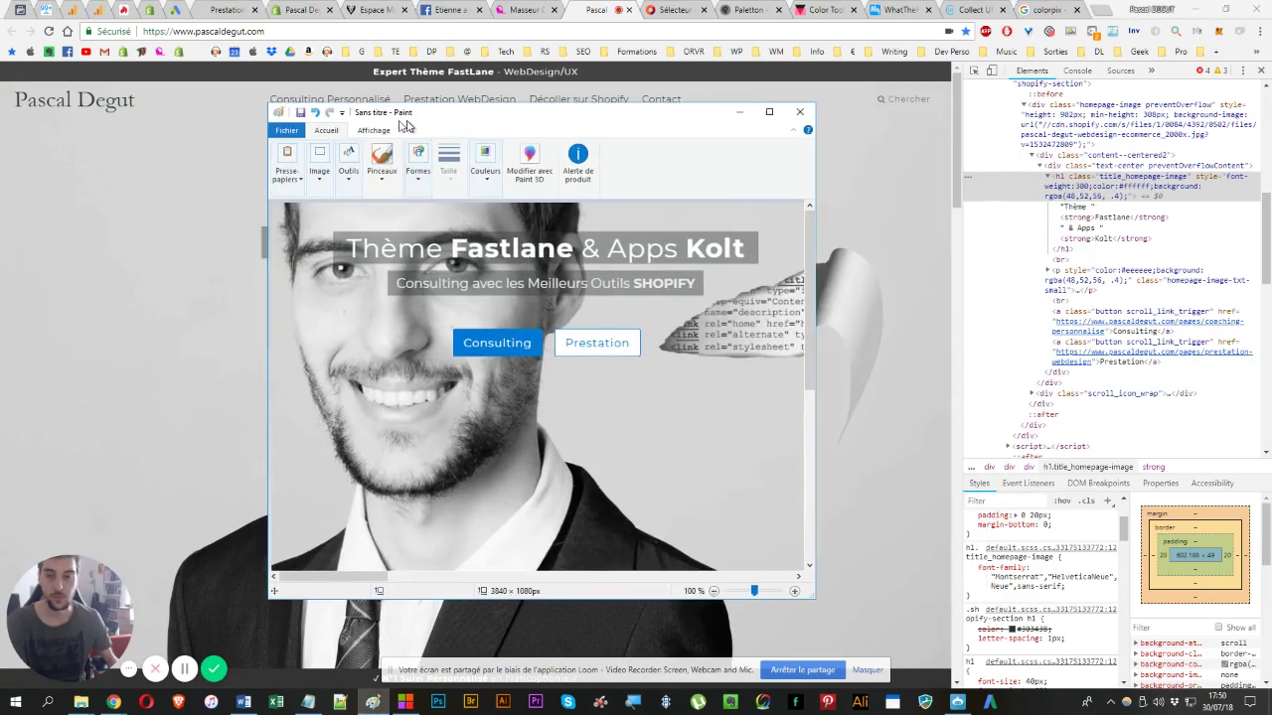
left_click_drag(388, 118, 1237, 195)
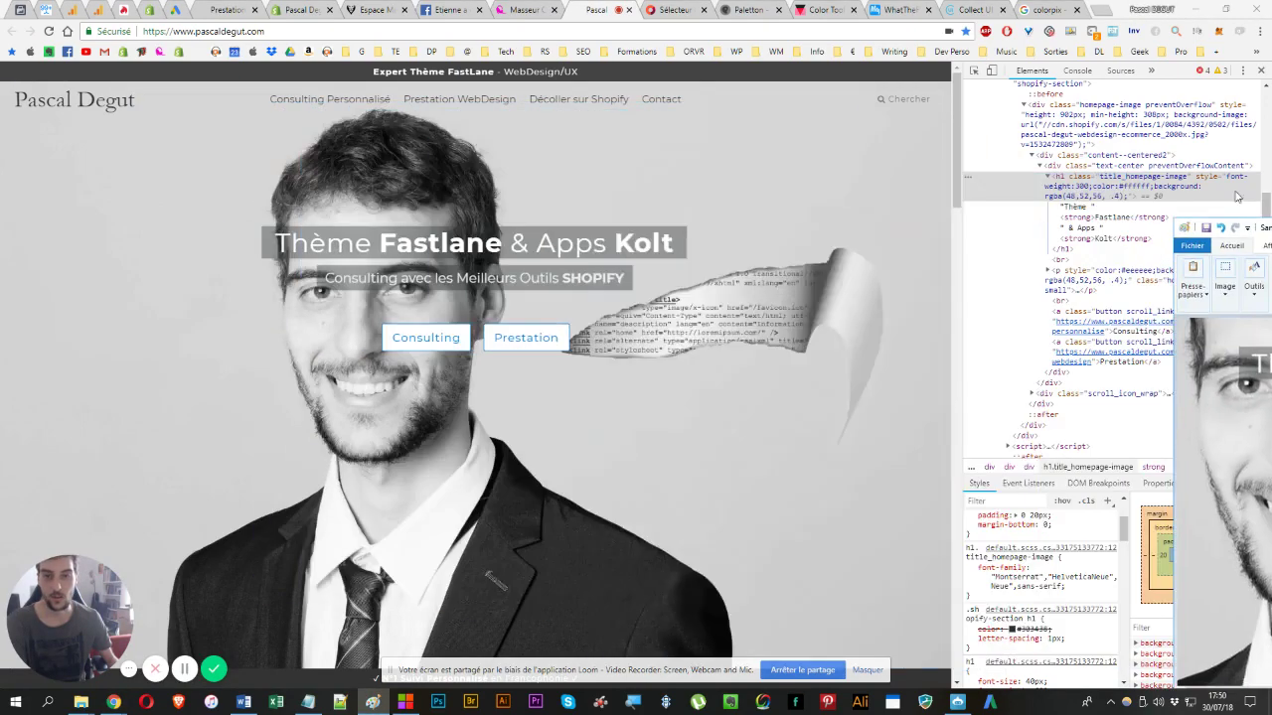
- Switch to the WhatTheFont page and look through the uploaded banner image and the highlighted character images
left_click(895, 9)
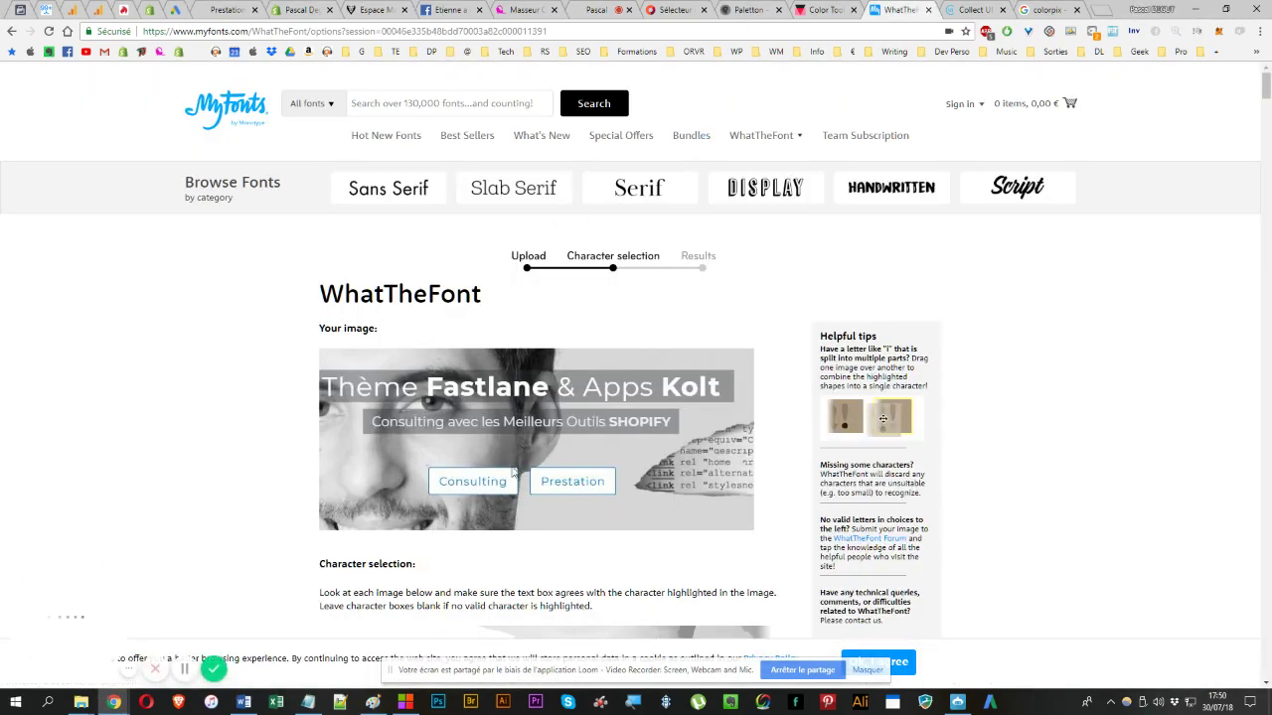
scroll(482, 357, "down", 5)
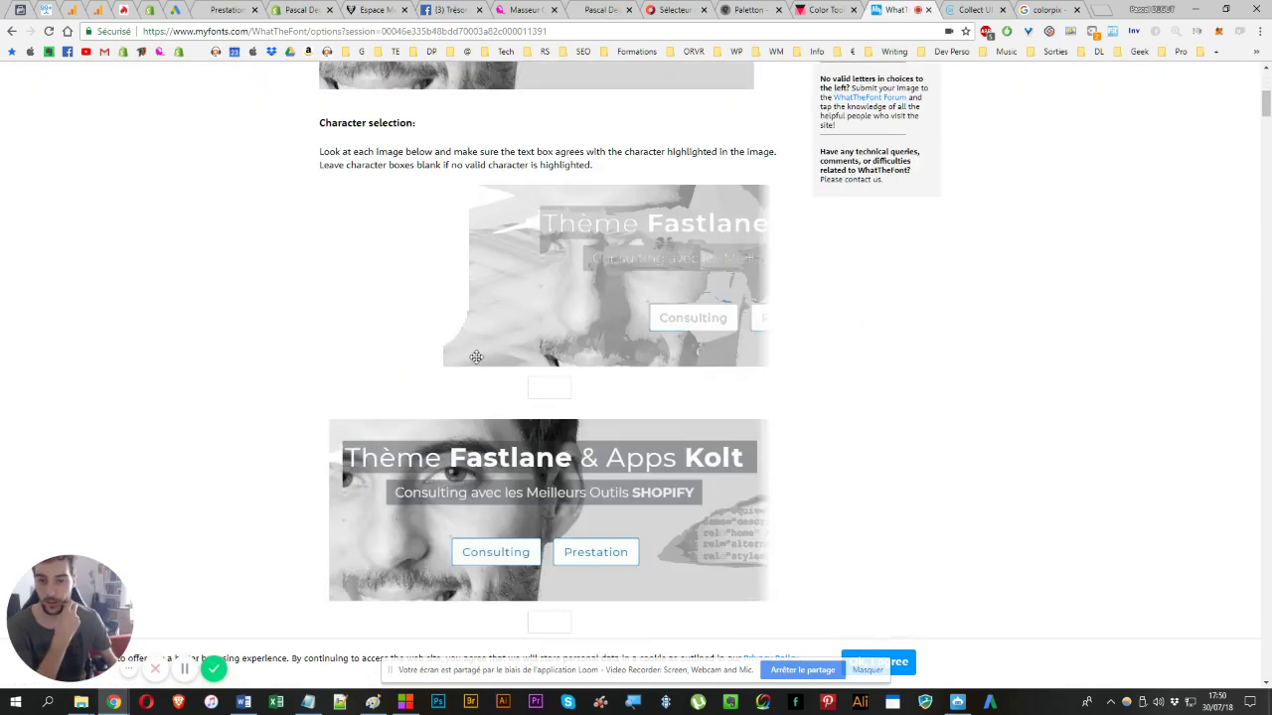
scroll(482, 358, "down", 3)
scroll(454, 326, "down", 15)
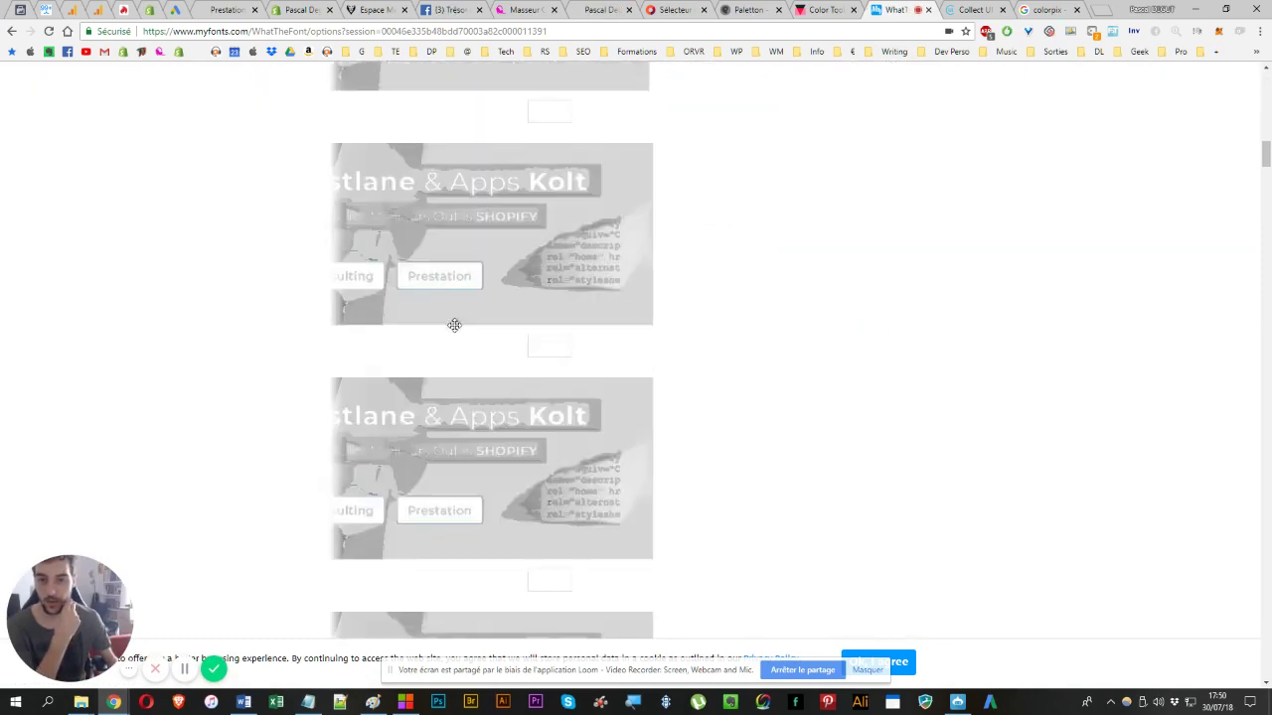
scroll(454, 326, "up", 10)
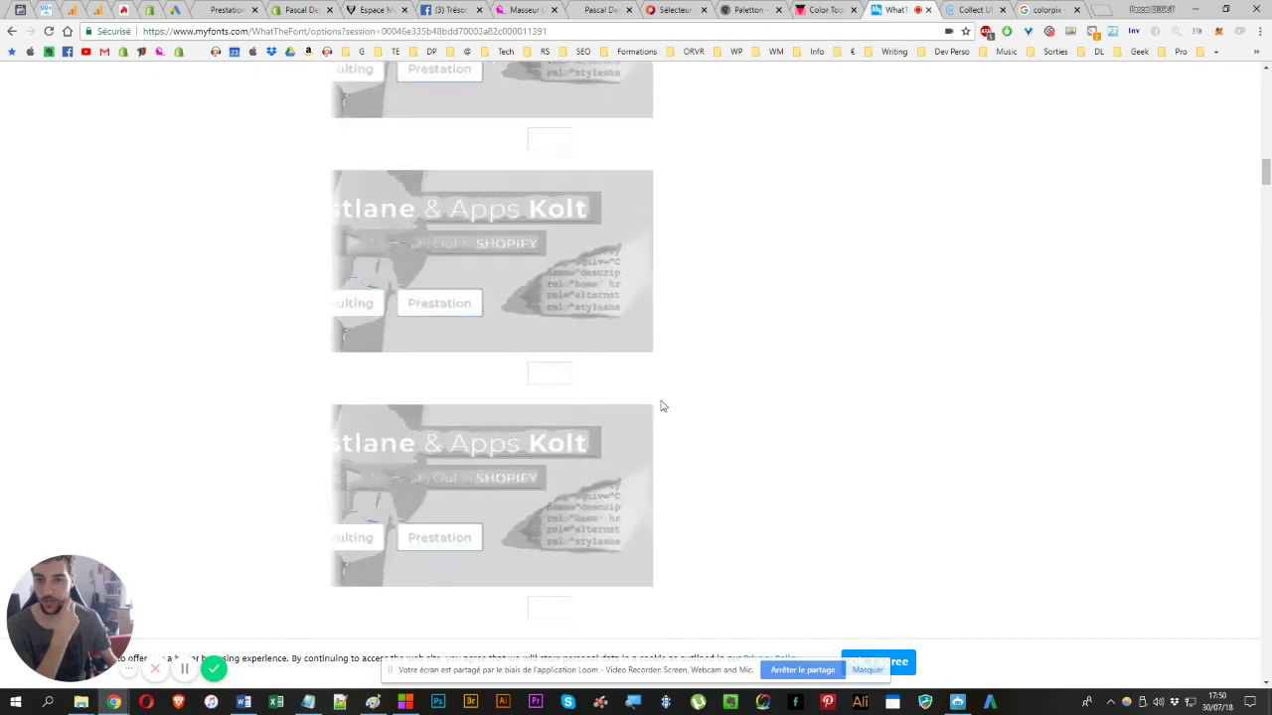
scroll(651, 401, "up", 2)
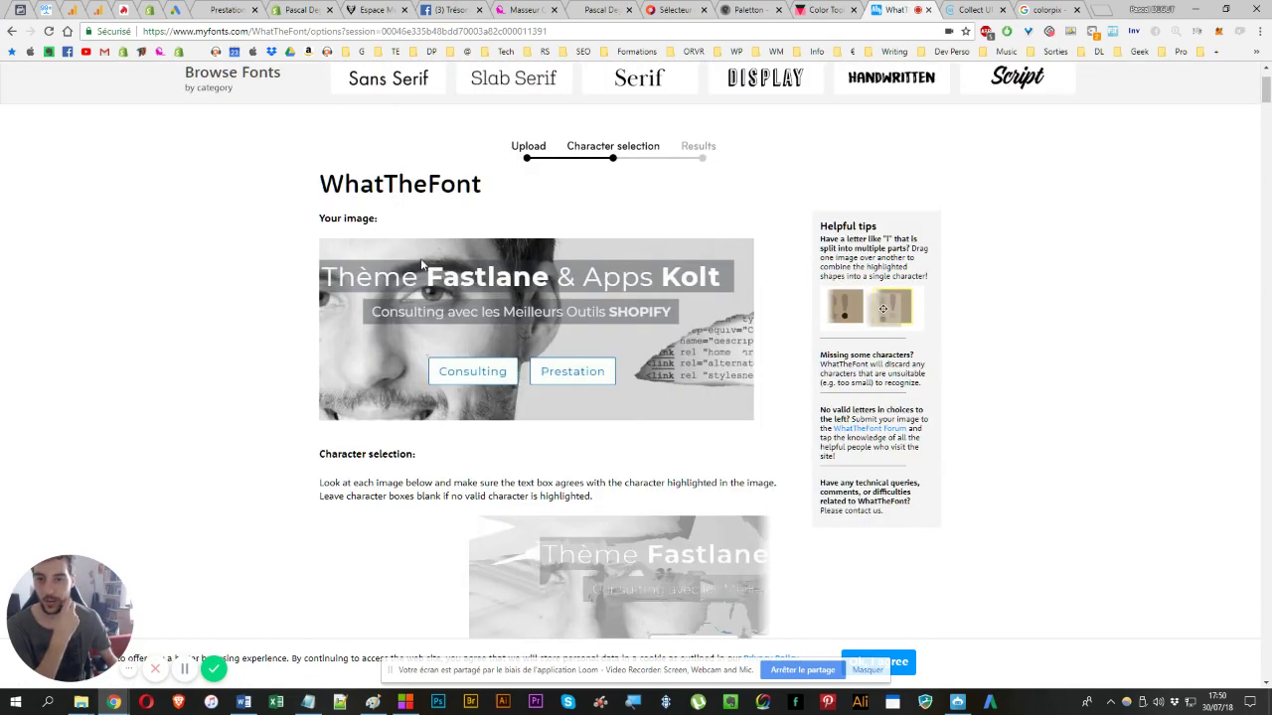
scroll(505, 314, "down", 10)
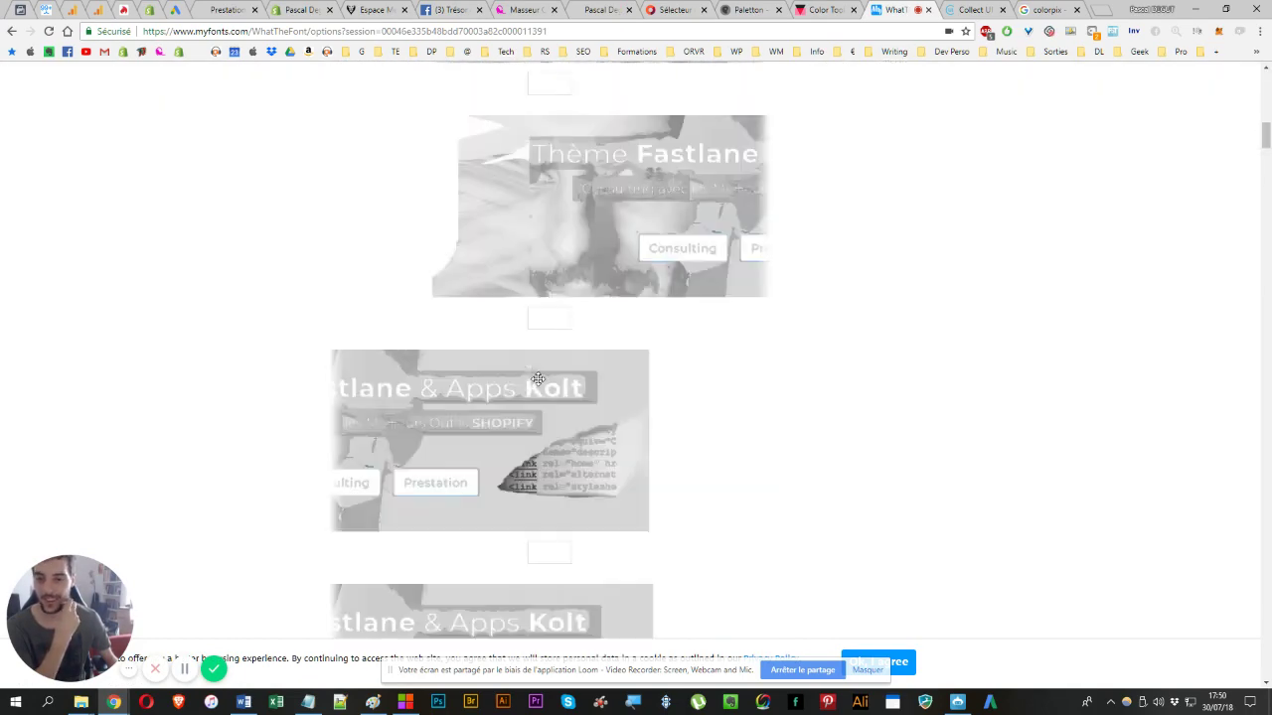
scroll(541, 428, "up", 2)
scroll(540, 427, "up", 5)
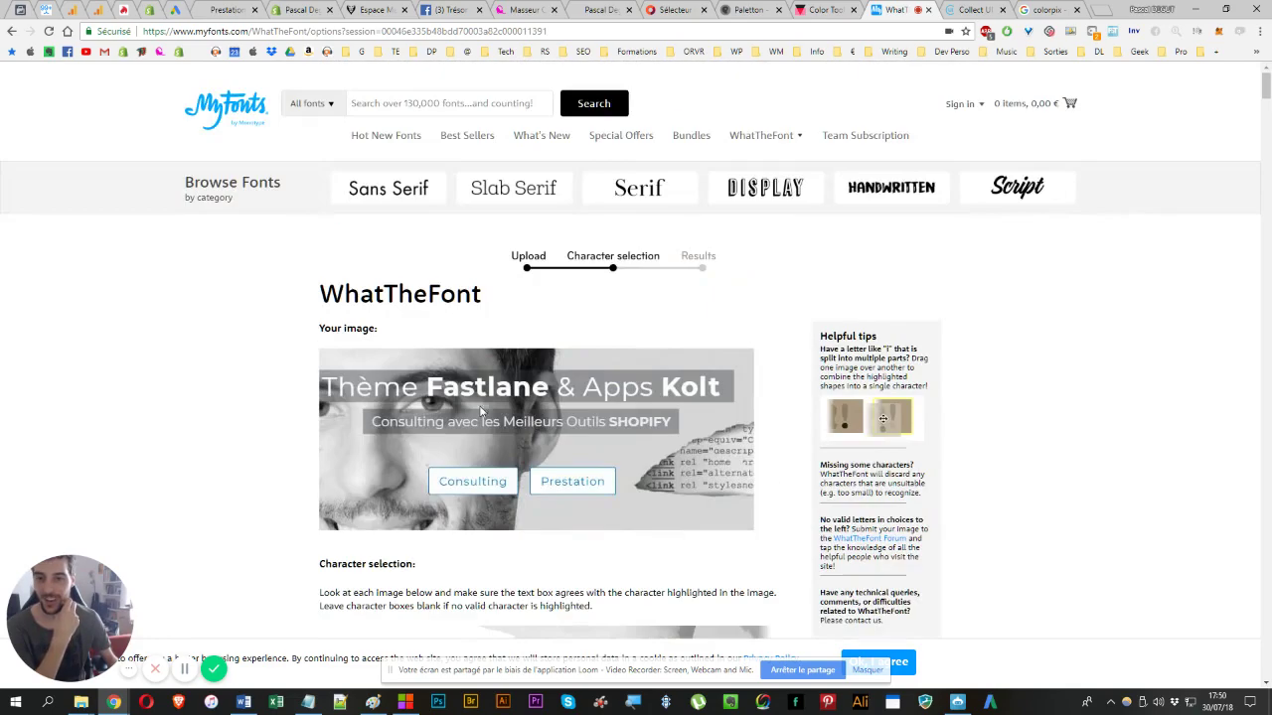
- Leave the character boxes blank and continue from the character selection to the font results
scroll(466, 479, "down", 8)
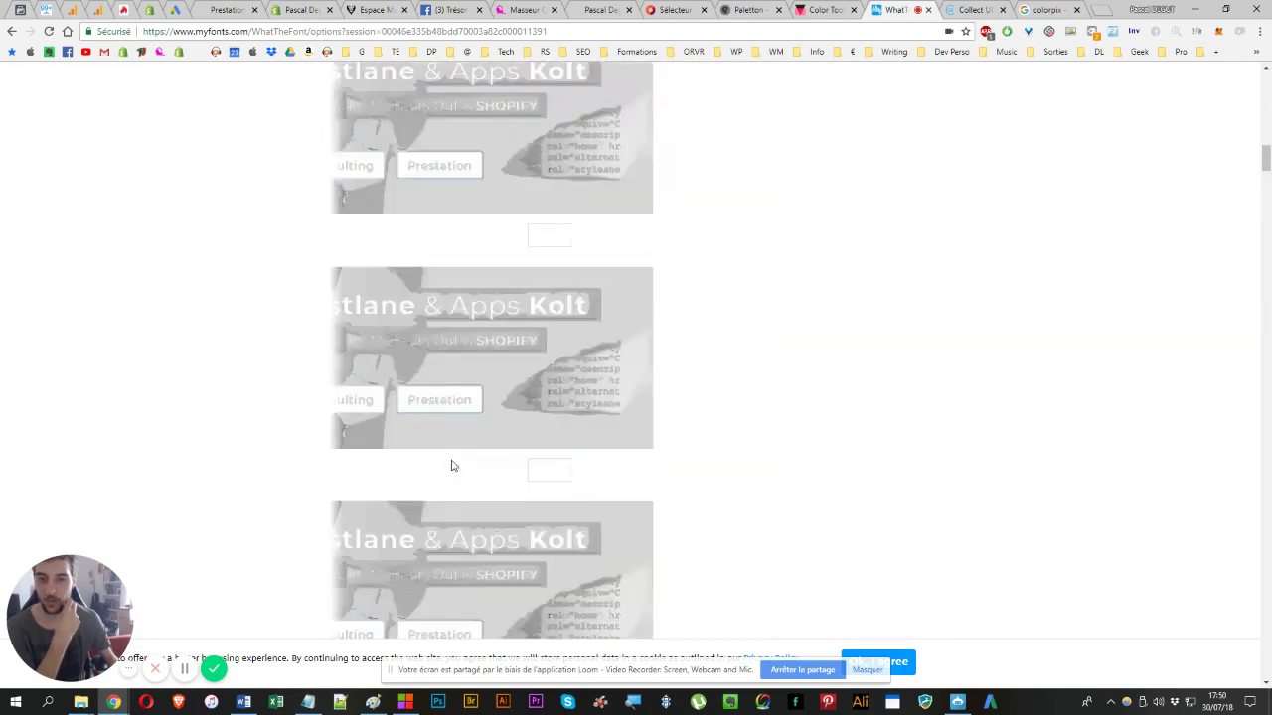
scroll(466, 474, "down", 10)
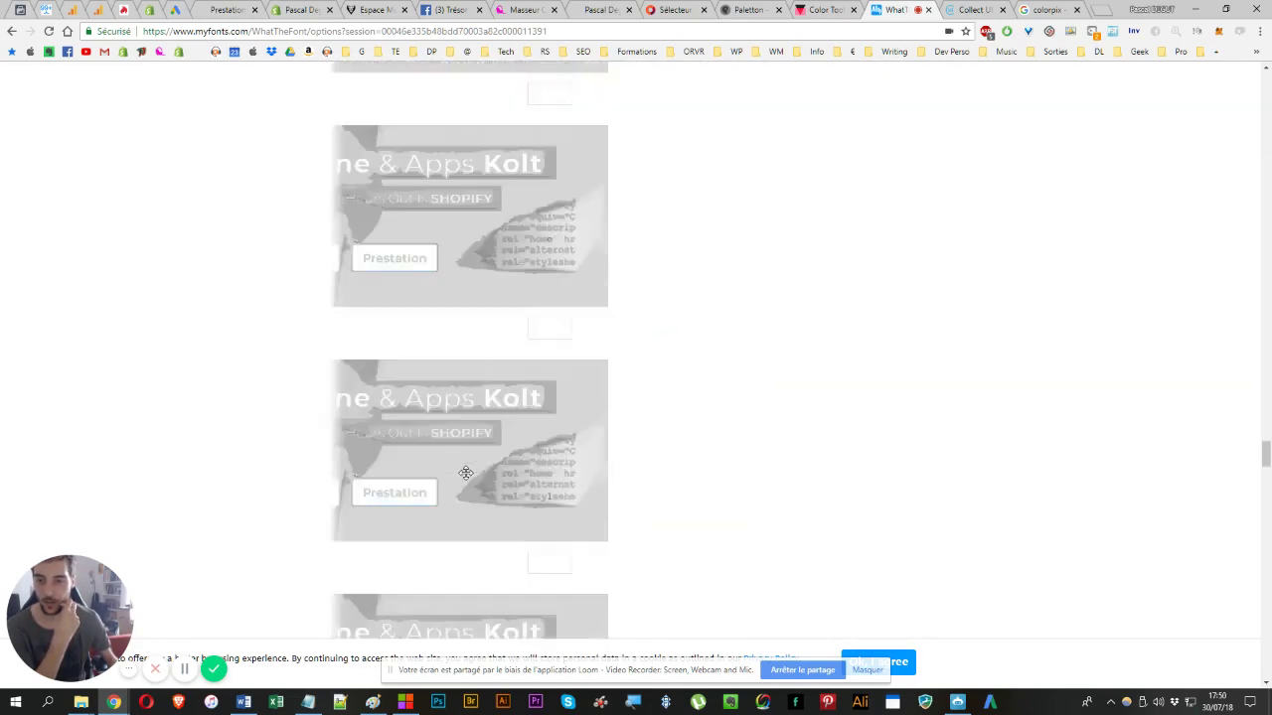
scroll(466, 474, "down", 3)
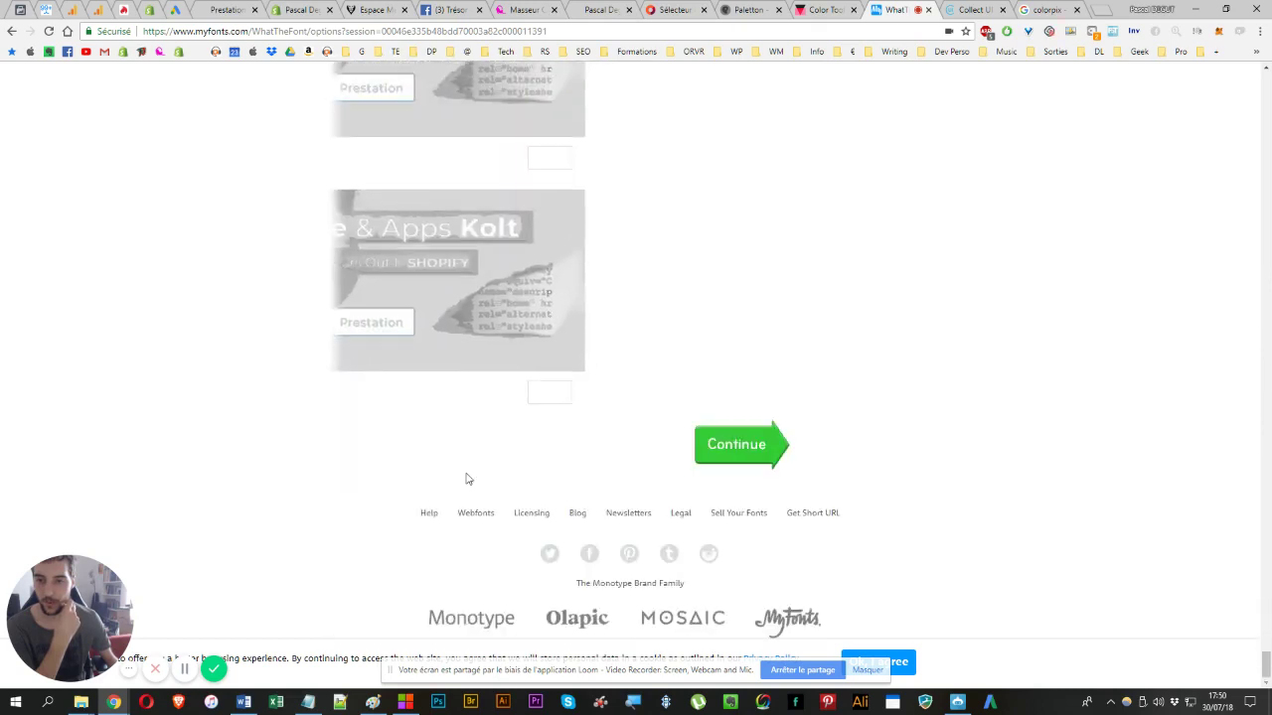
left_click(744, 463)
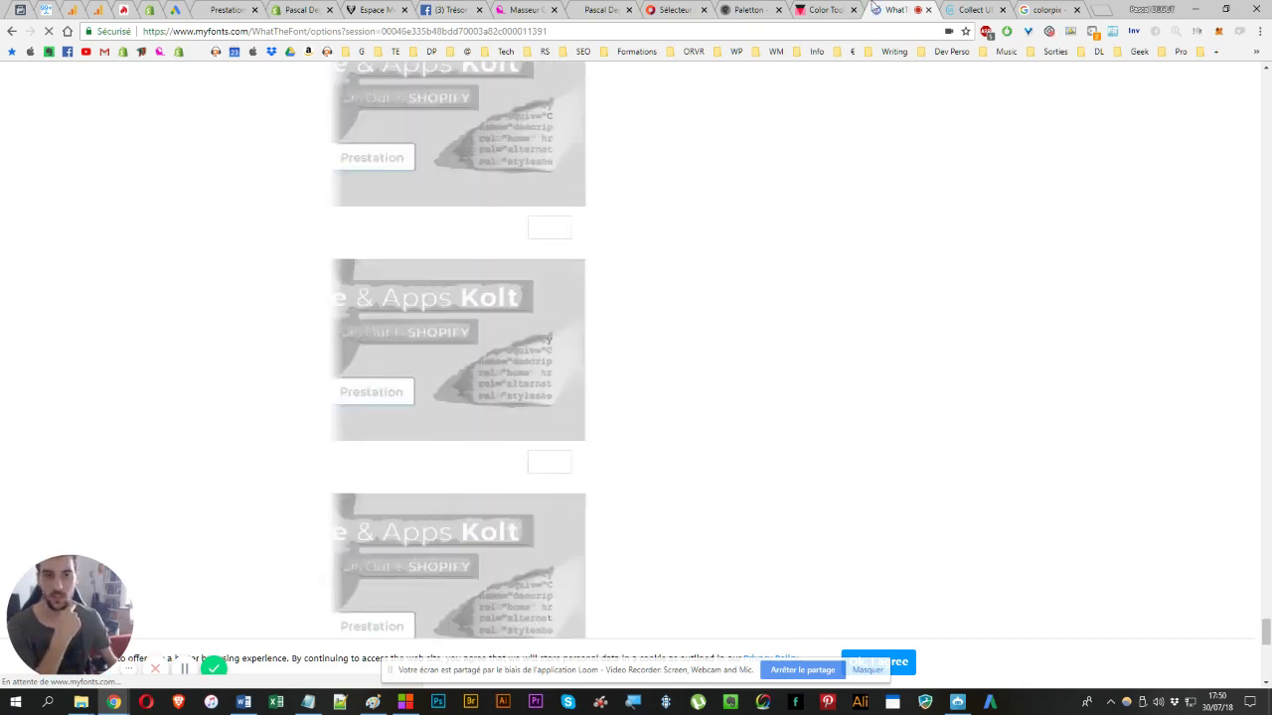
- Switch to the Collect UI gallery, open the 404 Page category and browse its design examples
left_click(966, 9)
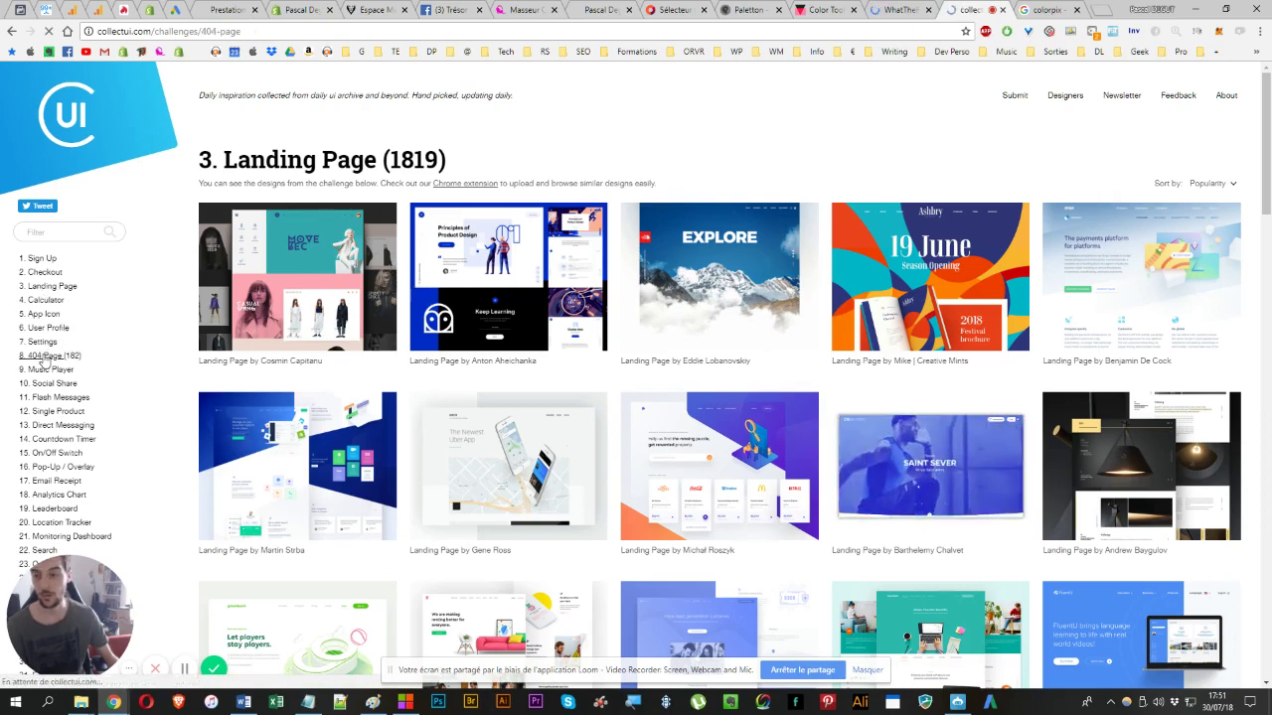
left_click(45, 358)
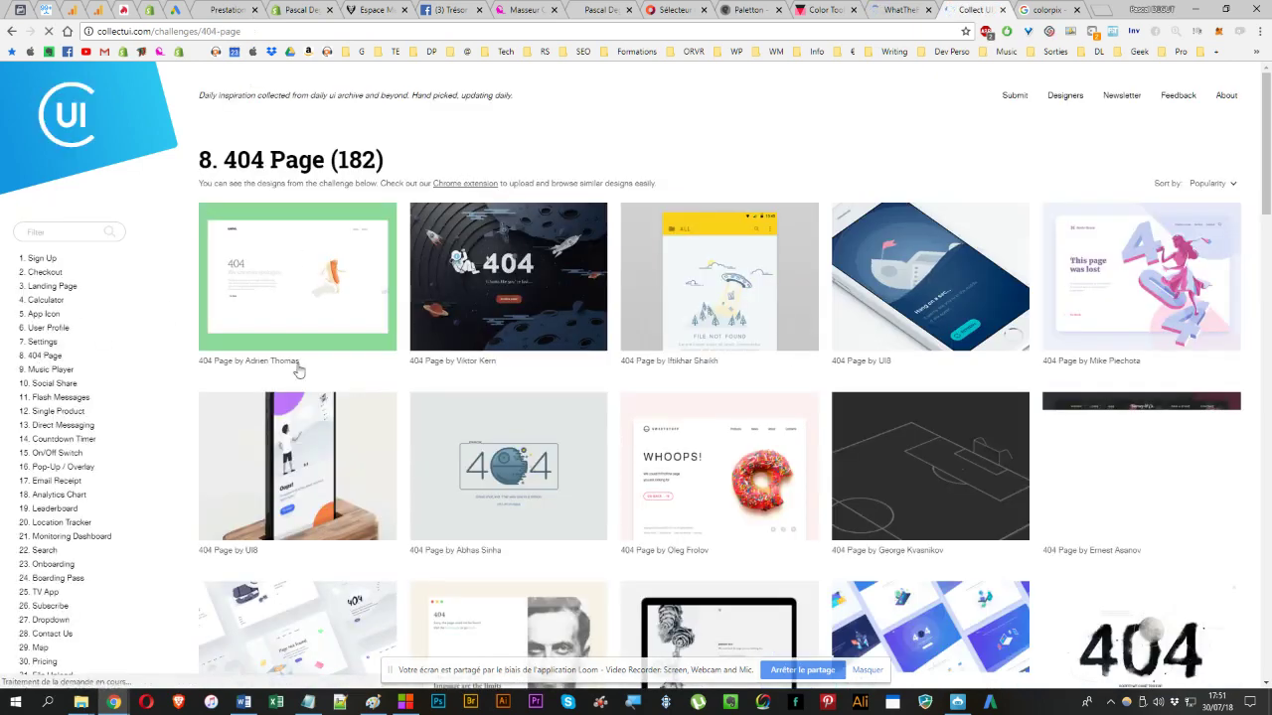
scroll(434, 332, "down", 3)
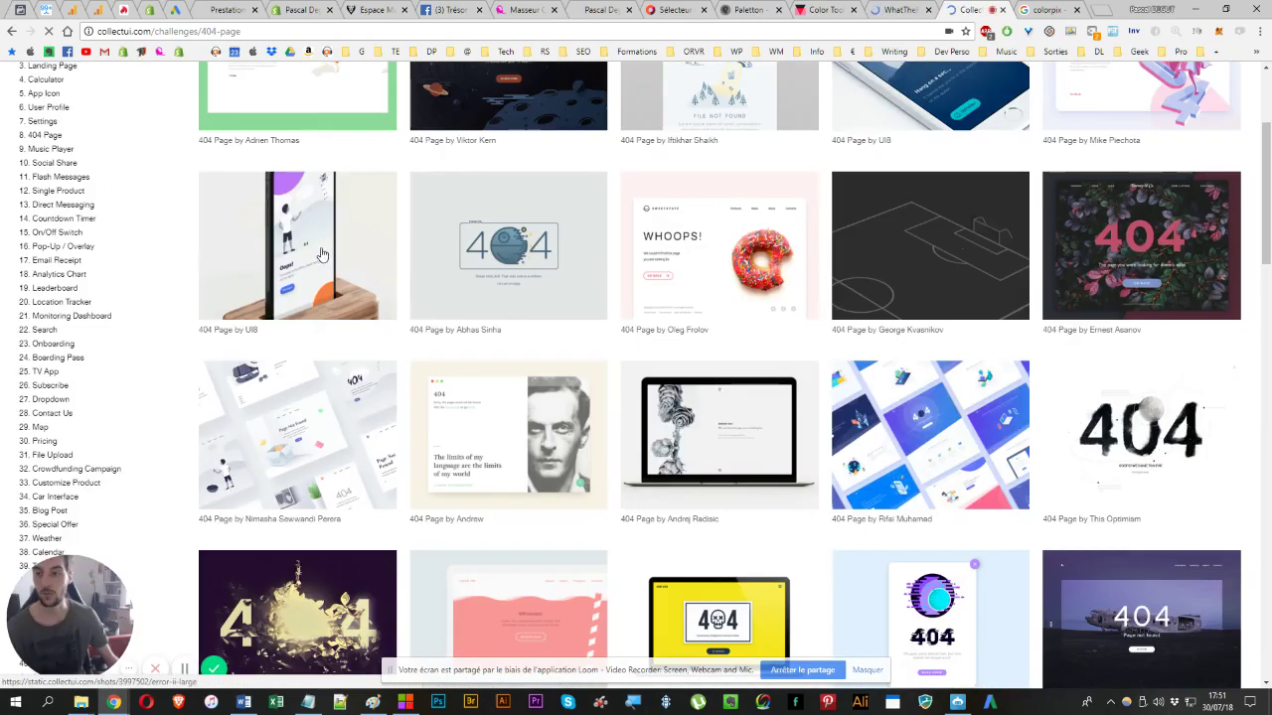
scroll(321, 255, "up", 3)
scroll(125, 353, "down", 2)
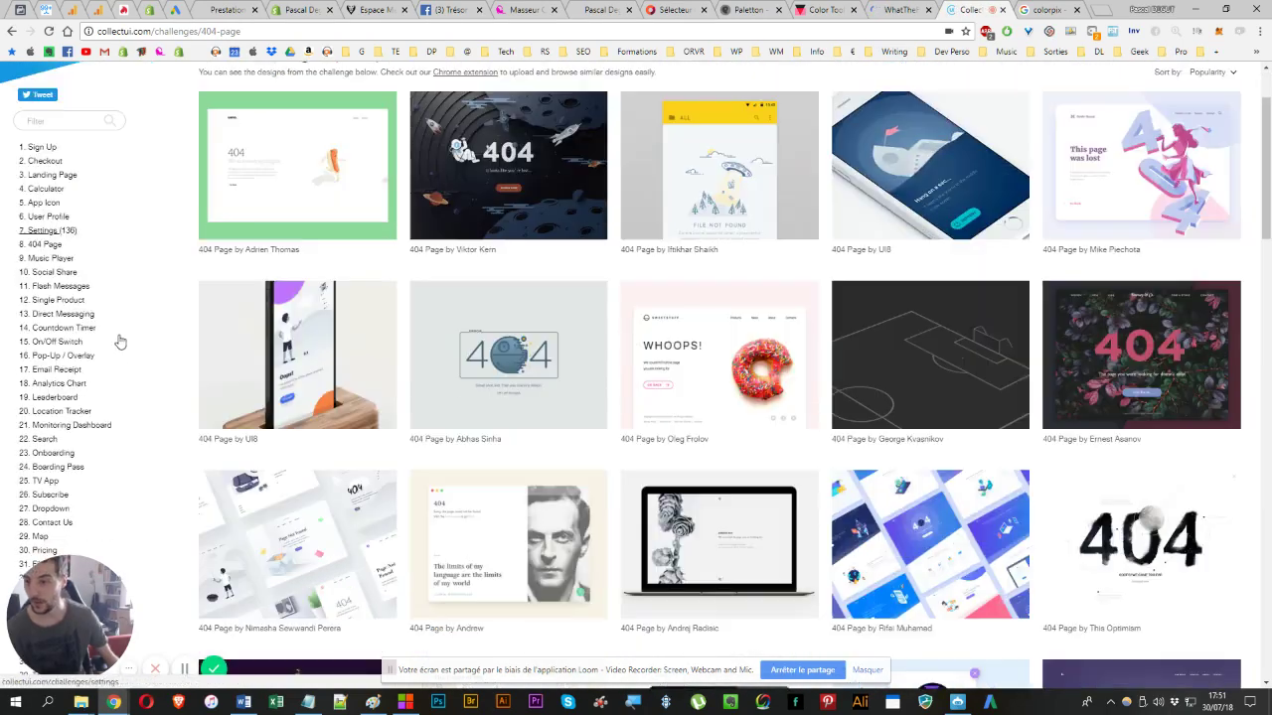
- Open the Pricing category in the Collect UI challenge list and browse its designs
scroll(86, 437, "down", 3)
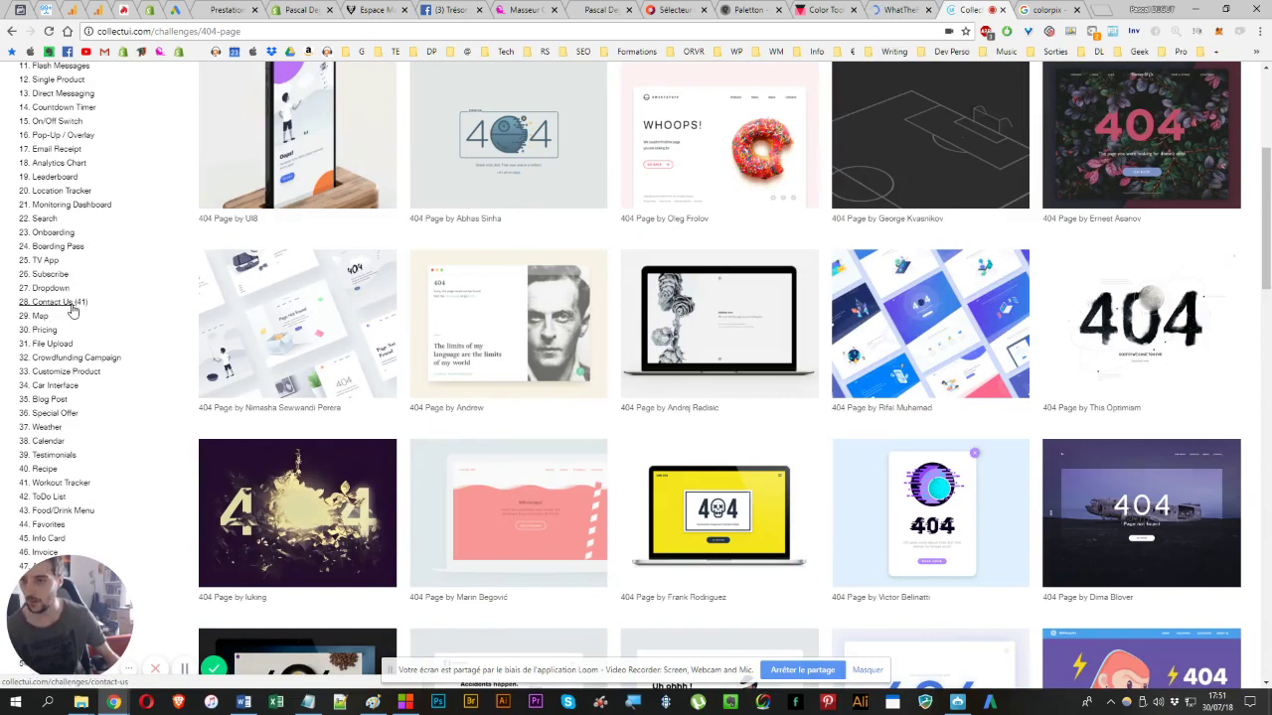
left_click(60, 329)
scroll(149, 397, "down", 5)
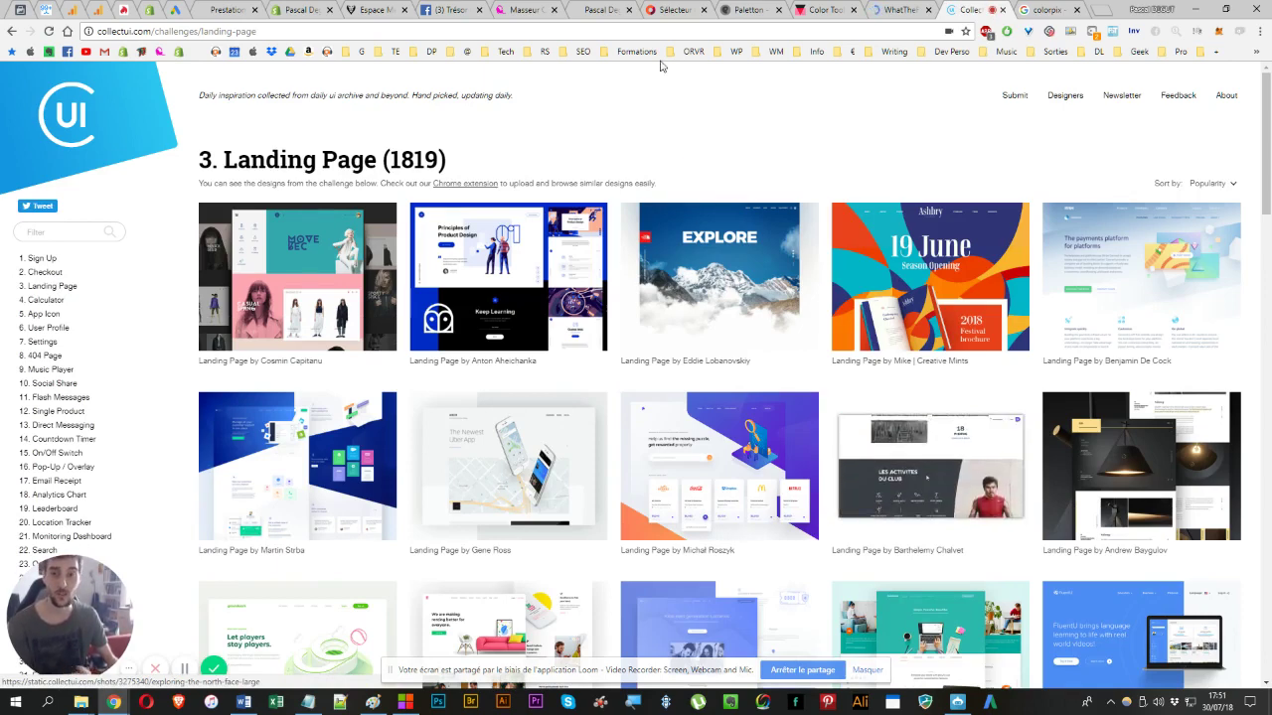
- Return to the Shopify web design homepage, close the inspector and open the Consulting Personnalisé page
left_click(596, 10)
scroll(427, 335, "down", 10)
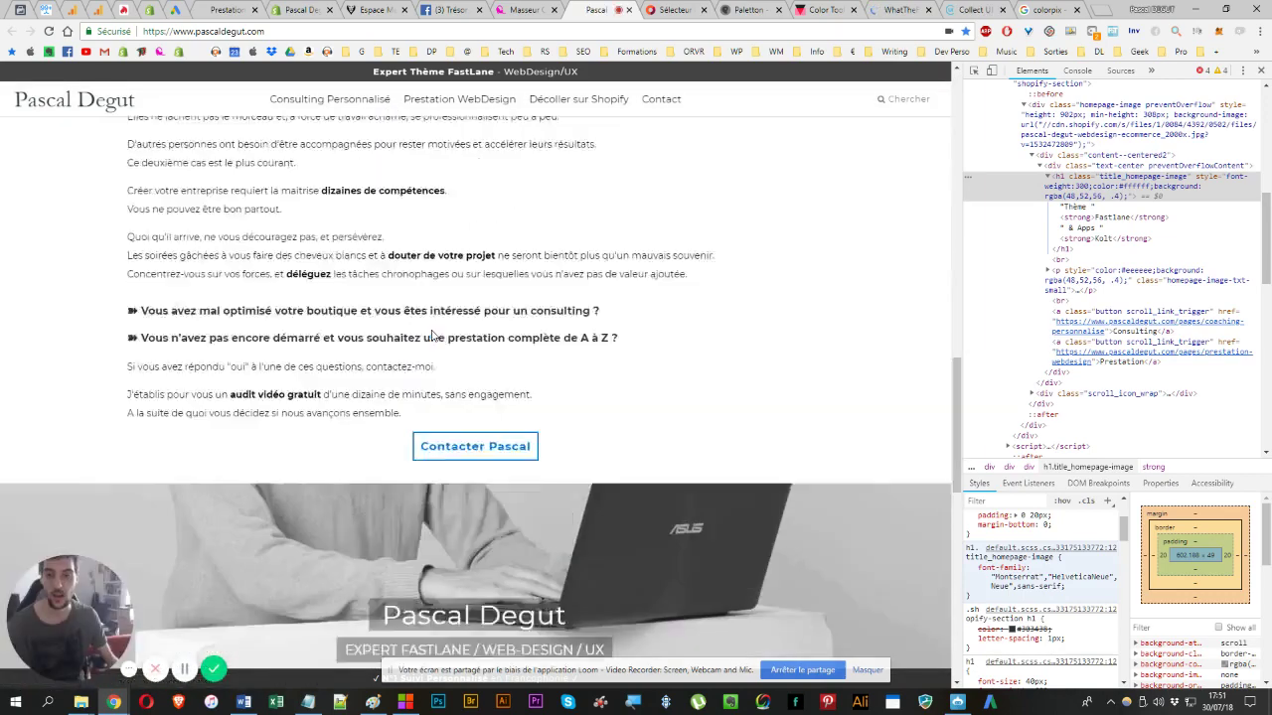
scroll(582, 434, "up", 4)
scroll(582, 434, "down", 6)
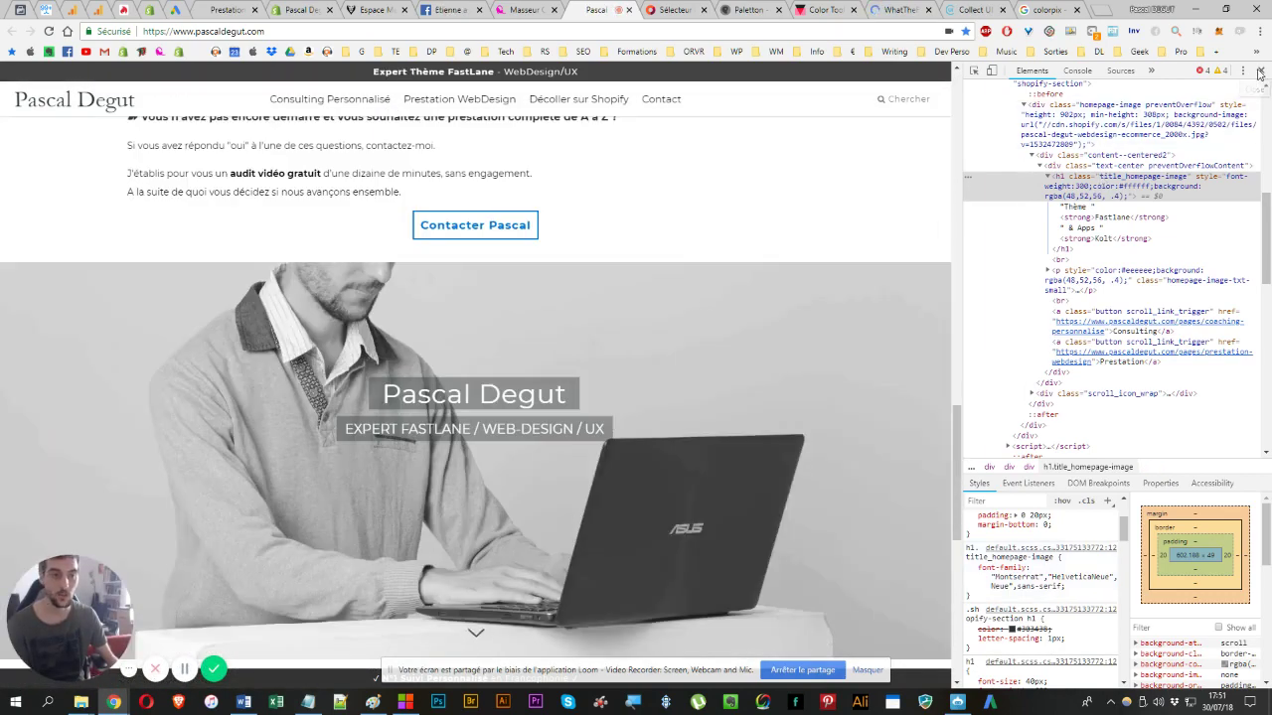
left_click(1259, 72)
left_click(491, 103)
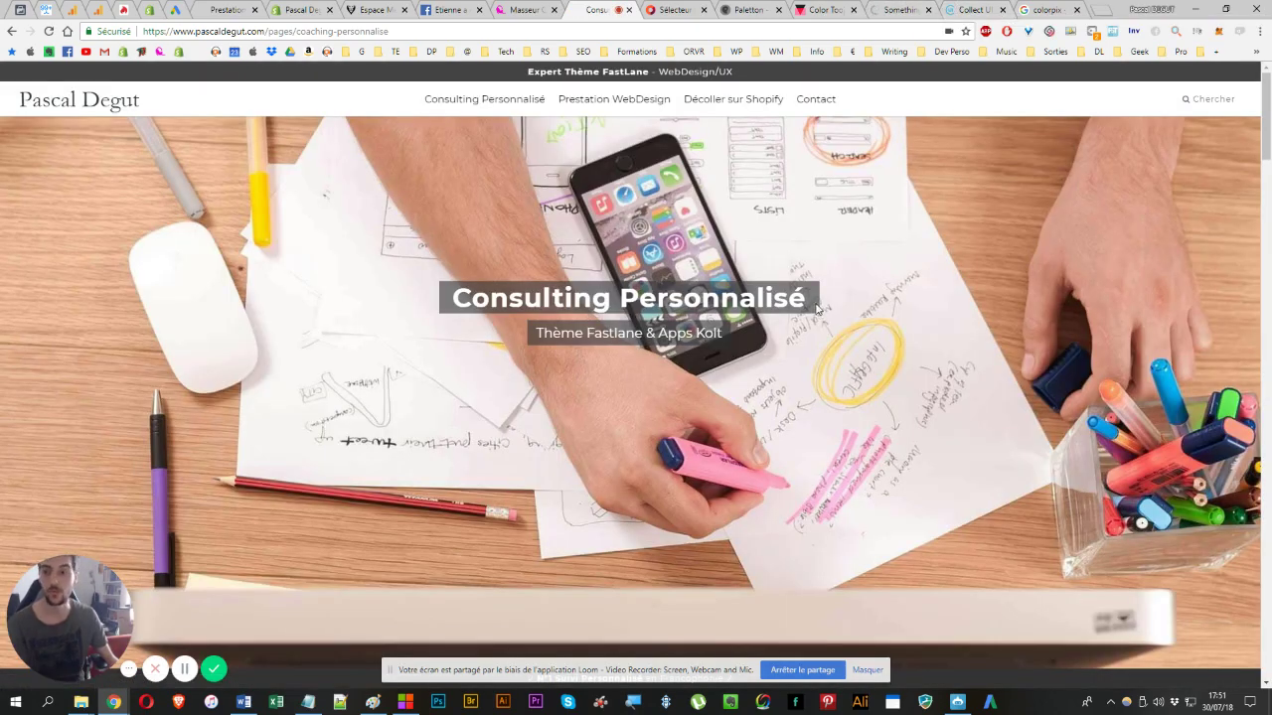
- Enlarge the "missing puzzle" landing page design in the Collect UI gallery, close the preview and browse further examples
left_click(969, 9)
scroll(667, 250, "down", 1)
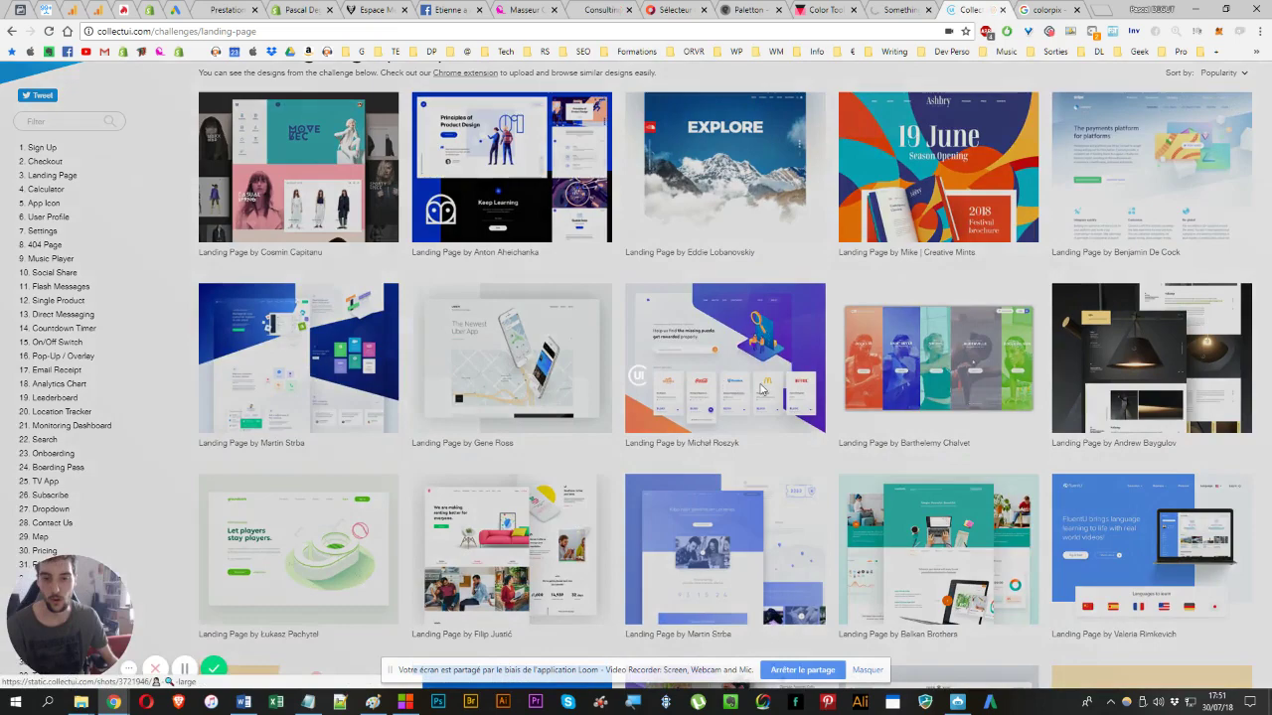
left_click(762, 390)
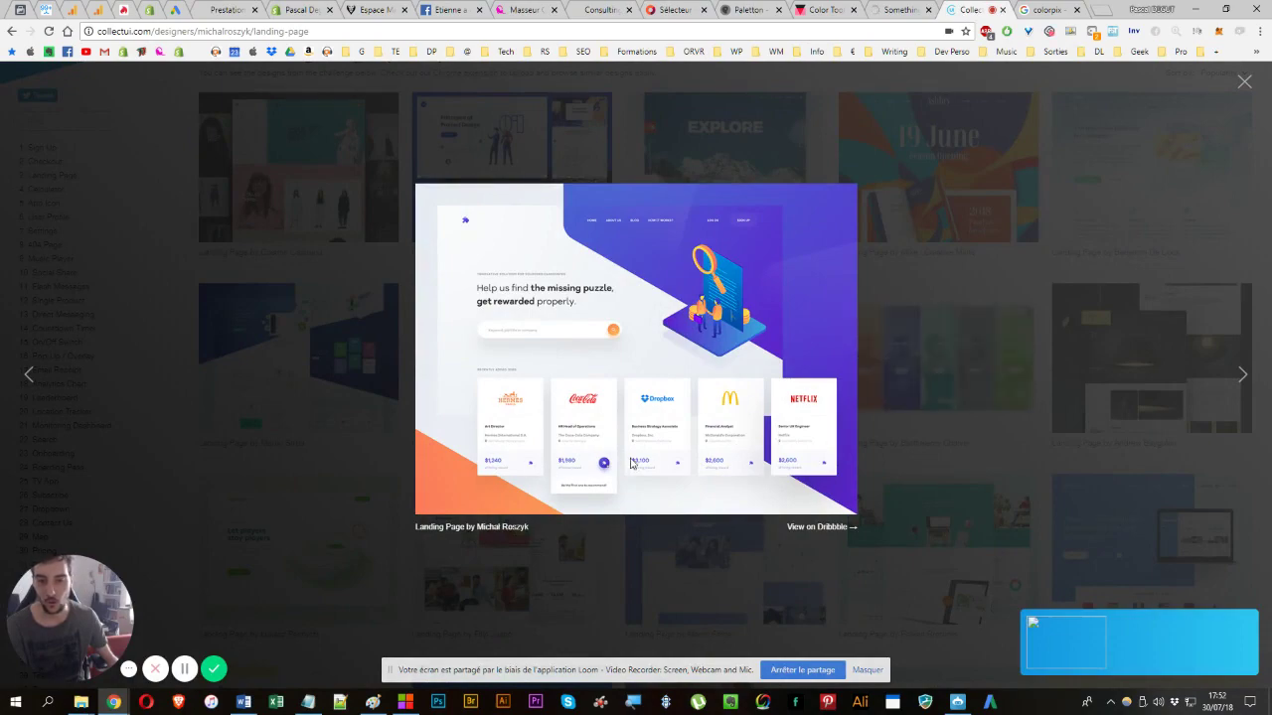
left_click(1153, 257)
scroll(642, 331, "down", 5)
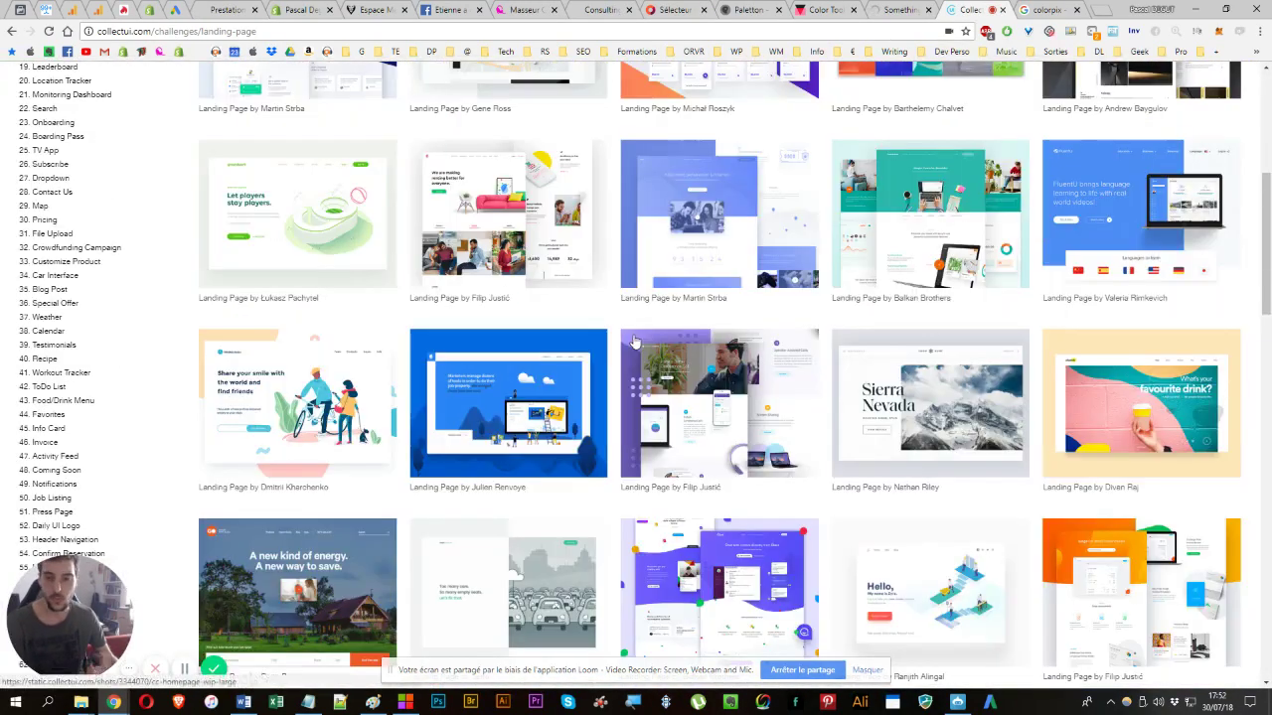
- Return to the Consulting Personnalisé page and examine its layout from the banner to the order section
left_click(507, 9)
left_click(599, 8)
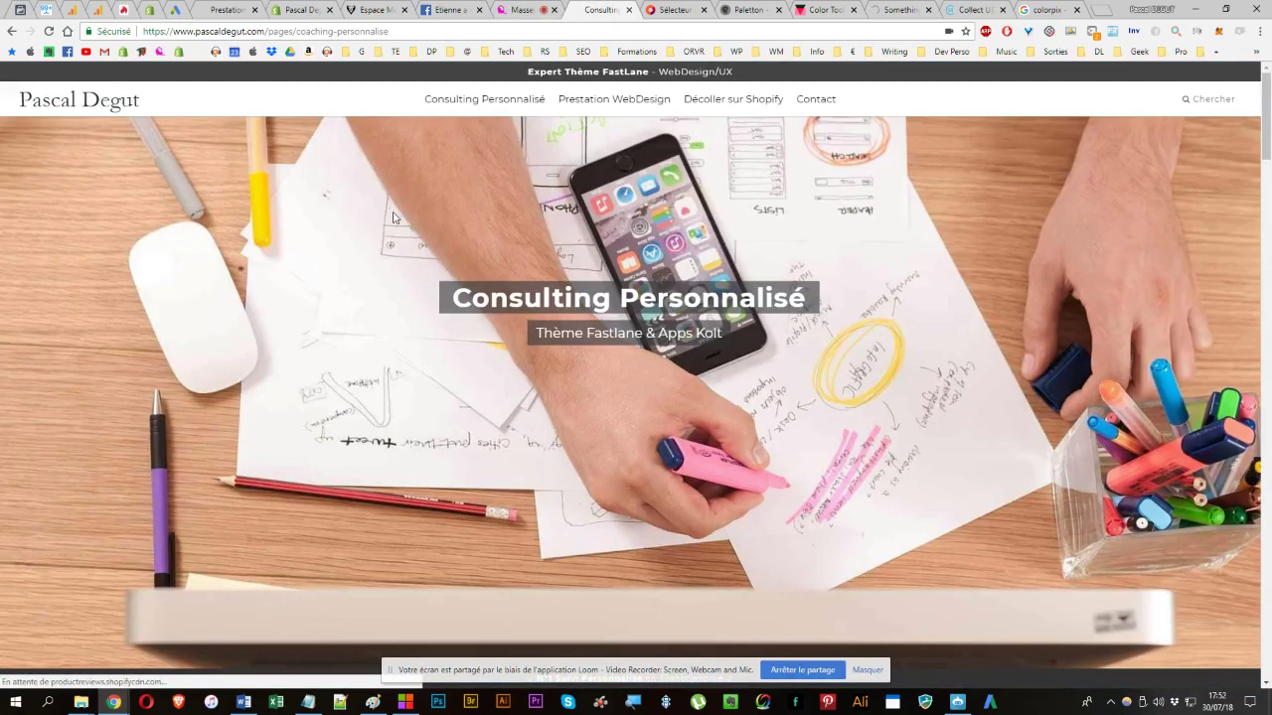
scroll(424, 205, "down", 5)
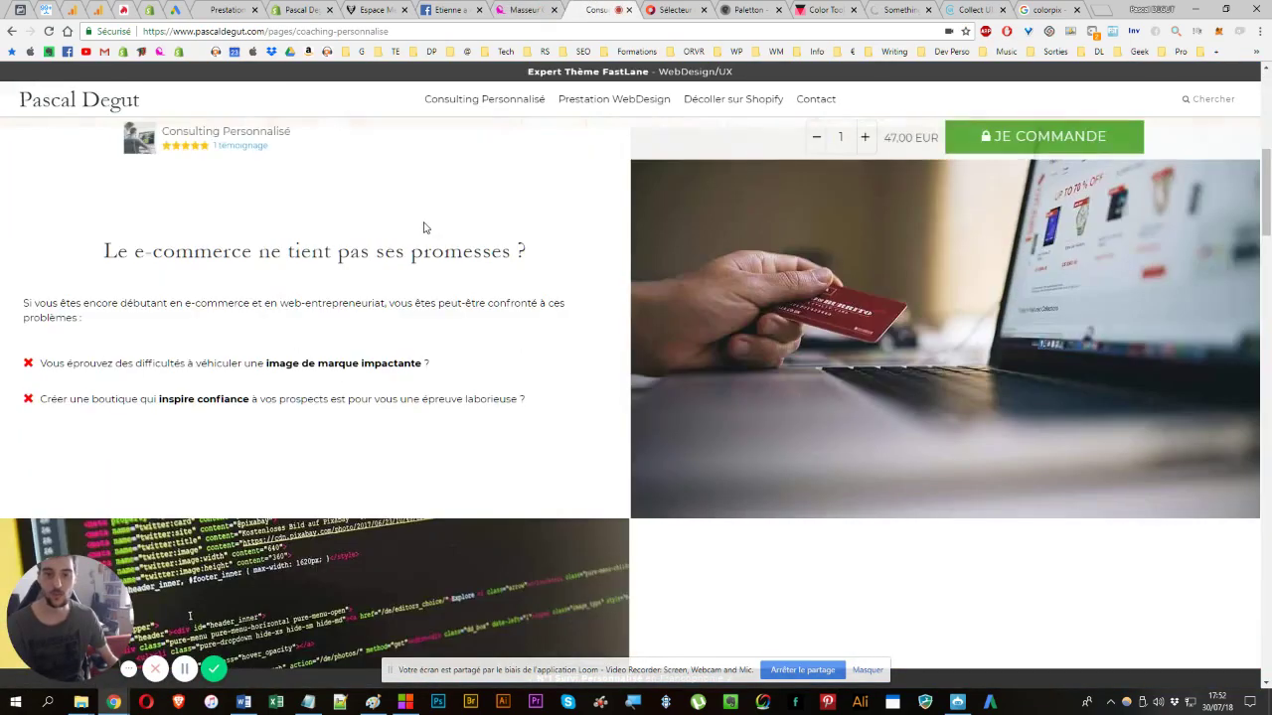
scroll(423, 225, "up", 3)
scroll(185, 207, "down", 5)
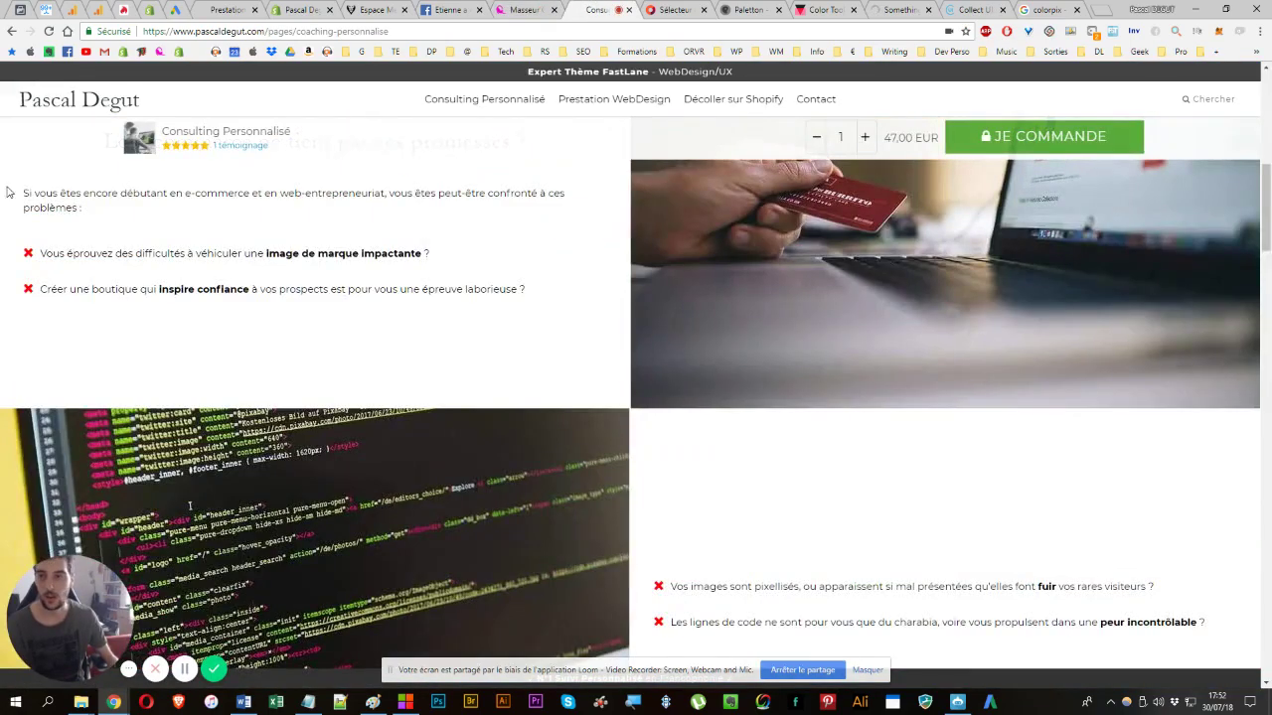
scroll(596, 276, "up", 1)
scroll(573, 294, "down", 4)
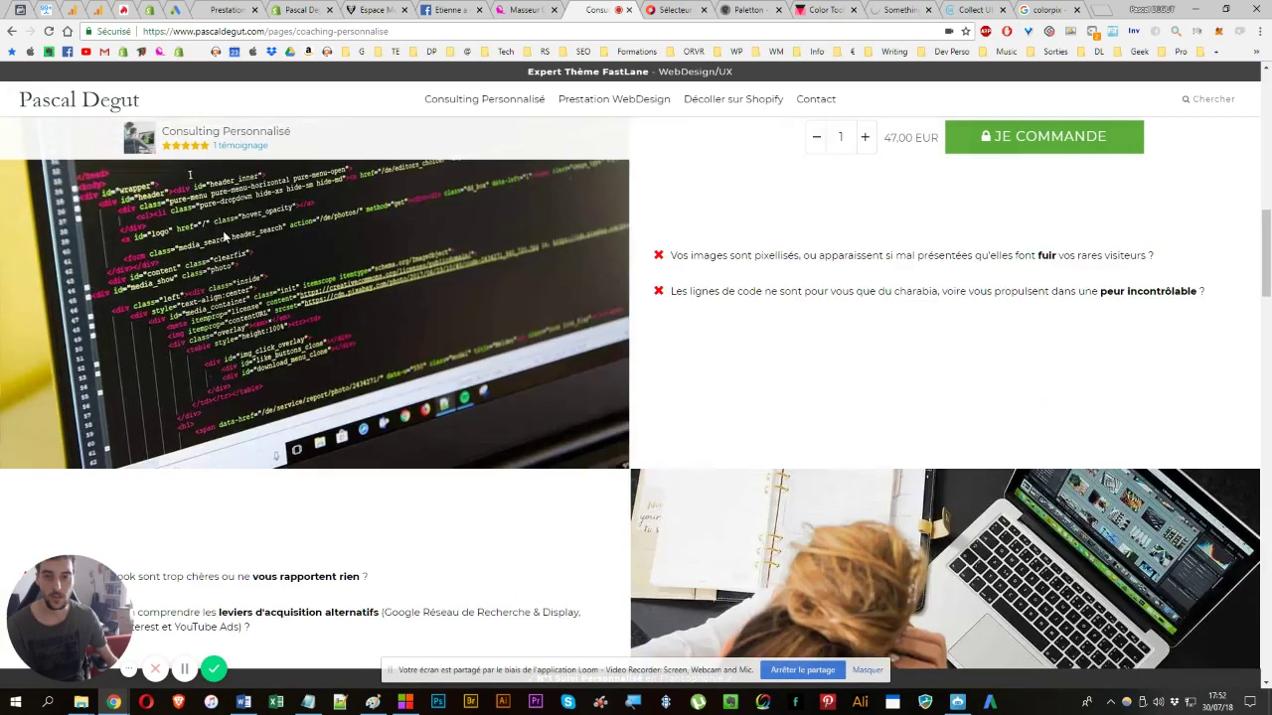
scroll(389, 319, "down", 3)
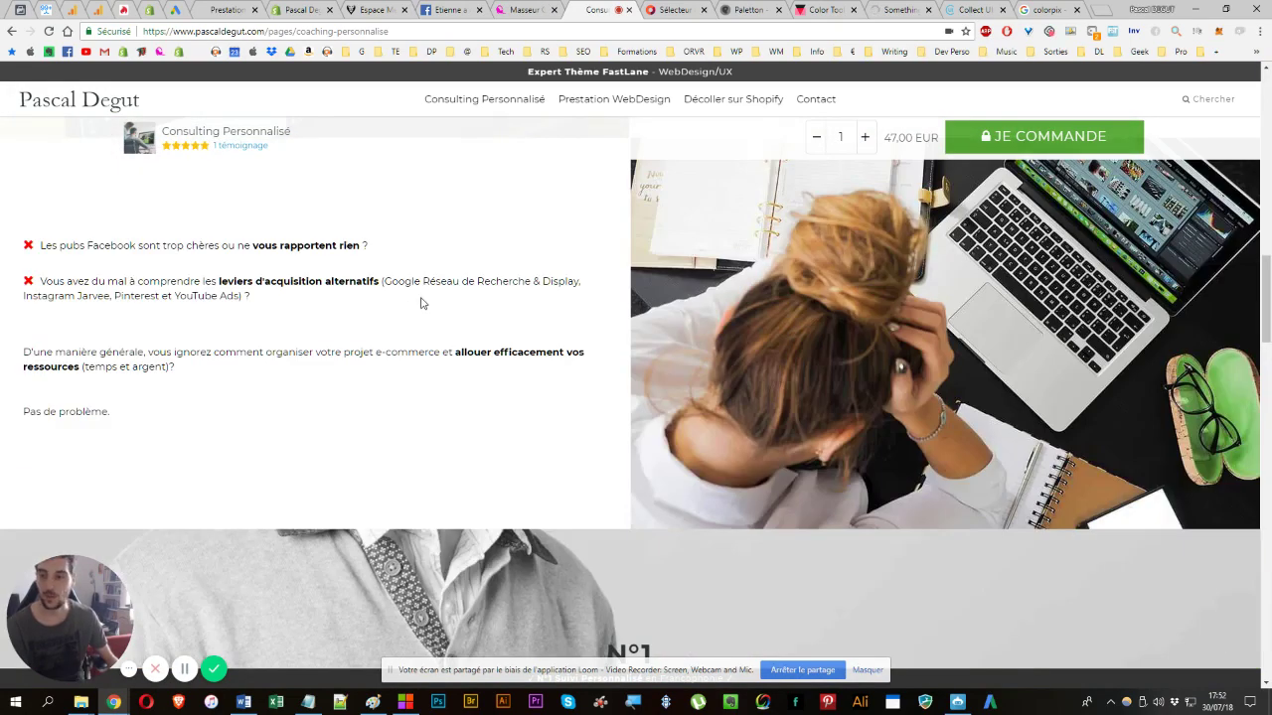
scroll(343, 389, "down", 10)
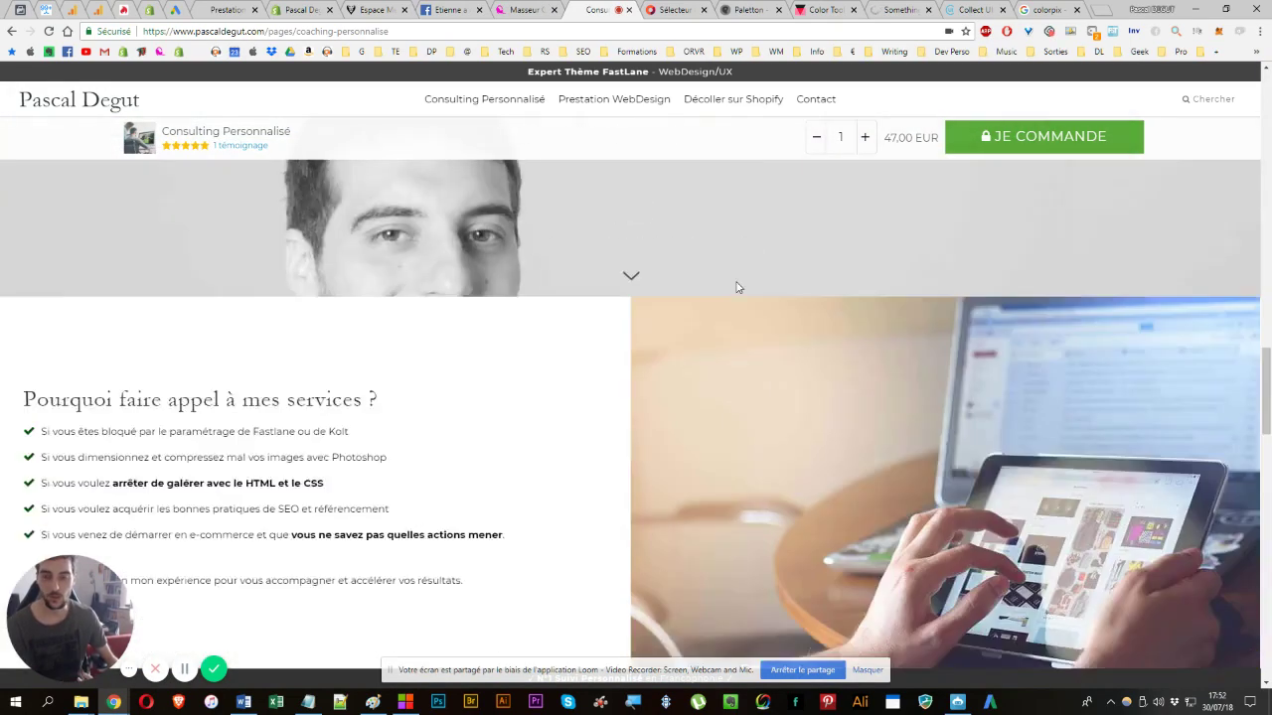
scroll(562, 461, "down", 15)
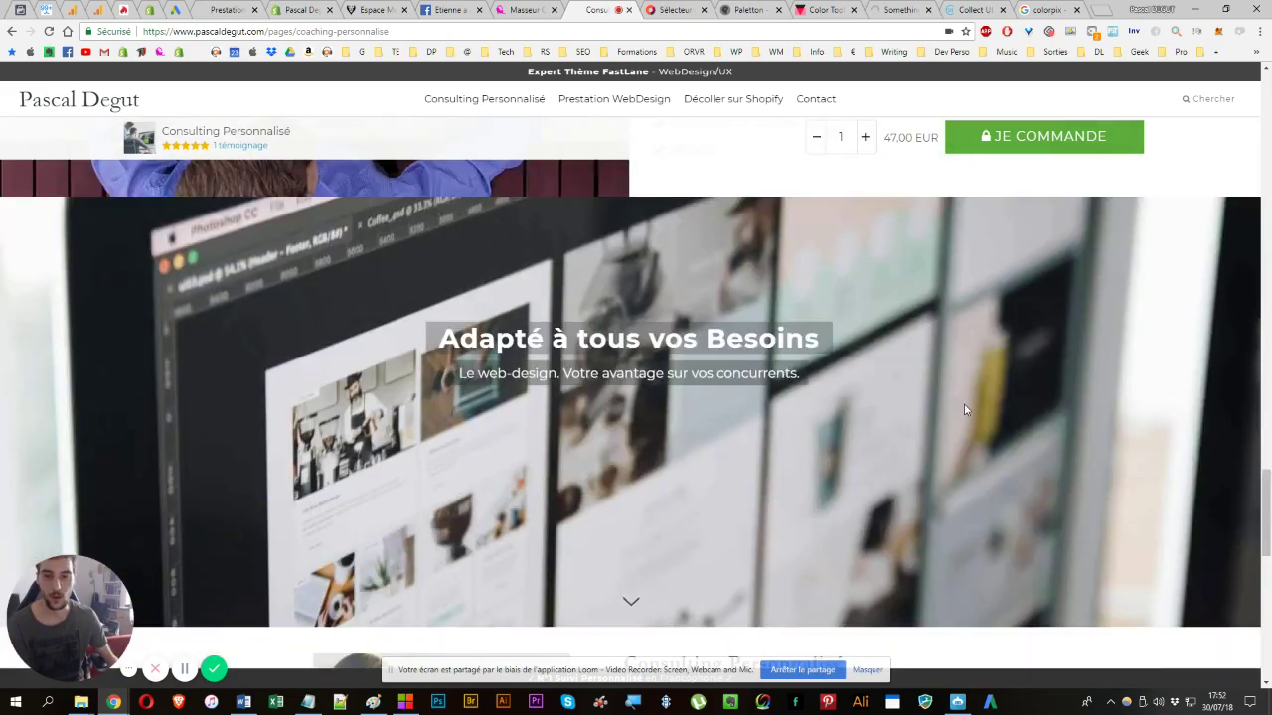
scroll(443, 283, "up", 5)
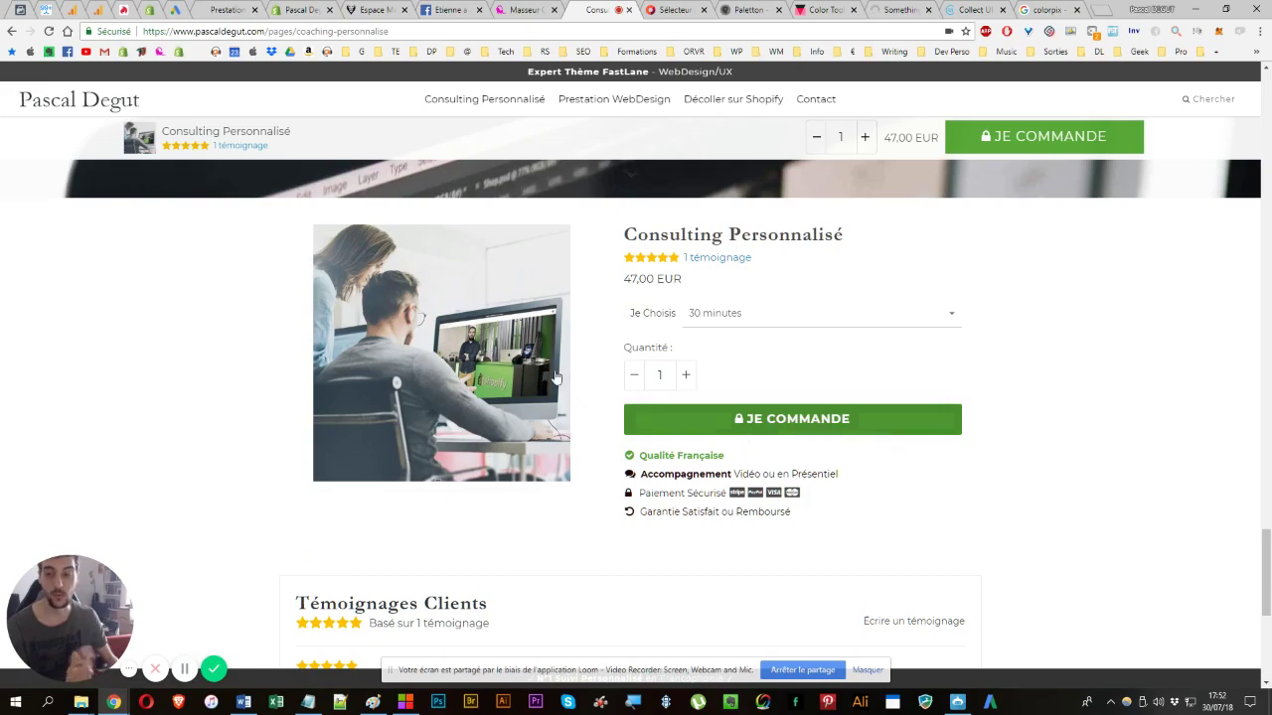
scroll(242, 511, "up", 20)
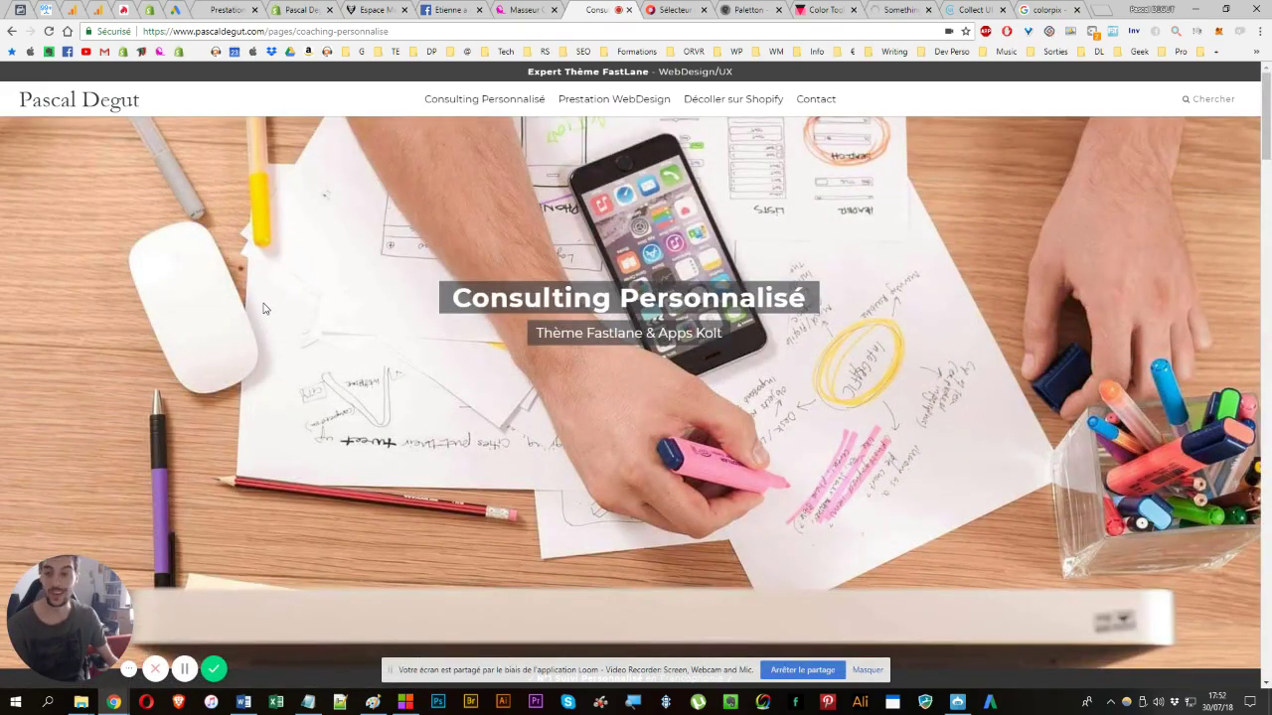
- Switch back to the Collect UI gallery of landing page designs
left_click(964, 9)
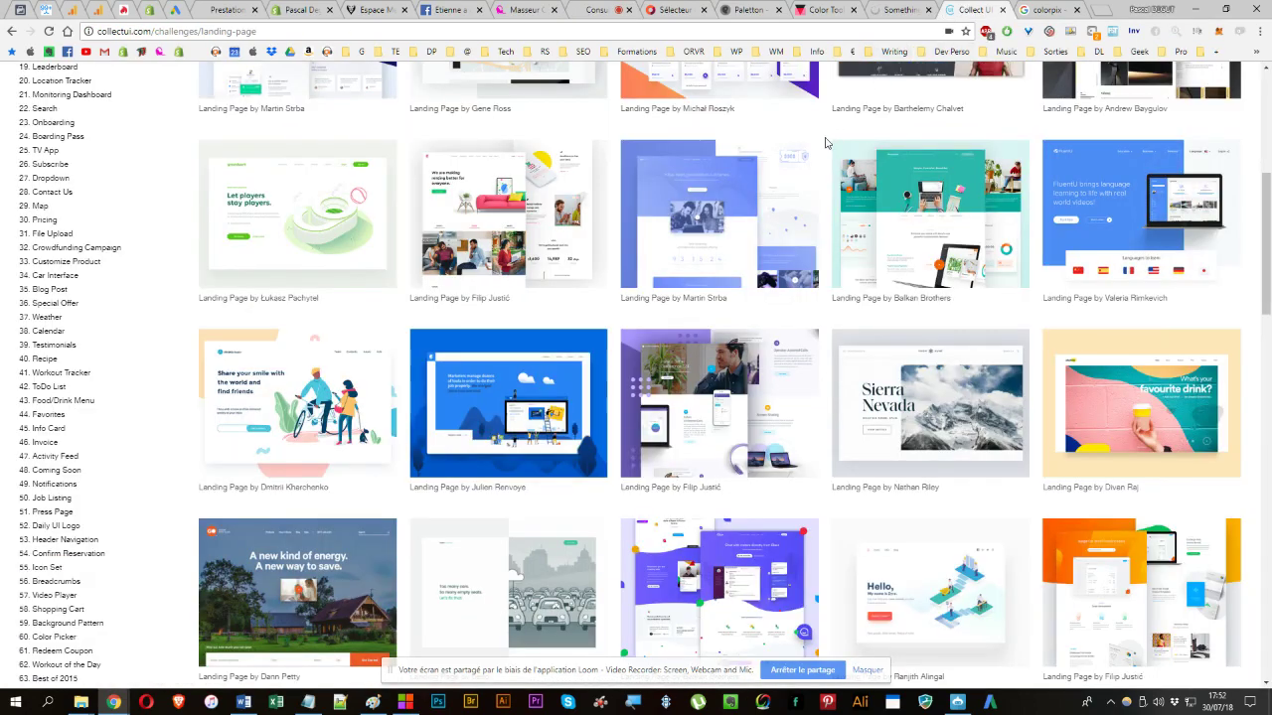